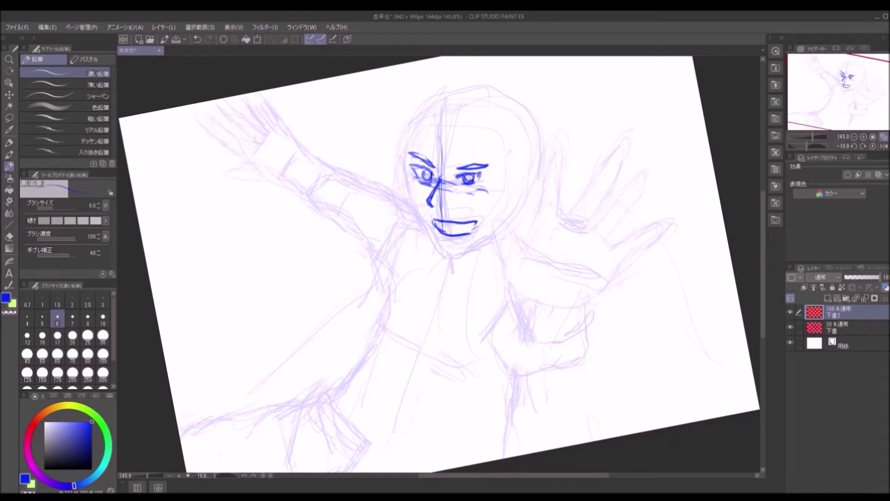
Sketch the character's jaw and cheek outline, the lower lip, and the long markings running down from the eyes
drag(464, 179, 412, 177)
mouse_move(434, 221)
mouse_down()
mouse_move(465, 222)
mouse_move(474, 232)
mouse_up()
drag(413, 179, 419, 218)
mouse_move(422, 183)
mouse_down()
mouse_move(424, 220)
mouse_move(459, 204)
mouse_move(465, 217)
mouse_up()
mouse_move(403, 154)
mouse_down()
mouse_move(421, 220)
mouse_move(450, 254)
mouse_move(491, 234)
mouse_up()
drag(482, 187, 494, 232)
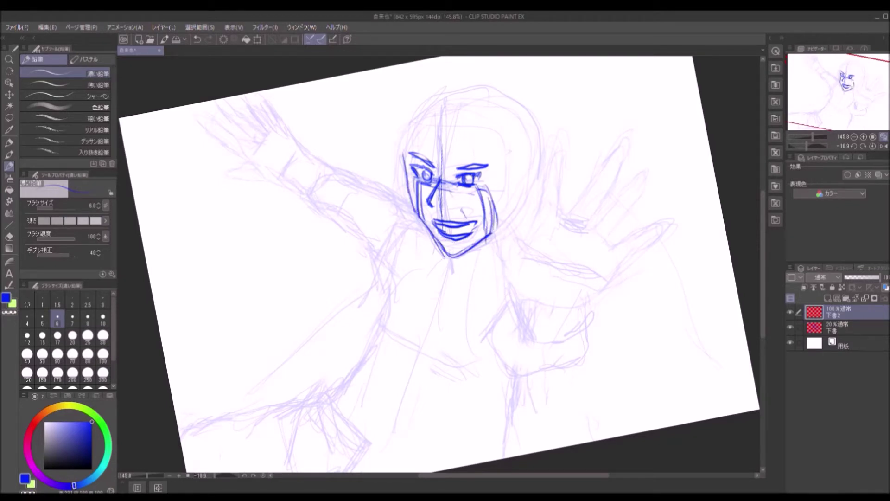
Sketch the horned headband across the forehead, with pointed upper corners and a curved lower edge
mouse_move(399, 145)
mouse_down()
mouse_move(499, 165)
mouse_move(482, 168)
mouse_move(402, 120)
mouse_move(411, 119)
mouse_up()
drag(495, 161, 500, 171)
mouse_move(415, 118)
mouse_down()
mouse_move(476, 129)
mouse_move(506, 123)
mouse_move(499, 190)
mouse_up()
drag(404, 127, 398, 185)
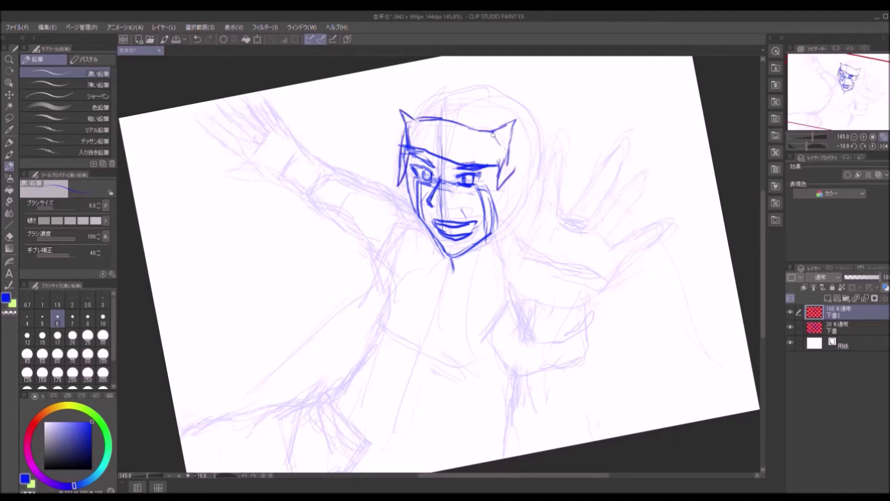
drag(491, 147, 510, 157)
mouse_move(438, 111)
mouse_down()
mouse_move(528, 116)
mouse_move(519, 163)
mouse_up()
Sketch the spiky hair over the head and the long pointed locks hanging beside the face
drag(417, 152, 391, 173)
drag(412, 132, 487, 117)
drag(474, 139, 529, 133)
mouse_move(517, 147)
mouse_down()
mouse_move(546, 164)
mouse_move(560, 187)
mouse_up()
drag(558, 195, 593, 139)
drag(442, 134, 417, 273)
drag(438, 241, 425, 297)
drag(456, 218, 448, 274)
drag(550, 172, 526, 249)
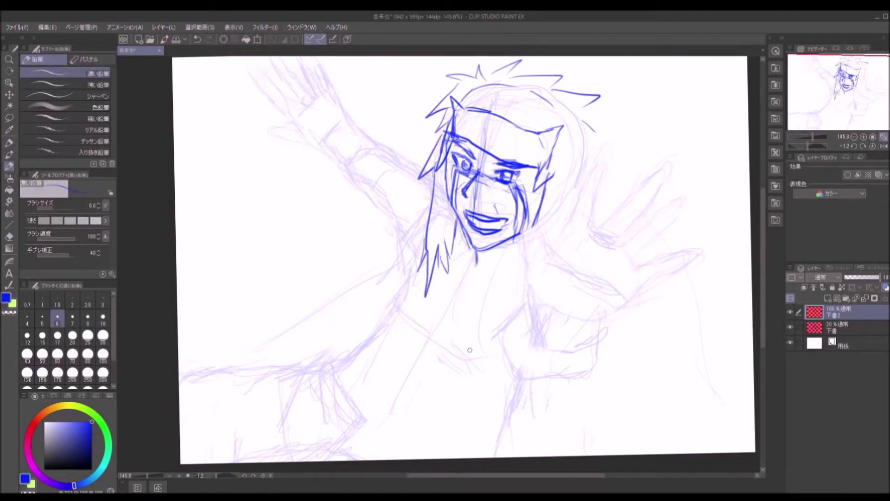
Sketch the thumb edge and outstretched fingers of the foreground hand over the rough guide
mouse_move(528, 262)
mouse_down()
mouse_move(520, 232)
mouse_move(547, 258)
mouse_up()
mouse_move(526, 248)
mouse_down()
mouse_move(529, 288)
mouse_move(548, 312)
mouse_up()
mouse_move(549, 254)
mouse_down()
mouse_move(594, 160)
mouse_move(594, 226)
mouse_move(667, 164)
mouse_up()
drag(603, 153, 608, 185)
mouse_move(667, 165)
mouse_down()
mouse_move(631, 224)
mouse_move(678, 198)
mouse_move(672, 162)
mouse_up()
drag(635, 255, 682, 198)
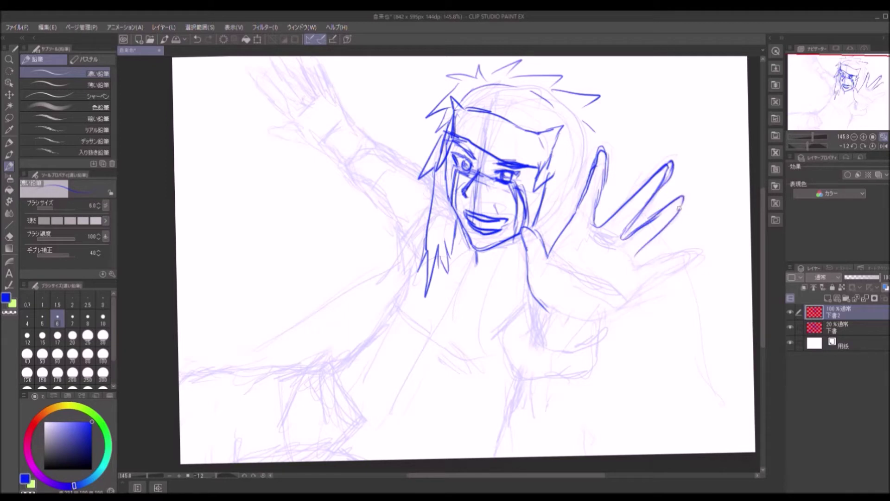
Sketch the foreground palm's lower edge, the crosshatched mesh wristband, and the sleeve opening around it
mouse_move(643, 263)
mouse_down()
mouse_move(683, 199)
mouse_move(688, 251)
mouse_move(602, 317)
mouse_move(533, 303)
mouse_move(584, 353)
mouse_up()
drag(602, 319, 573, 357)
drag(520, 332, 537, 348)
drag(528, 301, 521, 384)
drag(522, 383, 612, 357)
drag(547, 313, 593, 347)
mouse_move(551, 345)
mouse_down()
mouse_move(582, 327)
mouse_move(566, 338)
mouse_up()
drag(579, 378, 612, 357)
Add hair spikes beside the head, the last finger's outline, and trailing hair strands behind the foreground hand
drag(519, 241, 495, 310)
drag(584, 107, 610, 132)
mouse_move(589, 155)
mouse_down()
mouse_move(574, 204)
mouse_move(620, 213)
mouse_up()
drag(611, 195, 677, 248)
drag(667, 276, 708, 338)
drag(678, 306, 704, 338)
Sketch the underside of the foreground sleeve, the collar lines below the chin, and the raised arm's upper edge
drag(551, 384, 526, 410)
drag(507, 350, 509, 412)
drag(510, 413, 554, 380)
drag(516, 254, 463, 309)
mouse_move(471, 249)
mouse_down()
mouse_move(471, 297)
mouse_move(444, 324)
mouse_up()
drag(375, 141, 417, 181)
Undo the accidental gradient fill, then erase and redraw the lower edge of the foreground sleeve
drag(577, 379, 520, 420)
mouse_move(561, 391)
mouse_down()
mouse_move(517, 417)
mouse_move(540, 395)
mouse_up()
key(g)
click(196, 40)
key(e)
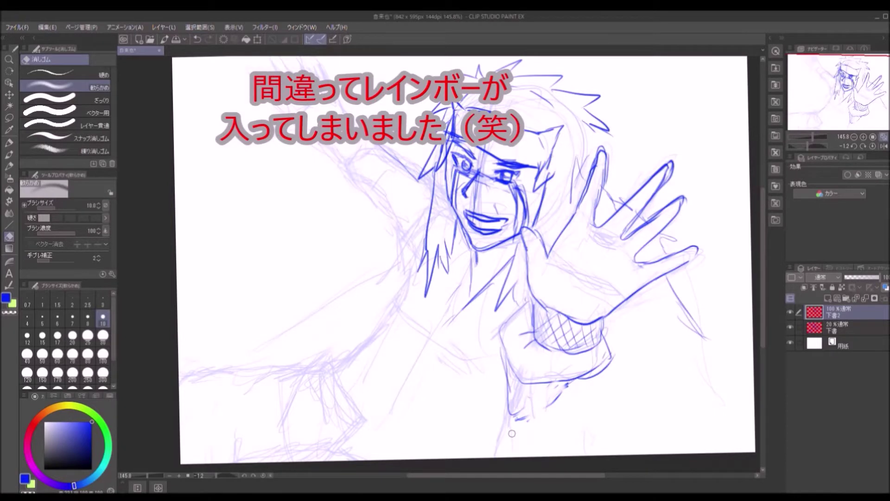
key(p)
mouse_move(575, 381)
mouse_down()
mouse_move(540, 410)
mouse_move(551, 423)
mouse_up()
key(e)
key(p)
Sketch the vest's front opening, the lower sleeve folds, and the shoulder line below the raised arm
drag(502, 301, 438, 440)
drag(561, 401, 537, 456)
drag(499, 302, 431, 446)
drag(513, 413, 574, 370)
mouse_move(473, 246)
mouse_down()
mouse_move(459, 310)
mouse_move(388, 341)
mouse_up()
drag(431, 193, 399, 227)
drag(411, 212, 370, 281)
Sketch the robe's lapel, waist edge and hanging tie ends across the lower torso
drag(466, 307, 389, 367)
mouse_move(421, 299)
mouse_down()
mouse_move(365, 371)
mouse_move(428, 408)
mouse_up()
drag(416, 350, 366, 413)
drag(405, 374, 385, 457)
drag(389, 380, 365, 412)
drag(380, 388, 349, 422)
drag(417, 260, 497, 308)
Sketch the raised upper arm with its rolled sleeve and the band around it
drag(506, 220, 468, 197)
drag(461, 217, 448, 247)
drag(472, 277, 448, 243)
drag(446, 188, 448, 233)
drag(478, 196, 456, 204)
drag(472, 218, 453, 234)
drag(464, 255, 447, 244)
key(e)
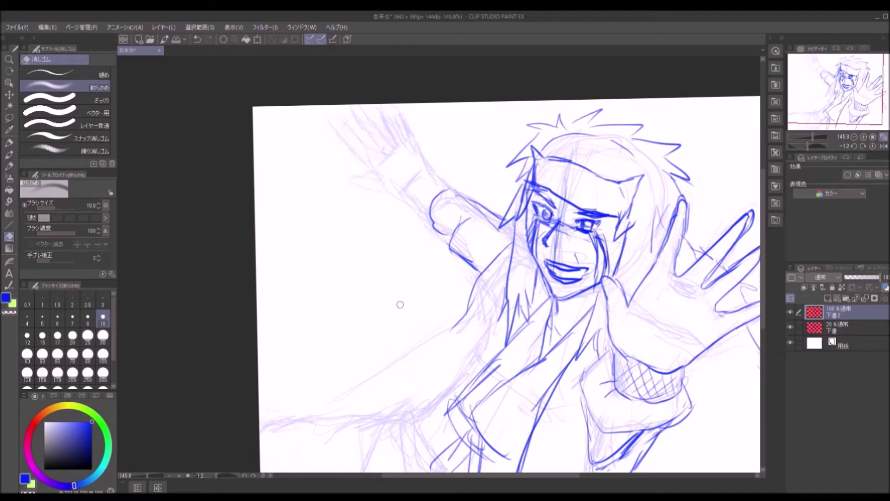
key(p)
mouse_move(406, 195)
mouse_down()
mouse_move(447, 188)
mouse_move(457, 248)
mouse_up()
drag(473, 211, 458, 250)
drag(478, 213, 466, 248)
Sketch the raised background hand with its spread fingers, thumb and forearm edges
mouse_move(430, 172)
mouse_down()
mouse_move(394, 104)
mouse_move(405, 144)
mouse_up()
drag(365, 108, 380, 148)
drag(346, 122, 384, 149)
drag(374, 142, 394, 158)
drag(329, 110, 373, 161)
mouse_move(330, 146)
mouse_down()
mouse_move(381, 177)
mouse_move(346, 157)
mouse_up()
mouse_move(371, 169)
mouse_down()
mouse_move(379, 182)
mouse_move(361, 192)
mouse_up()
drag(320, 139, 382, 181)
drag(373, 175, 398, 198)
Sketch the flowing vest's upper and lower edges sweeping away from the shoulder, with fold lines below it
drag(403, 423, 447, 403)
drag(457, 316, 324, 403)
drag(274, 421, 422, 408)
drag(324, 398, 292, 429)
drag(402, 420, 404, 471)
drag(297, 425, 265, 471)
drag(452, 327, 428, 353)
drag(276, 415, 448, 335)
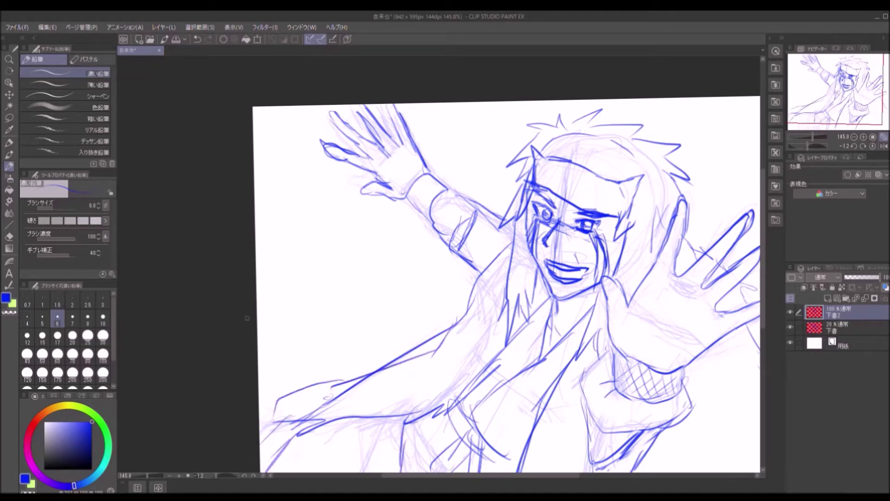
Erase stray lines along the flowing vest's upper edge and add the wrist lines to the raised hand
key(e)
drag(320, 408, 381, 357)
drag(352, 390, 436, 326)
click(11, 165)
mouse_move(408, 139)
mouse_down()
mouse_move(381, 157)
mouse_move(391, 178)
mouse_up()
drag(392, 186, 404, 200)
Add crease lines to the palm of the foreground hand
drag(685, 284, 700, 278)
mouse_move(653, 320)
mouse_down()
mouse_move(695, 334)
mouse_move(686, 410)
mouse_up()
drag(695, 371, 561, 315)
Sketch long hair strands flowing behind the foreground arm and beside the face, and hide the 下書 layer
drag(619, 278, 669, 331)
drag(619, 315, 647, 369)
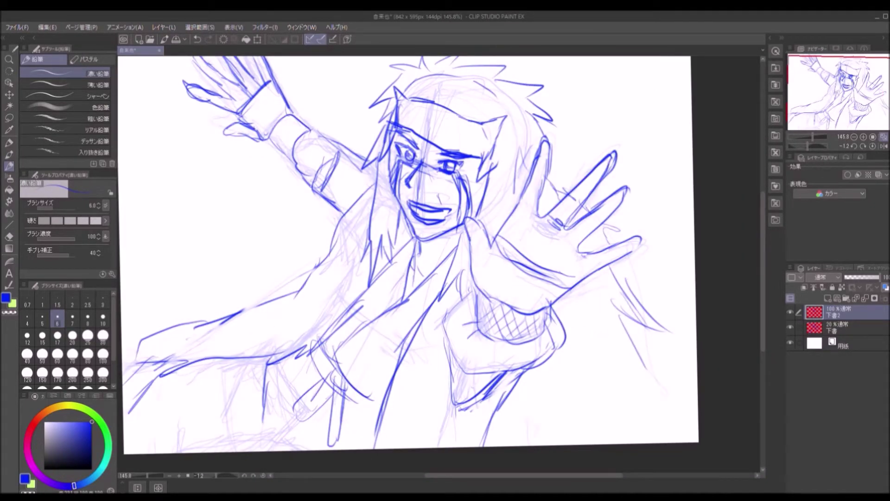
drag(570, 315, 588, 414)
drag(593, 380, 621, 440)
drag(621, 362, 655, 427)
drag(521, 216, 509, 175)
click(789, 328)
Sketch the side of the waist, the tip of the flowing vest, and the leg lines along the canvas's lower edge
drag(253, 389, 269, 431)
drag(163, 376, 132, 389)
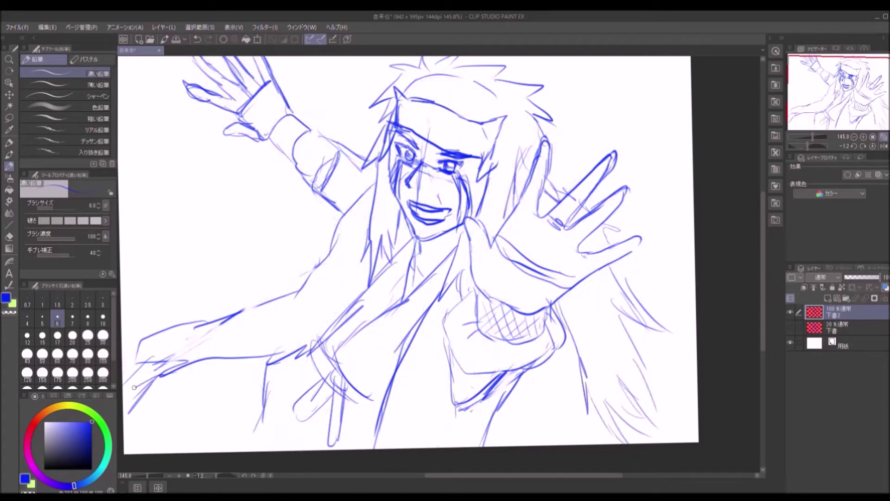
drag(180, 415, 179, 452)
drag(176, 446, 238, 441)
drag(135, 382, 124, 413)
drag(242, 451, 262, 438)
drag(269, 451, 287, 404)
Set the 下書2 layer's opacity to 45% and add the shoulder oval and curved fold lines on the chest
click(859, 277)
drag(428, 309, 414, 449)
mouse_move(424, 324)
mouse_down()
mouse_move(412, 366)
mouse_move(431, 364)
mouse_up()
mouse_move(340, 220)
mouse_down()
mouse_move(334, 274)
mouse_move(347, 267)
mouse_up()
click(9, 236)
mouse_move(420, 326)
mouse_down()
mouse_move(435, 371)
mouse_move(413, 368)
mouse_up()
click(9, 166)
drag(451, 307, 448, 394)
drag(486, 357, 447, 408)
Add fold lines along the lapels and small detail strokes beside the nose and mouth
drag(445, 295, 431, 343)
mouse_move(401, 248)
mouse_down()
mouse_move(400, 299)
mouse_move(350, 350)
mouse_up()
drag(447, 281, 403, 307)
drag(419, 182, 423, 193)
drag(445, 203, 454, 218)
Reinforce the upper and lower contours of the flowing vest and its tip
drag(295, 293, 197, 327)
drag(324, 274, 290, 299)
drag(140, 348, 193, 357)
drag(190, 360, 155, 373)
drag(232, 356, 190, 363)
drag(157, 365, 149, 366)
Refine the rolled sleeve on the raised arm, reinforcing its contour and the folds near the shoulder
drag(309, 138, 337, 152)
drag(345, 158, 324, 190)
mouse_move(310, 131)
mouse_down()
mouse_move(347, 143)
mouse_move(291, 191)
mouse_up()
drag(344, 176, 319, 210)
drag(342, 139, 367, 161)
key(e)
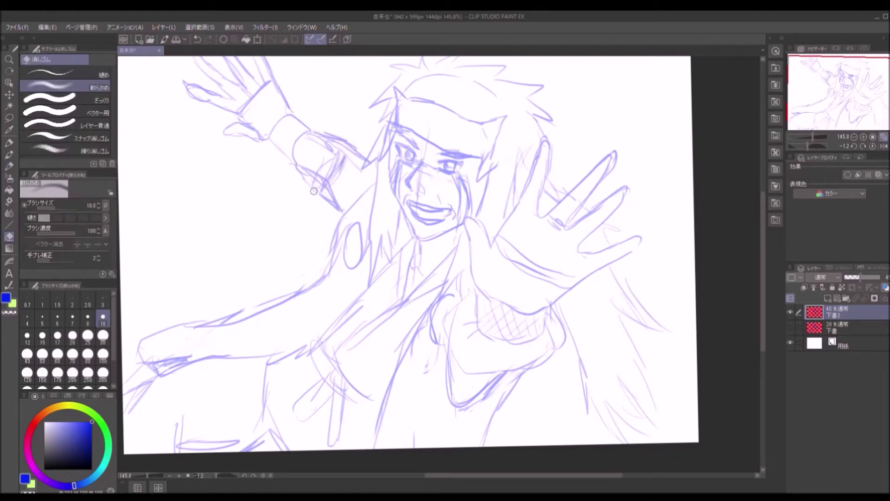
key(p)
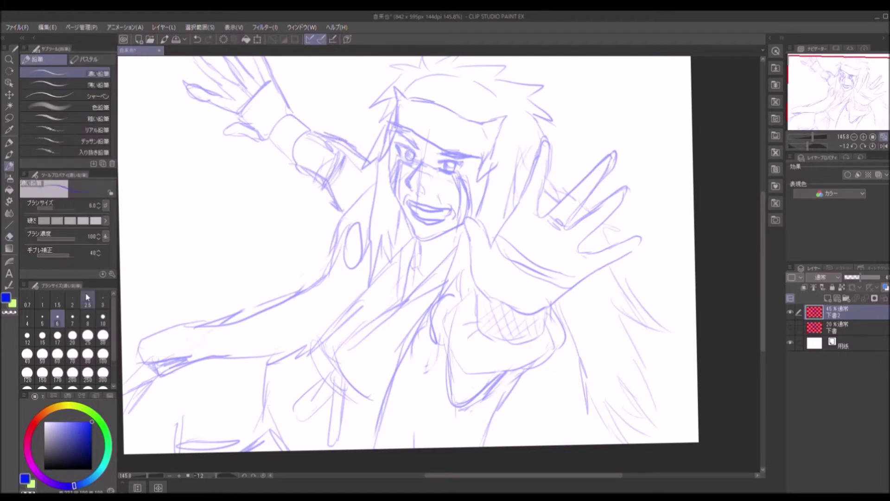
Strengthen the body contour below the raised arm and the folded edges at the flowing vest's tip
drag(343, 169, 333, 243)
drag(344, 213, 332, 262)
drag(194, 325, 144, 366)
drag(245, 351, 151, 370)
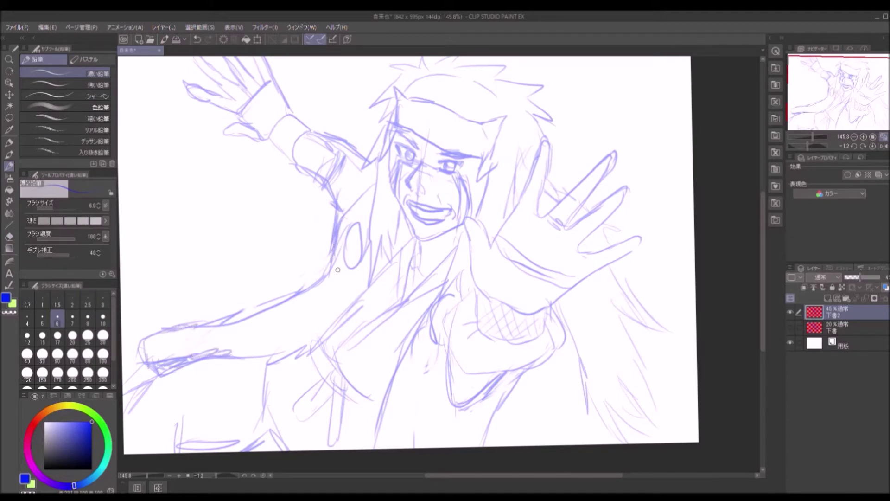
Add small detail strokes to the foreground palm and fingers, the cheek beside the mouth, and the neck
mouse_move(503, 253)
mouse_down()
mouse_move(527, 238)
mouse_move(503, 278)
mouse_up()
drag(604, 234, 619, 246)
drag(632, 272, 618, 284)
drag(459, 201, 452, 229)
drag(421, 255, 418, 289)
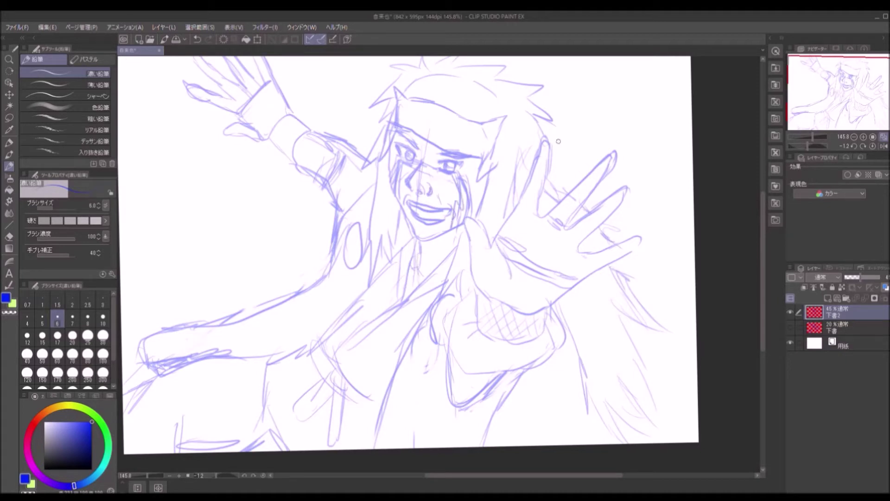
Lower the 下書2 layer's opacity to 20% and add a new layer above it
drag(860, 277, 852, 277)
click(830, 296)
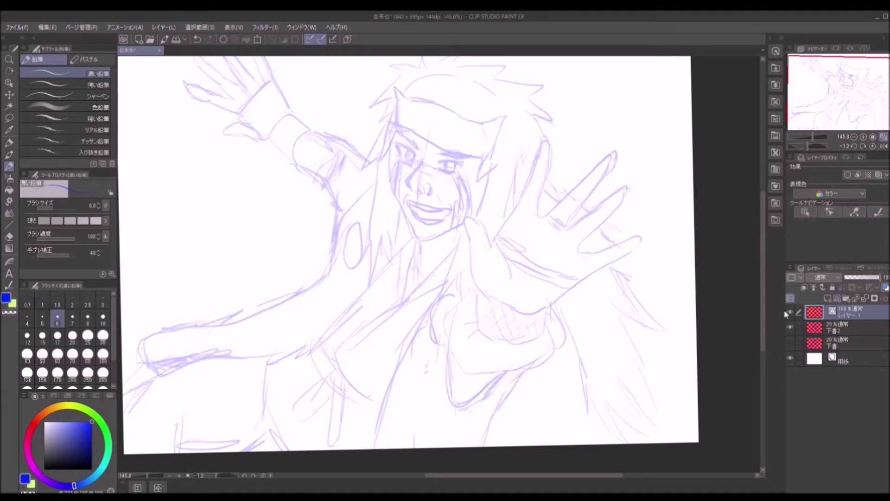
Rename the new layer 目, put it inside a new folder, and reselect it with the black G-pen for inking
click(9, 142)
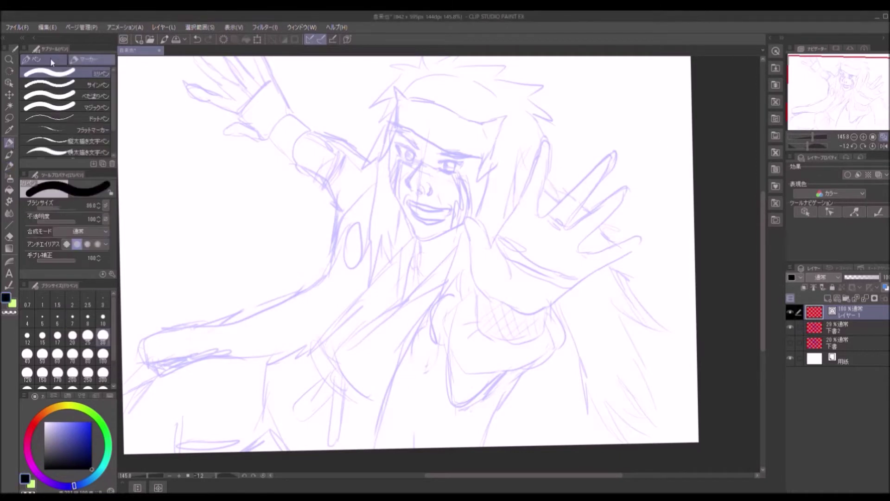
double_click(843, 315)
text(目)
key(Return)
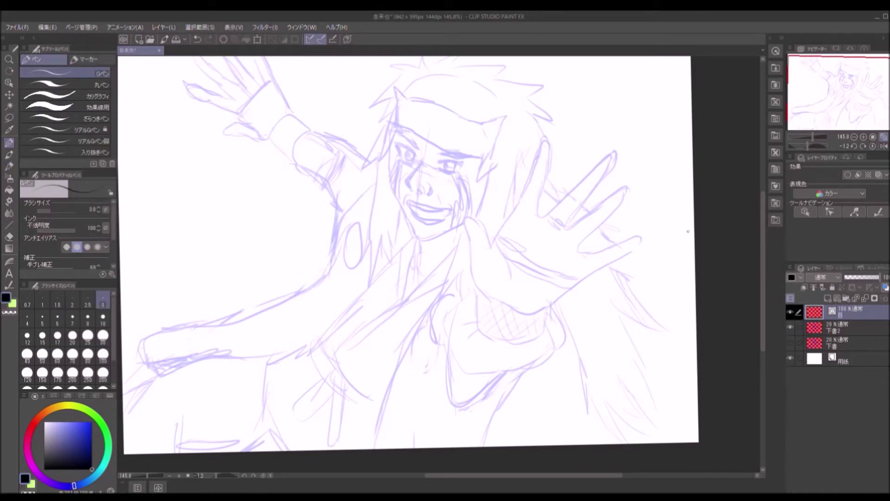
key(ctrl+g)
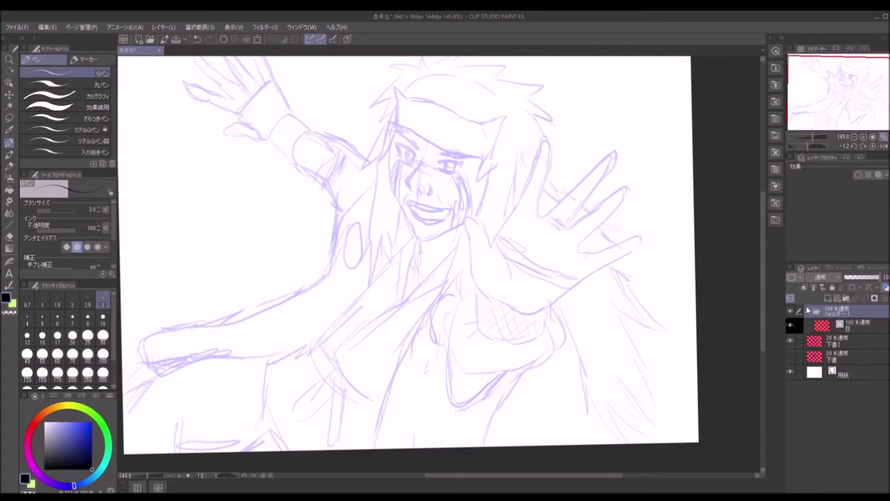
click(832, 323)
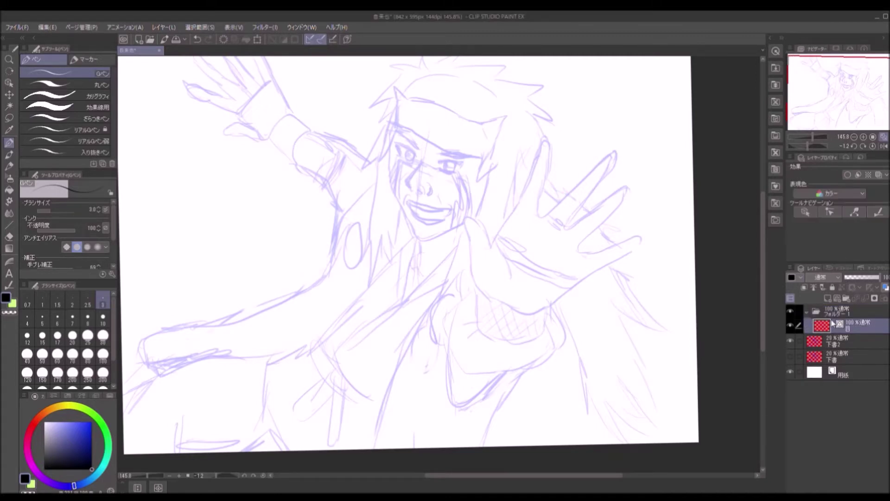
Ink both eyes and the slanted eyebrows on the 目 layer using the G-pen at size 5
drag(602, 260, 566, 153)
click(42, 320)
drag(374, 186, 379, 181)
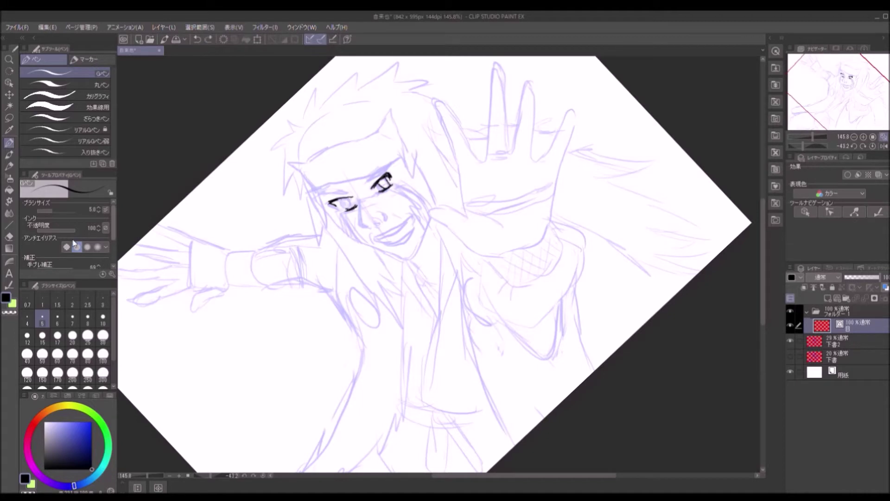
key(e)
click(8, 141)
drag(279, 113, 374, 167)
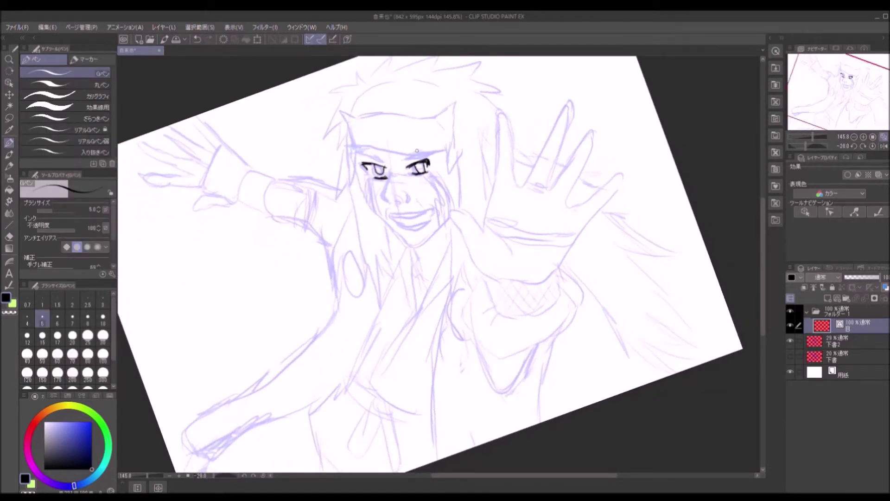
key(e)
key(p)
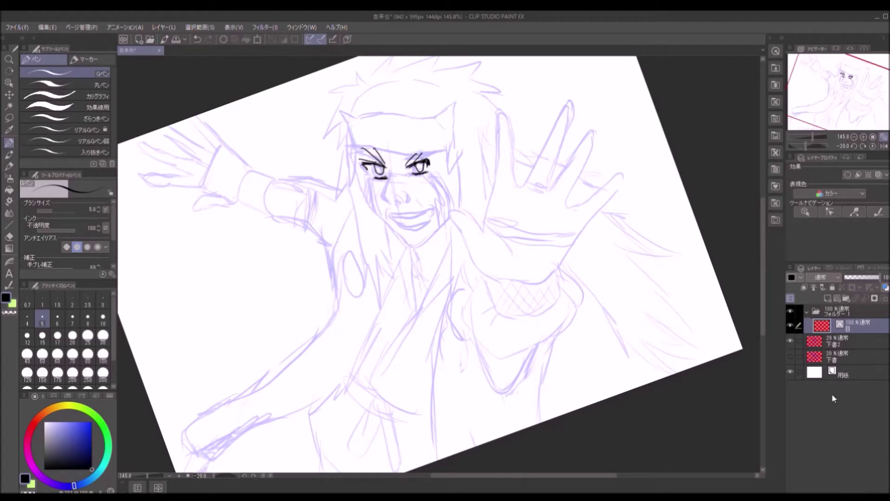
Add a layer named 顔 above the 目 layer and ink the nose bridge and nostrils on it
click(828, 298)
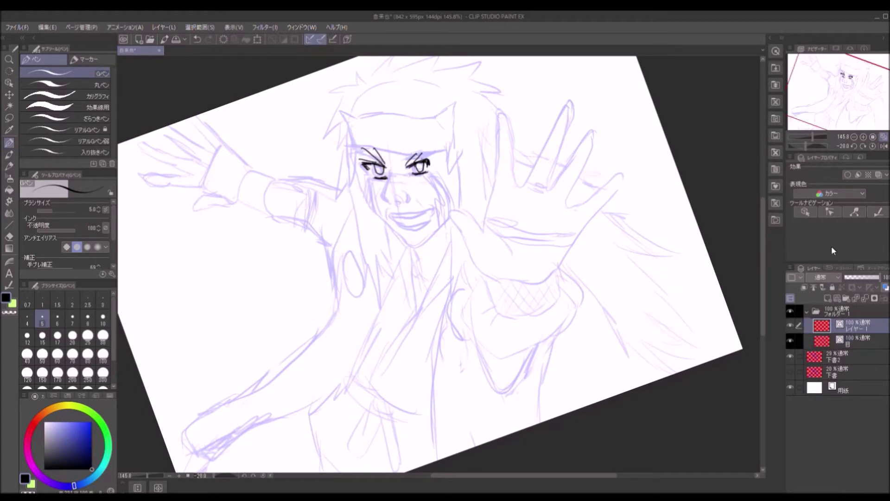
key(slash)
drag(431, 185, 431, 184)
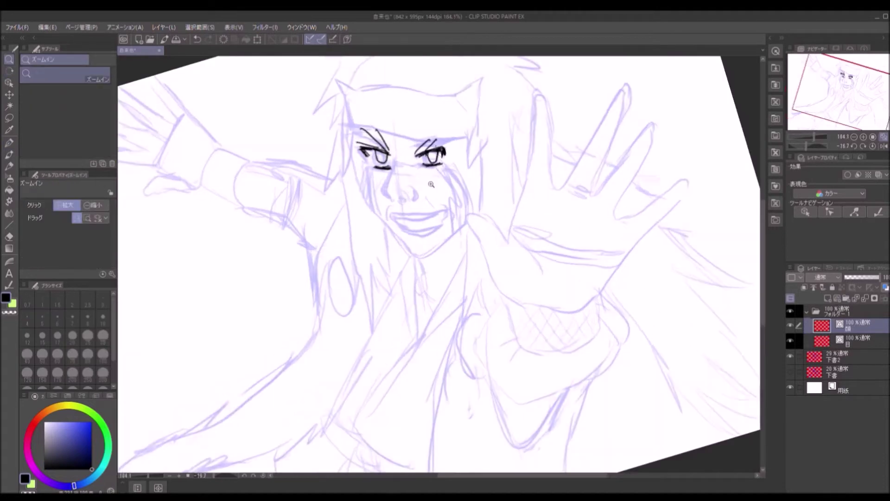
alt+click(431, 185)
key(p)
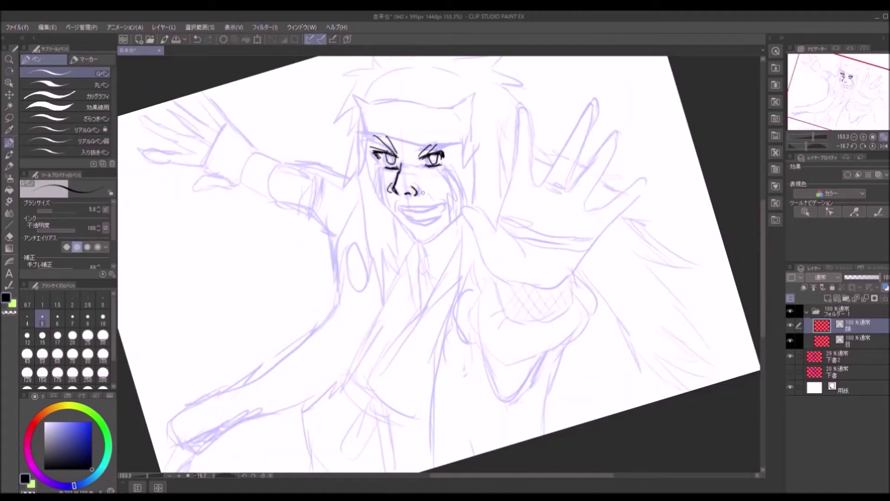
mouse_move(431, 172)
mouse_down()
mouse_move(501, 186)
mouse_move(545, 216)
mouse_move(498, 273)
mouse_up()
Ink the grinning mouth's outline and lips on the 顔 layer with the dark pencil
key(p)
drag(499, 233, 494, 276)
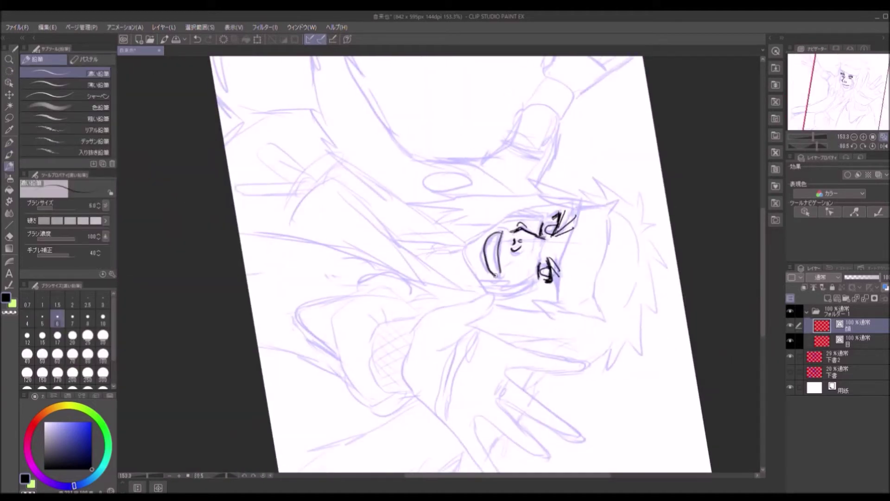
drag(501, 232, 496, 275)
drag(490, 234, 485, 274)
Lasso the nose lines, adjust them slightly with a transform, and clear the selection
key(r)
drag(533, 218, 408, 172)
click(9, 117)
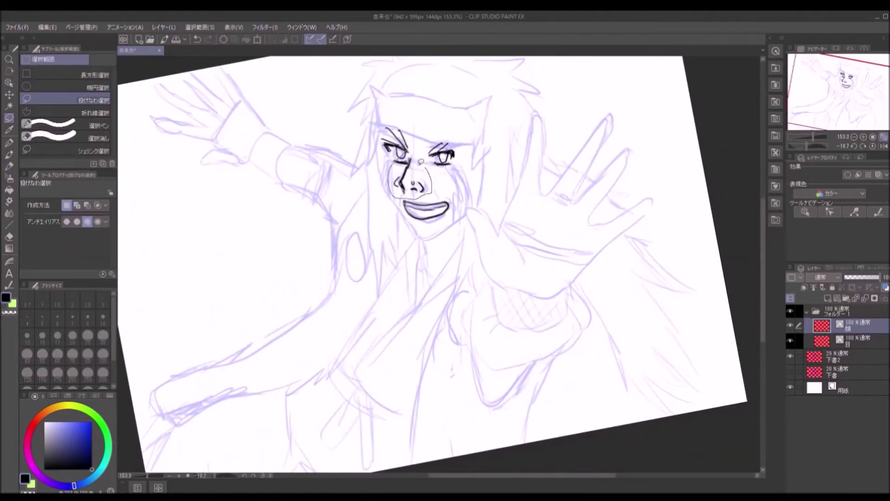
key(ctrl+t)
drag(436, 177, 426, 187)
key(Return)
key(ctrl+d)
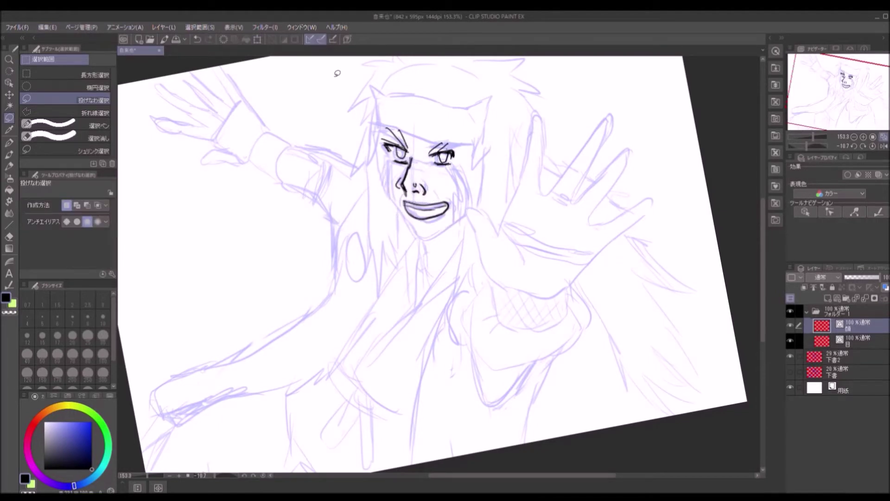
Ink the face contour from the temple down the cheek, around the chin and along the jaw, plus a short neck line
key(p)
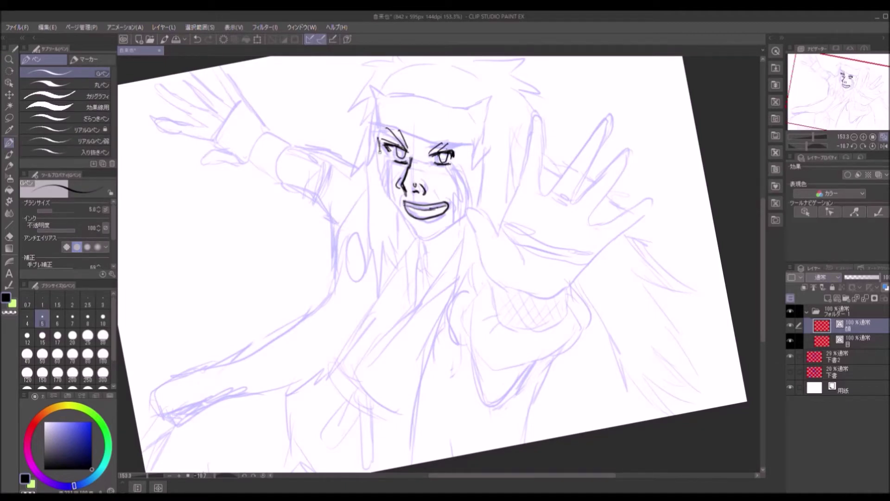
key(r)
mouse_move(404, 218)
mouse_down()
mouse_move(290, 163)
mouse_move(403, 139)
mouse_up()
key(p)
drag(467, 240, 485, 290)
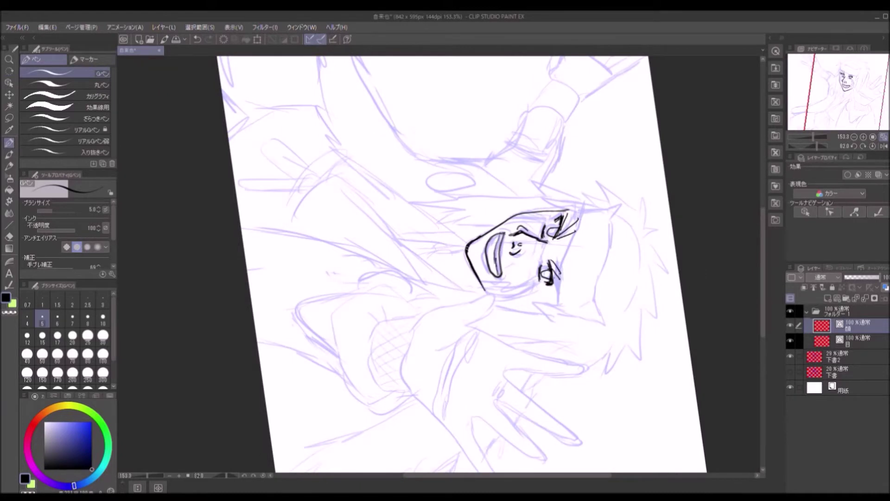
key(r)
mouse_move(472, 229)
mouse_down()
mouse_move(431, 223)
mouse_move(375, 269)
mouse_up()
key(p)
mouse_move(429, 258)
mouse_down()
mouse_move(426, 234)
mouse_move(433, 253)
mouse_up()
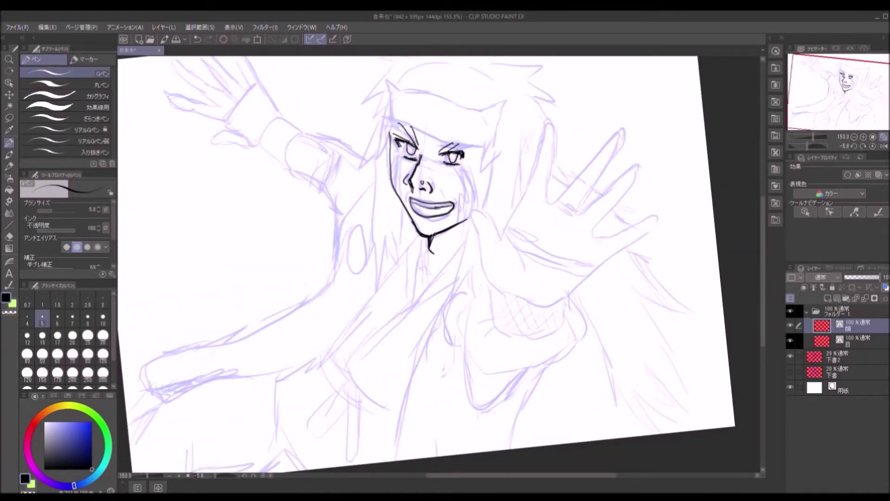
key(e)
key(p)
Add a layer named 髪 above 顔 and ink the foreground hand's thumb, index and middle fingers on it
click(828, 298)
text(髪)
drag(417, 232, 353, 189)
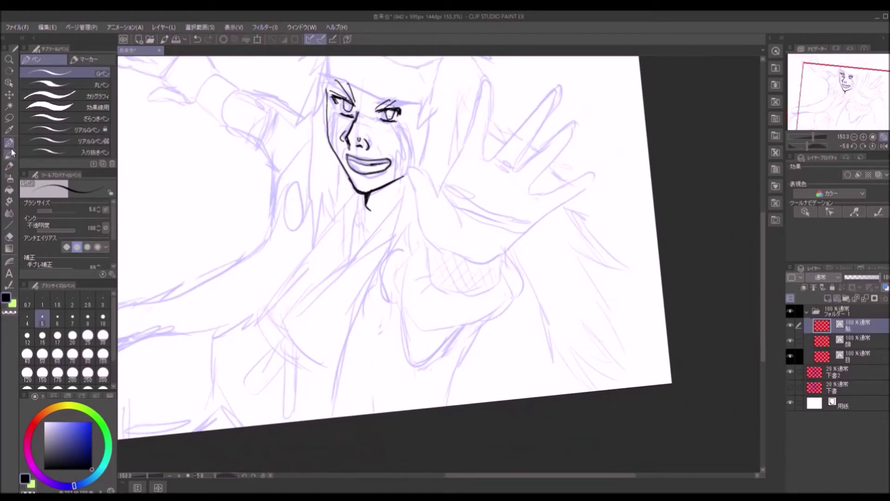
click(9, 165)
mouse_move(406, 168)
mouse_down()
mouse_move(442, 256)
mouse_move(465, 229)
mouse_up()
key(ctrl+z)
drag(438, 192, 490, 70)
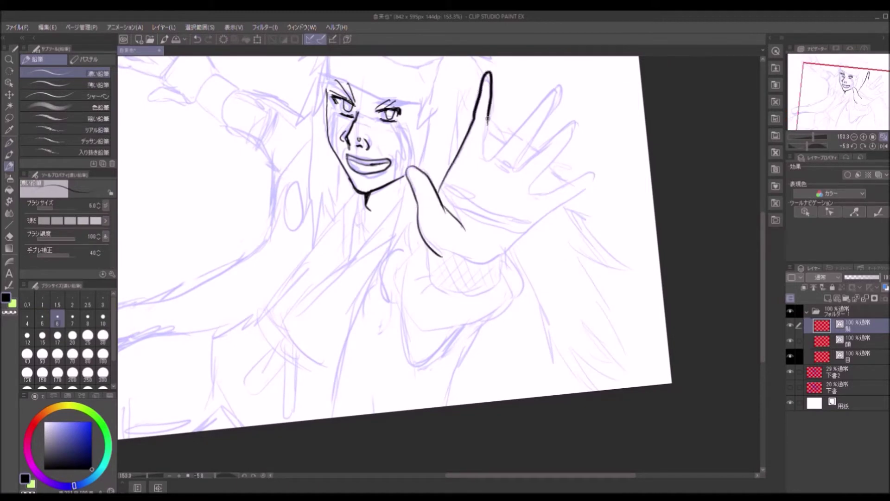
key(ctrl+z)
mouse_move(438, 191)
mouse_down()
mouse_move(468, 131)
mouse_move(495, 111)
mouse_move(486, 160)
mouse_move(554, 112)
mouse_move(509, 165)
mouse_up()
key(p)
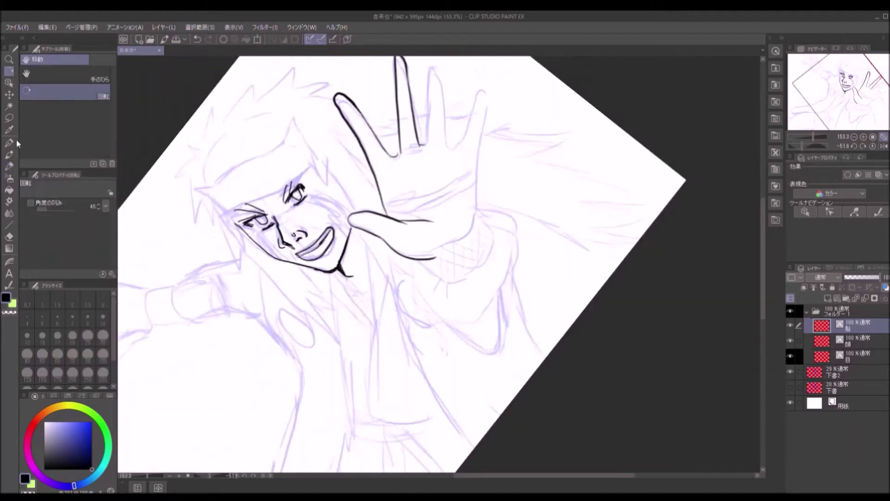
Ink the foreground hand's ring and little fingers, the palm's outer edge and the glove lines across the palm
drag(496, 120, 480, 177)
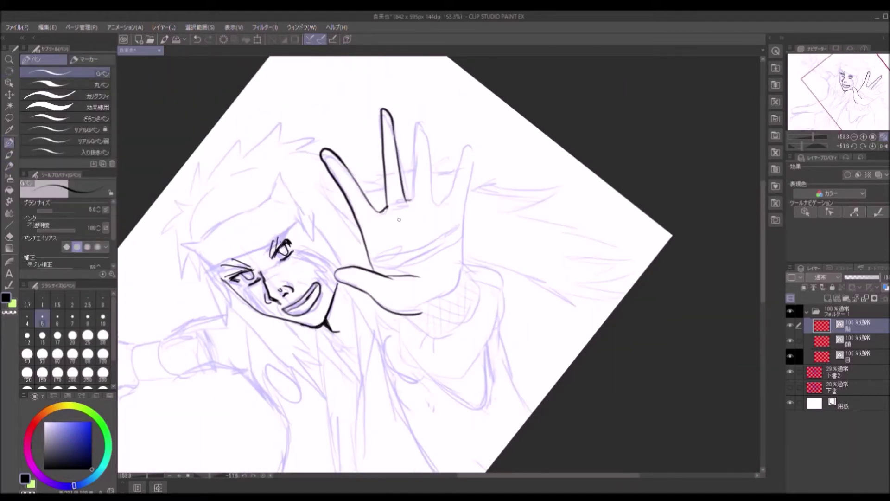
mouse_move(412, 201)
mouse_down()
mouse_move(431, 169)
mouse_move(433, 202)
mouse_move(448, 200)
mouse_move(449, 294)
mouse_up()
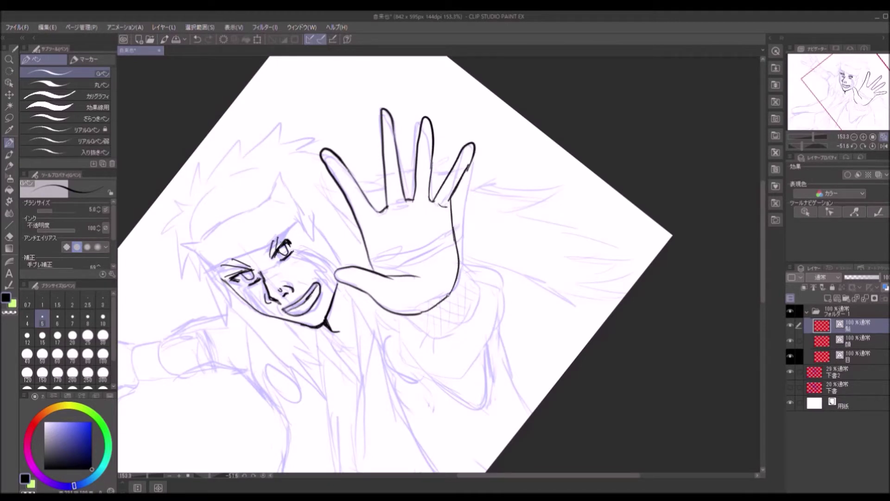
mouse_move(368, 256)
mouse_down()
mouse_move(449, 227)
mouse_move(452, 234)
mouse_up()
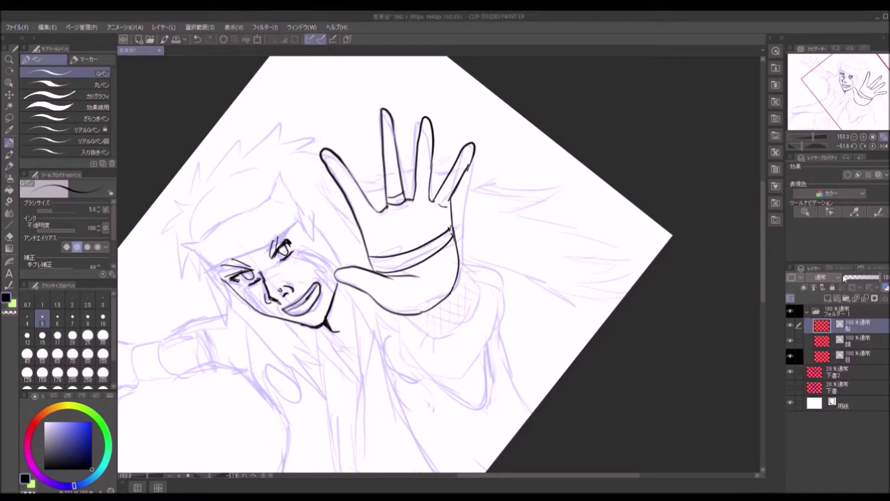
Rename the foreground hand's layer 手 and switch to the hard eraser (硬め) on that layer
drag(206, 227, 522, 221)
click(853, 341)
key(p)
mouse_move(460, 375)
mouse_down()
mouse_move(407, 280)
mouse_move(427, 339)
mouse_up()
key(e)
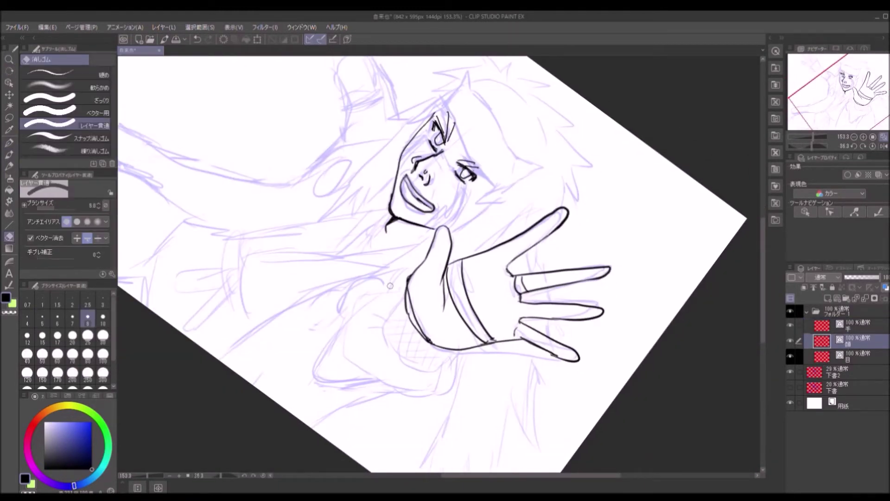
click(830, 326)
click(65, 73)
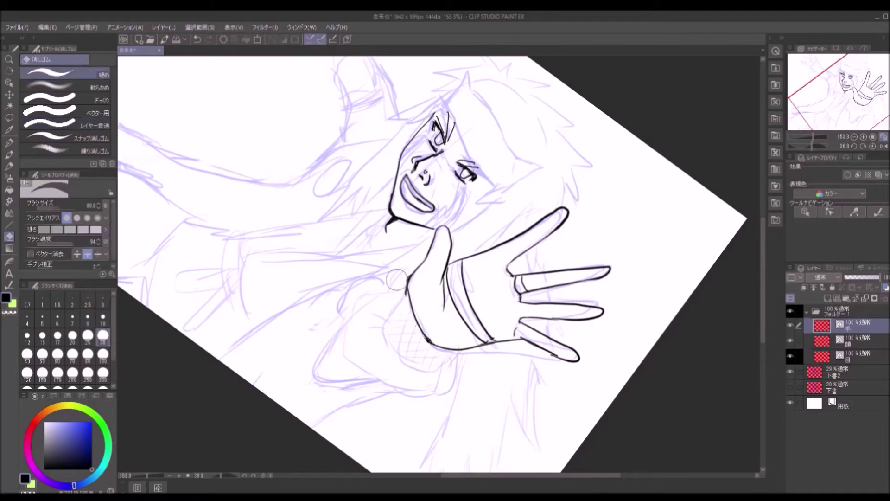
Ink the raised hand's thumb, index and middle fingers on the 手 layer with the G-pen
mouse_move(423, 157)
mouse_down()
mouse_move(456, 351)
mouse_move(437, 410)
mouse_up()
key(p)
drag(333, 265, 337, 285)
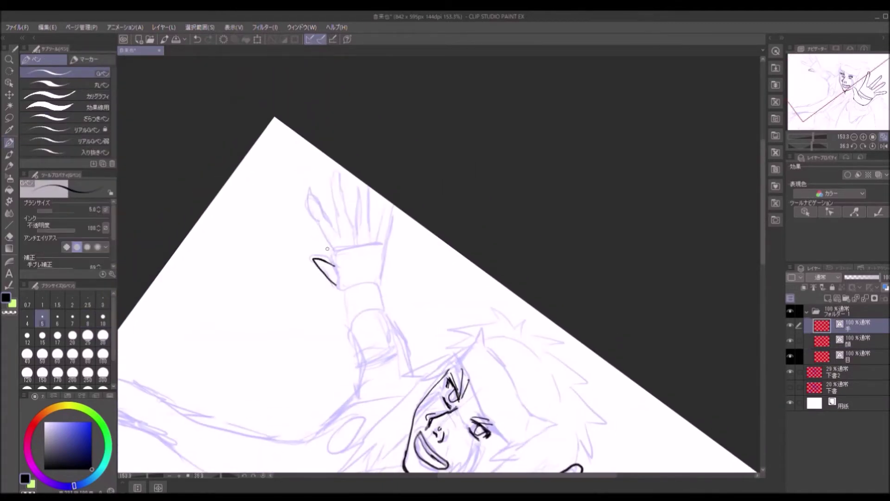
mouse_move(324, 234)
mouse_down()
mouse_move(308, 201)
mouse_move(331, 222)
mouse_move(328, 243)
mouse_up()
click(197, 39)
click(204, 42)
mouse_move(307, 194)
mouse_down()
mouse_move(343, 236)
mouse_move(335, 170)
mouse_move(350, 224)
mouse_up()
key(ctrl+z)
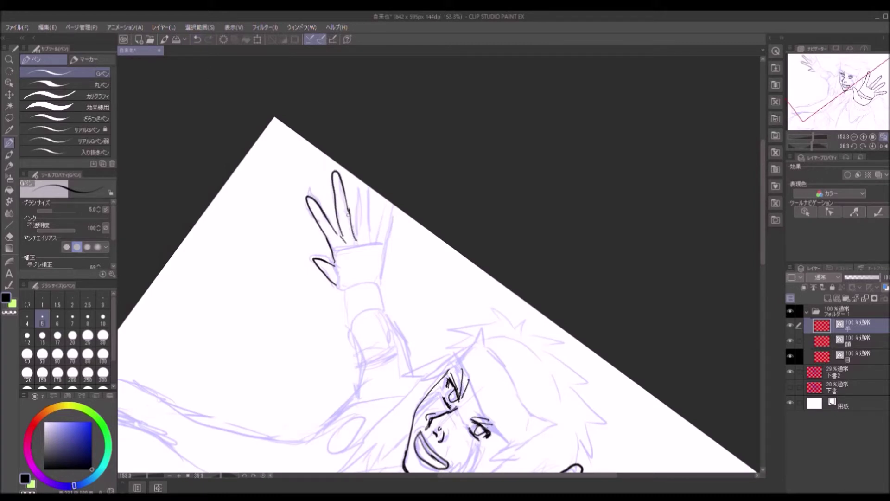
Ink the raised hand's ring and little fingers, the glove edge across the knuckles and the hand's outer side
mouse_move(355, 179)
mouse_down()
mouse_move(356, 240)
mouse_move(361, 182)
mouse_up()
key(ctrl+z)
key(ctrl+z)
mouse_move(357, 241)
mouse_down()
mouse_move(359, 216)
mouse_move(371, 243)
mouse_move(383, 200)
mouse_up()
key(ctrl+z)
drag(371, 241, 388, 229)
drag(332, 254, 389, 234)
key(ctrl+z)
key(ctrl+z)
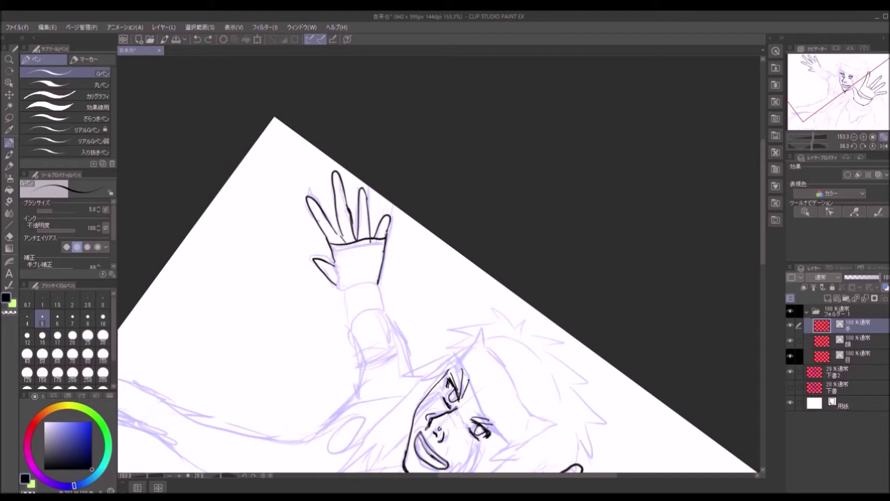
key(e)
key(p)
key(p)
Ink the raised arm's wrist and forearm, the rolled sleeve and the body contour just below it
mouse_move(343, 283)
mouse_down()
mouse_move(380, 283)
mouse_move(345, 333)
mouse_move(367, 368)
mouse_up()
drag(351, 320, 408, 350)
drag(392, 276, 382, 164)
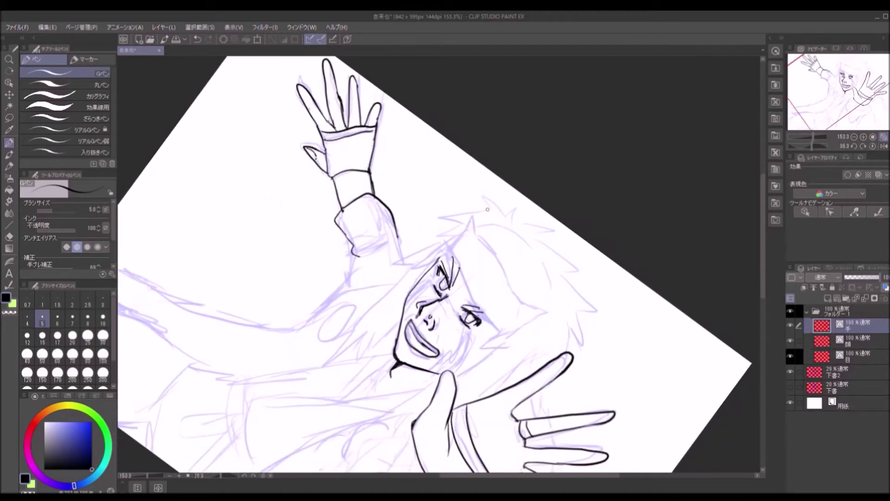
drag(355, 254, 333, 297)
Ink the marking lines running down both cheeks from under the eyes on the 顔 layer
drag(444, 197, 468, 241)
drag(492, 269, 514, 276)
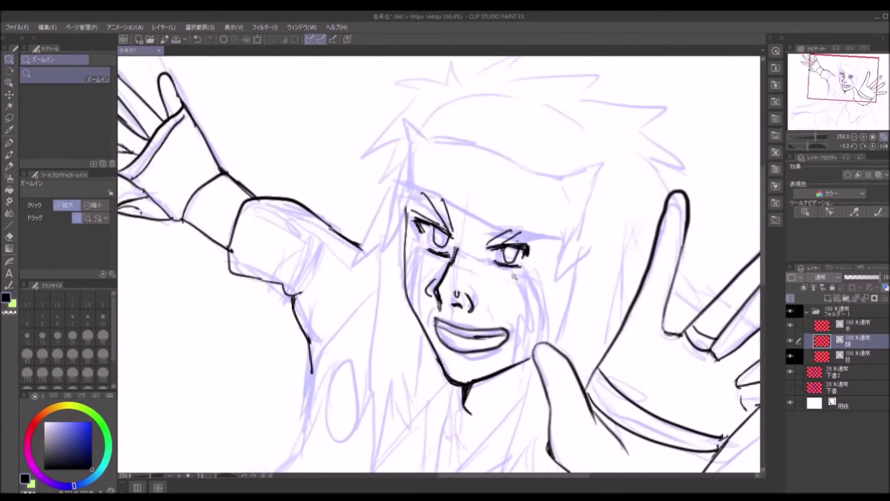
key(p)
drag(424, 251, 408, 300)
drag(514, 271, 519, 364)
key(ctrl+z)
drag(519, 267, 530, 354)
drag(530, 269, 533, 357)
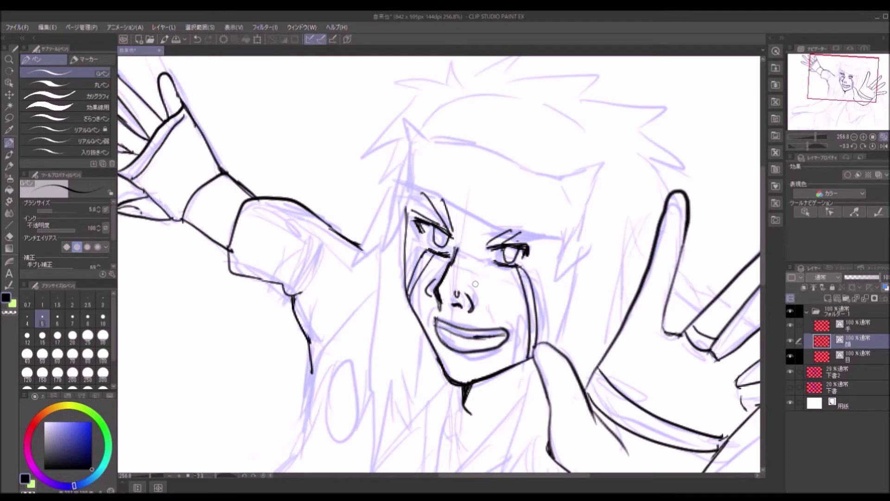
Add a second band line across the raised wrist on the 手 layer and create a new layer above it
click(858, 324)
drag(176, 219, 218, 172)
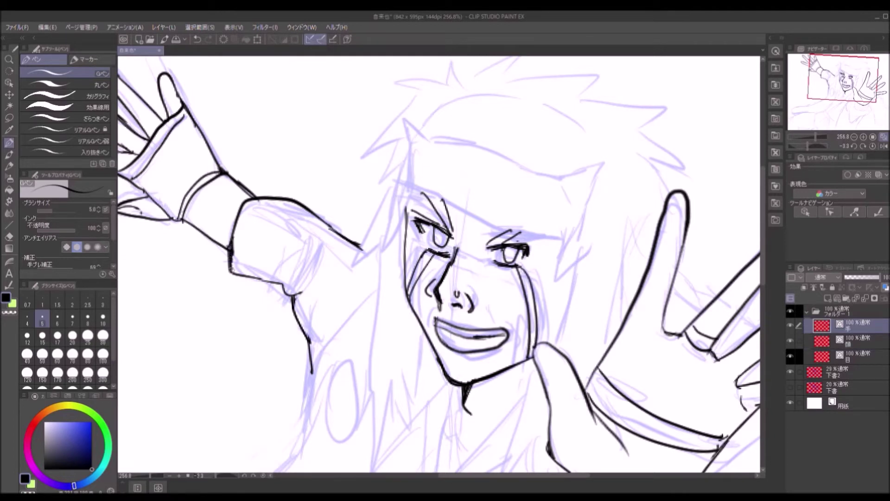
key(ctrl+shift+n)
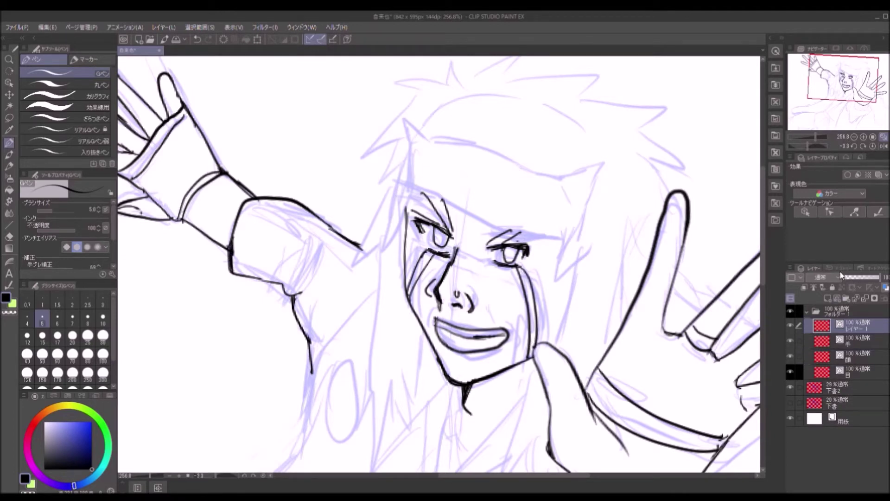
Name the new layer 髪 and ink the spiky hair beside the temple next to the raised arm
key(p)
scroll(439, 264, down, 3)
scroll(502, 194, up, 5)
click(10, 142)
drag(317, 148, 317, 199)
mouse_move(317, 114)
mouse_down()
mouse_move(318, 157)
mouse_move(254, 257)
mouse_up()
drag(295, 95, 268, 169)
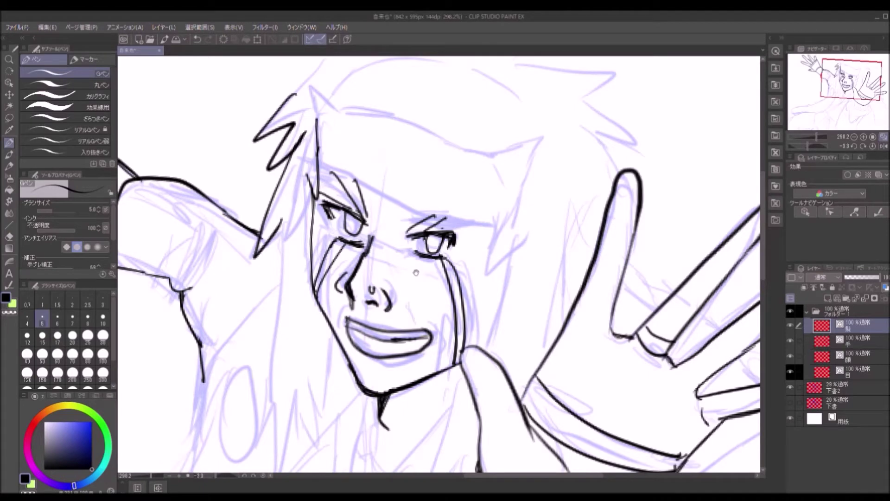
Ink the long lock of hair hanging beside the face, with jagged tips below chin level
drag(416, 273, 466, 156)
drag(338, 104, 315, 384)
drag(340, 305, 349, 376)
drag(353, 352, 360, 396)
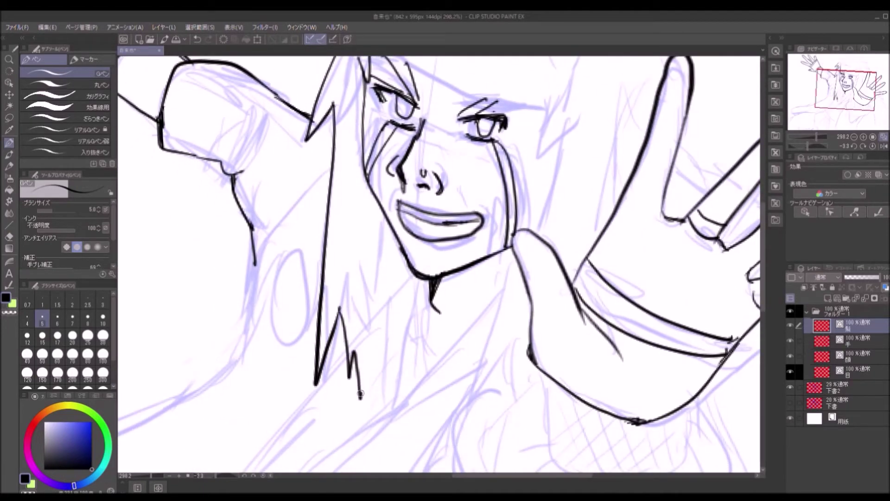
drag(405, 274, 370, 384)
Ink the headband's side edge at the temple and its lower edge across the forehead above the eyes
key(/)
alt+click(464, 165)
click(490, 168)
key(r)
drag(490, 168, 456, 278)
click(8, 143)
mouse_move(448, 186)
mouse_down()
mouse_move(421, 258)
mouse_move(421, 301)
mouse_move(433, 217)
mouse_up()
drag(438, 211, 420, 290)
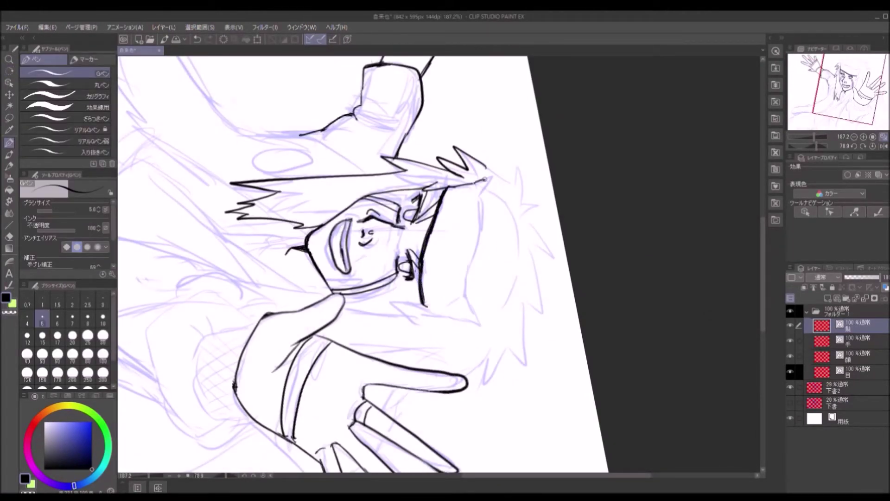
Ink the headband's upper edge across the forehead, running from its pointed corner at the temple to the opposite side
drag(493, 176, 481, 209)
drag(472, 185, 467, 288)
key(ctrl+z)
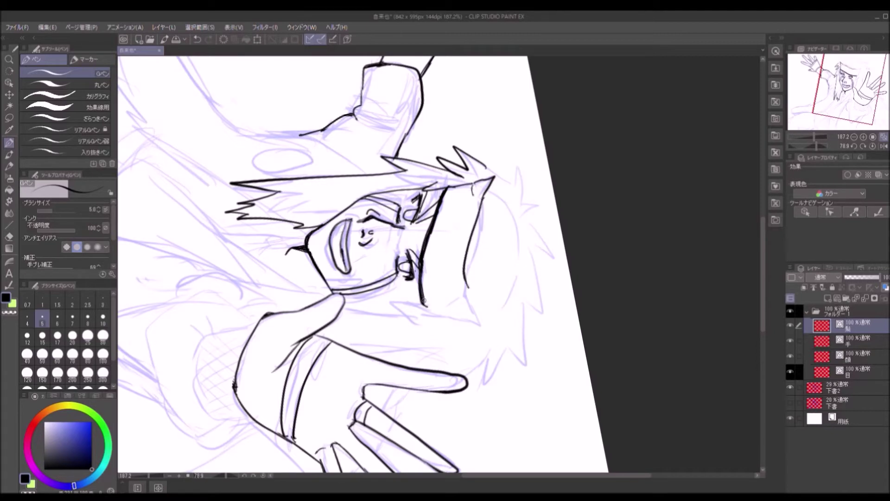
key(ctrl+z)
drag(484, 200, 464, 288)
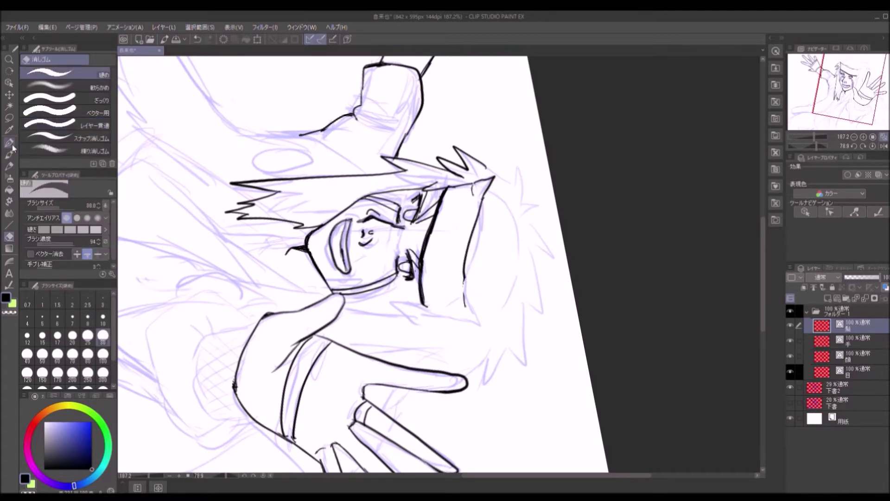
Ink the spiky crown of the hair above the headband and the jagged outline down behind the foreground hand
key(shift+space)
mouse_move(470, 314)
mouse_down()
mouse_move(491, 278)
mouse_move(492, 231)
mouse_up()
mouse_move(433, 239)
mouse_down()
mouse_move(406, 319)
mouse_move(348, 418)
mouse_up()
drag(315, 141, 362, 106)
key(ctrl+z)
mouse_move(316, 141)
mouse_down()
mouse_move(349, 108)
mouse_move(384, 118)
mouse_move(455, 106)
mouse_move(502, 146)
mouse_move(440, 225)
mouse_move(539, 190)
mouse_move(539, 255)
mouse_up()
drag(491, 211, 483, 276)
drag(539, 255, 505, 320)
mouse_move(558, 237)
mouse_down()
mouse_move(573, 186)
mouse_move(598, 149)
mouse_up()
Ink the jagged tips of the hair lock emerging below the foreground hand's thumb
drag(389, 334, 431, 301)
key(ctrl+z)
drag(414, 331, 384, 353)
drag(431, 306, 408, 338)
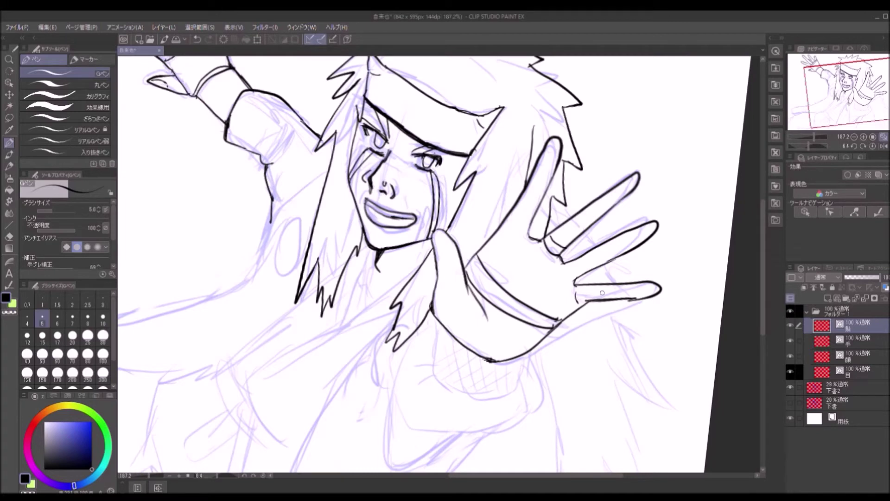
Ink the long mane falling behind the foreground hand, with jagged edges and a curved strand reaching the page's bottom edge
mouse_move(597, 291)
mouse_down()
mouse_move(647, 397)
mouse_move(625, 291)
mouse_up()
drag(624, 290, 615, 441)
mouse_move(510, 241)
mouse_down()
mouse_move(552, 392)
mouse_move(574, 438)
mouse_up()
drag(593, 419, 577, 438)
key(ctrl+z)
mouse_move(534, 360)
mouse_down()
mouse_move(454, 424)
mouse_move(550, 435)
mouse_up()
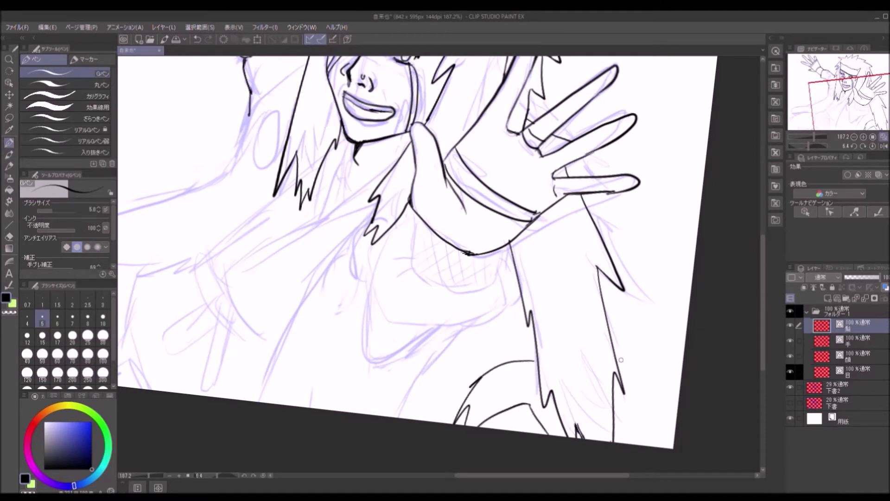
key(ctrl+z)
drag(528, 404, 542, 434)
mouse_move(623, 393)
mouse_down()
mouse_move(639, 445)
mouse_move(609, 372)
mouse_move(624, 442)
mouse_move(630, 414)
mouse_move(619, 443)
mouse_move(540, 373)
mouse_move(566, 414)
mouse_up()
Tidy the inked hair lines with the eraser and pen, and add a new layer for the clothes above 髪
key(e)
click(77, 125)
key(p)
key(e)
key(p)
mouse_move(659, 326)
mouse_down()
mouse_move(705, 312)
mouse_move(700, 276)
mouse_up()
click(837, 298)
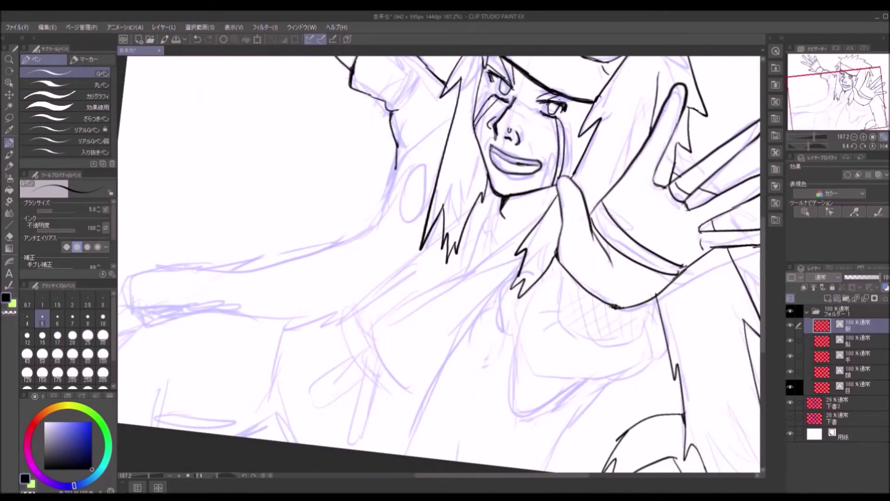
Ink the robe from the raised arm's underside and the upper and lower edges of the long cloth stretching sideways
drag(510, 232, 441, 301)
mouse_move(382, 128)
mouse_down()
mouse_move(368, 260)
mouse_move(376, 144)
mouse_up()
mouse_move(450, 170)
mouse_down()
mouse_move(446, 221)
mouse_move(386, 358)
mouse_up()
mouse_move(358, 263)
mouse_down()
mouse_move(406, 184)
mouse_move(203, 371)
mouse_up()
drag(215, 402, 263, 376)
drag(431, 277, 260, 378)
Ink the round shape at the shoulder beside the long hair lock and clean up its overlap with the hair
mouse_move(421, 101)
mouse_down()
mouse_move(452, 160)
mouse_move(441, 90)
mouse_up()
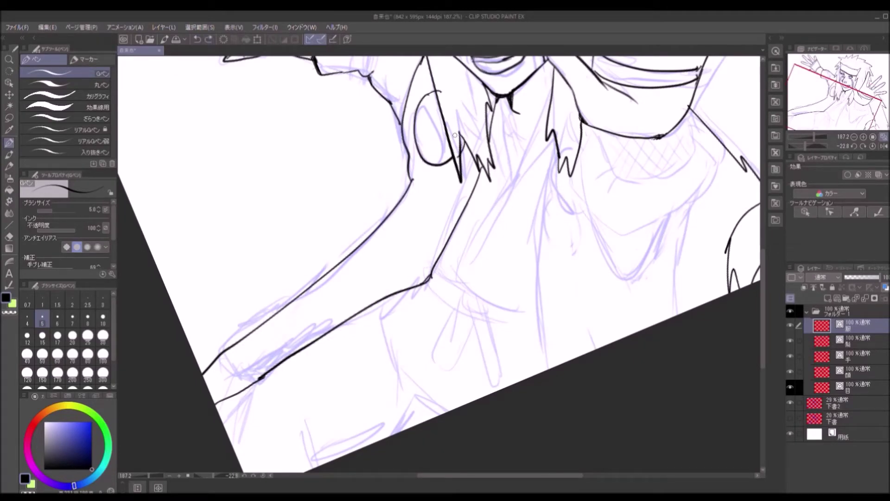
key(e)
key(ctrl+z)
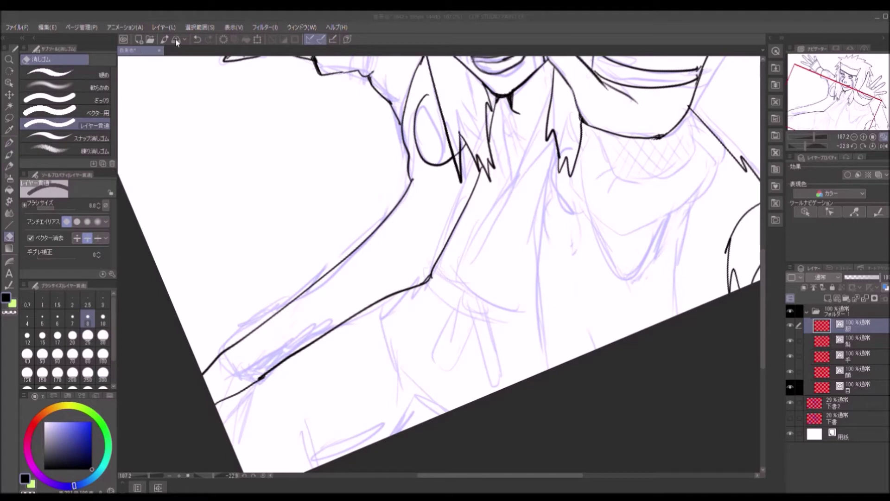
Erase the sharp corner on the outstretched cloth's lower edge and redraw it as a smoother curve
click(99, 74)
mouse_move(434, 265)
mouse_down()
mouse_move(415, 288)
mouse_move(400, 283)
mouse_up()
key(p)
drag(447, 243, 378, 302)
Close the far end of the outstretched cloth with a short edge and clean up its corners
mouse_move(222, 352)
mouse_down()
mouse_move(219, 395)
mouse_move(238, 406)
mouse_up()
key(e)
click(60, 125)
drag(219, 357, 222, 398)
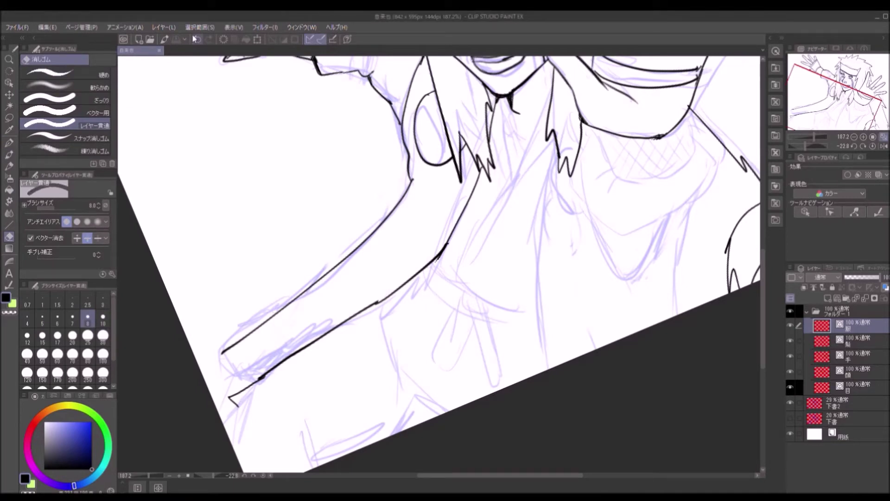
key(ctrl+z)
key(p)
drag(220, 398, 232, 396)
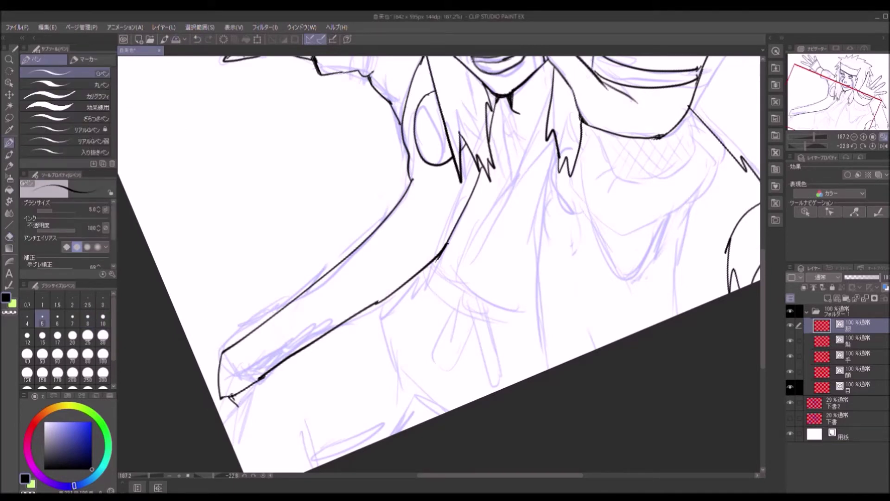
Ink the robe's front border and the loose sleeve beneath the foreground hand, including the wrist guard's edge and creases
mouse_move(561, 163)
mouse_down()
mouse_move(536, 280)
mouse_move(556, 371)
mouse_up()
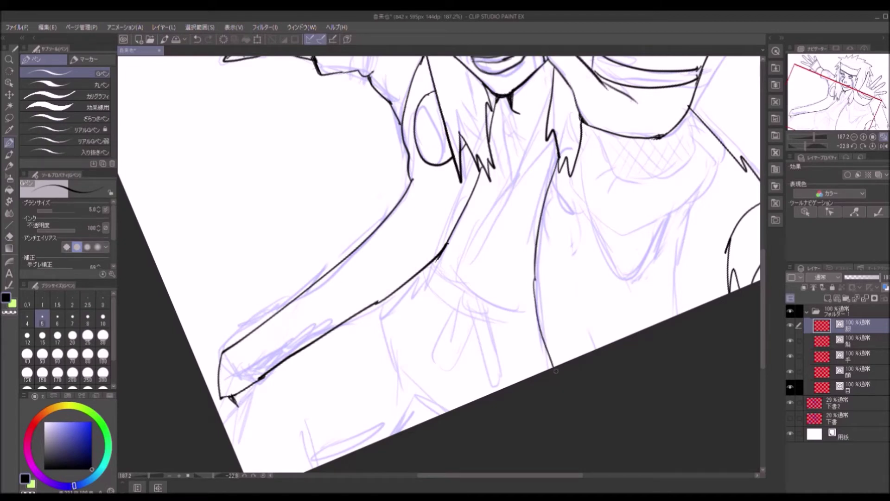
drag(640, 179, 561, 225)
mouse_move(521, 182)
mouse_down()
mouse_move(614, 204)
mouse_move(614, 160)
mouse_move(545, 277)
mouse_up()
mouse_move(610, 156)
mouse_down()
mouse_move(627, 193)
mouse_move(598, 264)
mouse_move(571, 274)
mouse_up()
mouse_move(524, 245)
mouse_down()
mouse_move(543, 221)
mouse_move(515, 222)
mouse_up()
drag(529, 202, 518, 207)
mouse_move(519, 271)
mouse_down()
mouse_move(589, 269)
mouse_move(598, 360)
mouse_up()
mouse_move(487, 219)
mouse_down()
mouse_move(473, 408)
mouse_move(501, 249)
mouse_up()
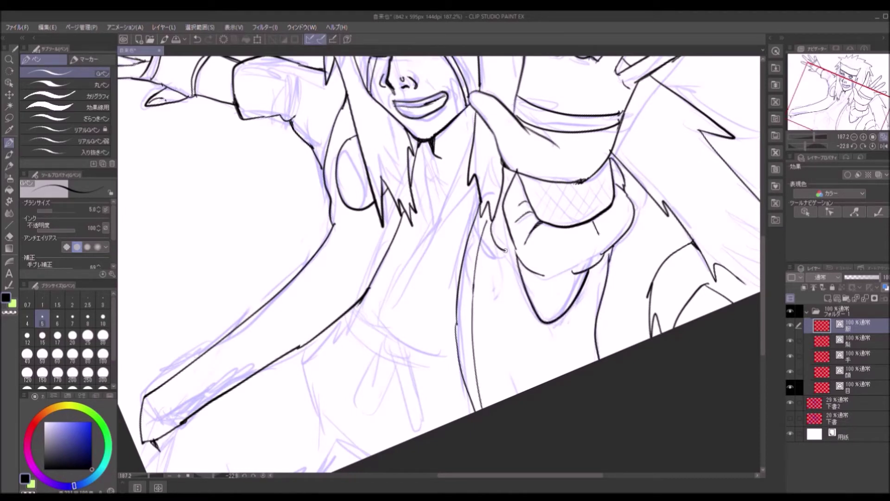
Ink the inner border line along the lower edge of the outstretched cloth up to the hair
drag(401, 204, 378, 248)
drag(147, 431, 299, 313)
key(ctrl+z)
scroll(278, 324, down, 3)
drag(127, 345, 354, 169)
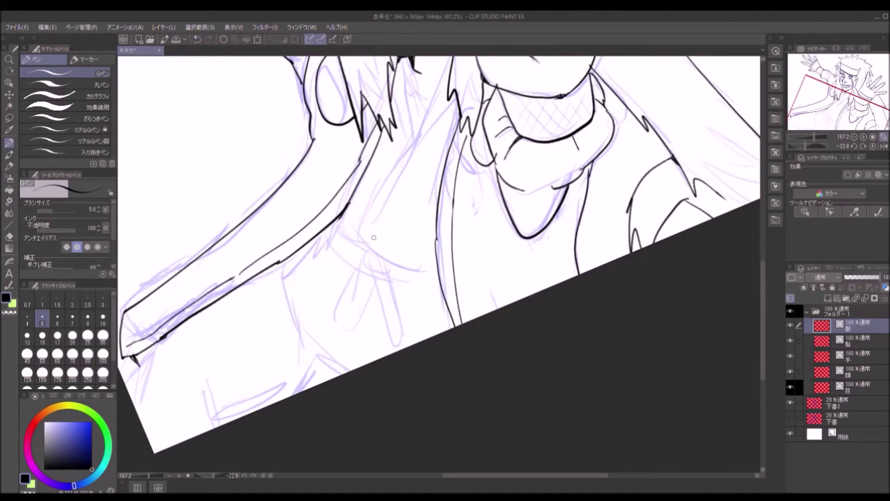
Ink the crossed lapel of the robe from the neck to the waist and the curved lower edge of the chest
drag(455, 56, 364, 241)
drag(409, 57, 414, 124)
mouse_move(336, 222)
mouse_down()
mouse_move(387, 264)
mouse_move(442, 285)
mouse_up()
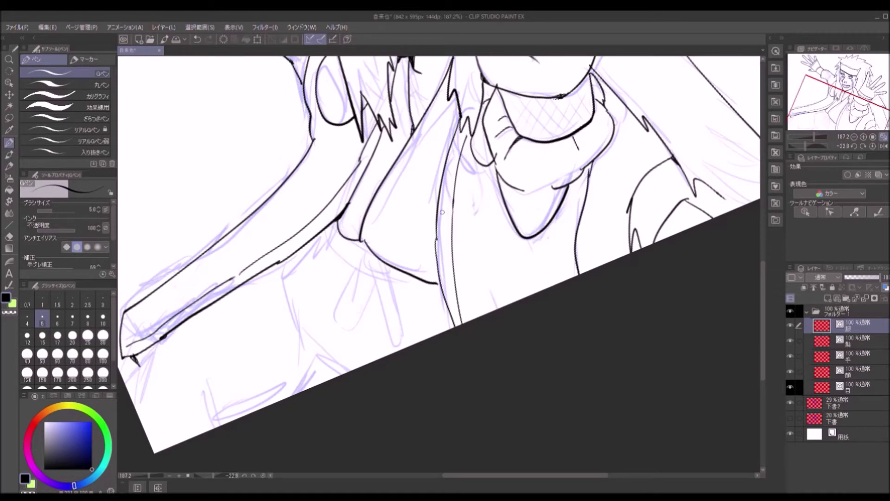
Ink the neck lines below the chin and the inner border line along the robe's lapel
scroll(417, 259, up, 3)
drag(394, 124, 397, 188)
drag(361, 280, 423, 192)
drag(446, 85, 428, 137)
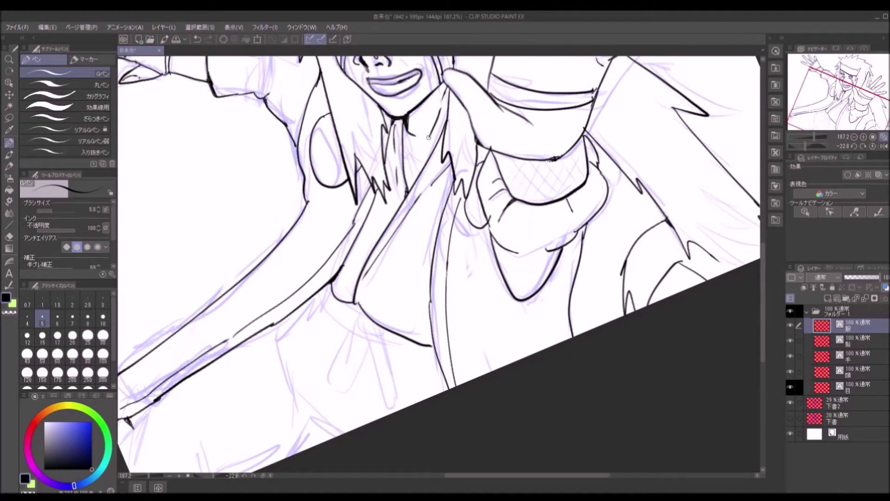
key(ctrl+z)
Ink the waist sash knot and the bow loops on both sides of it
drag(341, 304, 385, 331)
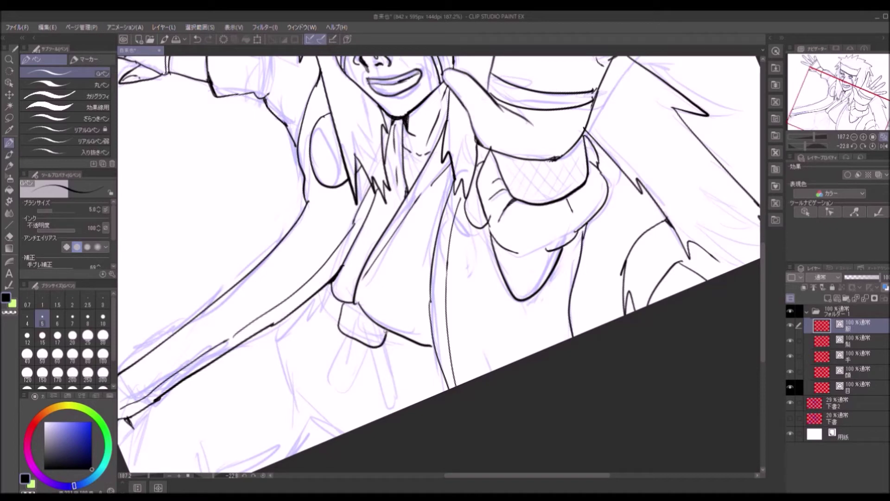
drag(343, 304, 313, 297)
drag(314, 297, 341, 332)
drag(317, 299, 346, 306)
mouse_move(392, 340)
mouse_down()
mouse_move(420, 364)
mouse_move(410, 357)
mouse_up()
Ink the sash's hanging ends and the robe's side edge and folds below the knot
drag(339, 330, 294, 403)
mouse_move(301, 435)
mouse_down()
mouse_move(343, 353)
mouse_move(358, 428)
mouse_up()
drag(383, 352, 393, 412)
drag(277, 320, 296, 397)
drag(315, 420, 374, 351)
key(ctrl+z)
drag(315, 411, 338, 388)
drag(355, 338, 333, 437)
drag(277, 455, 338, 403)
Add the remaining robe fold lines below the outstretched cloth and hide the 下書2 draft layer
key(e)
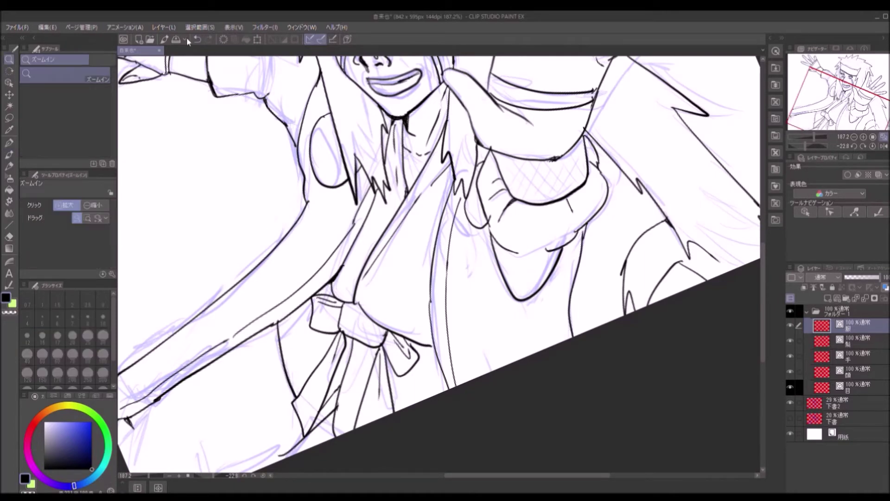
scroll(441, 264, down, 4)
scroll(440, 264, up, 1)
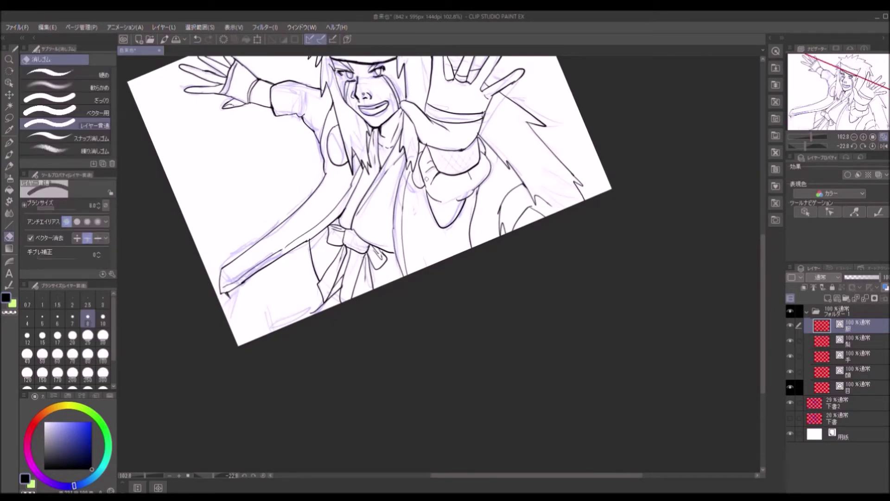
drag(517, 328, 618, 286)
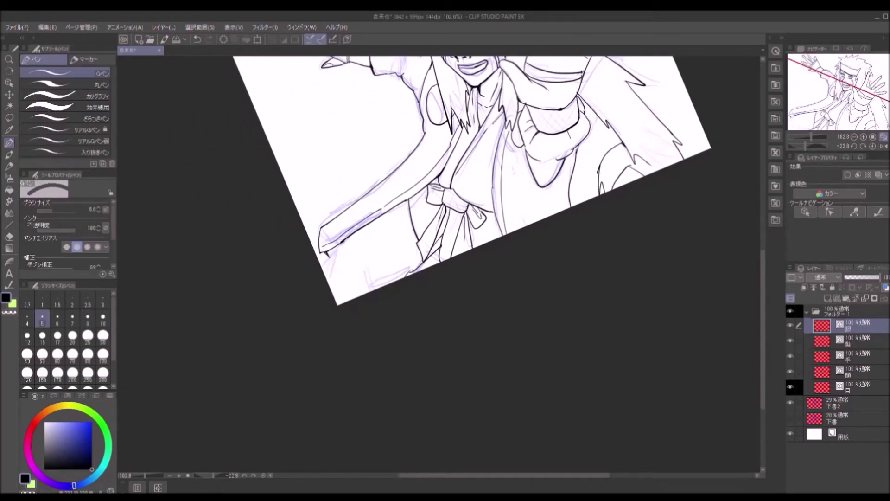
key(p)
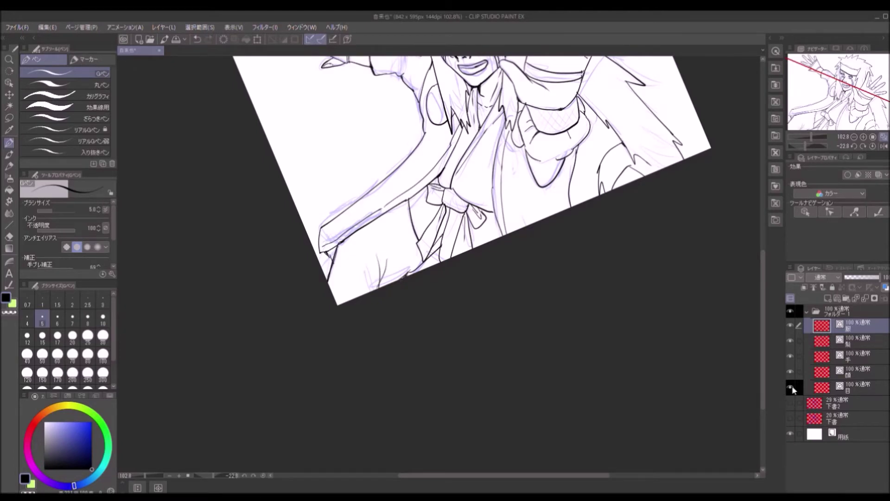
key(r)
mouse_move(510, 116)
mouse_down()
mouse_move(556, 139)
mouse_move(584, 186)
mouse_up()
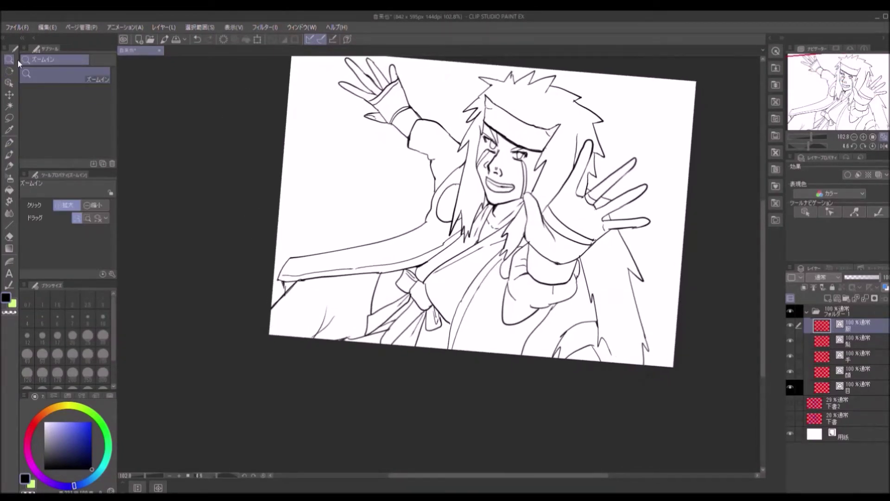
Add a cheek line and smile creases to the face on the 顔 layer
scroll(555, 174, up, 4)
ctrl+shift+click(472, 166)
key(p)
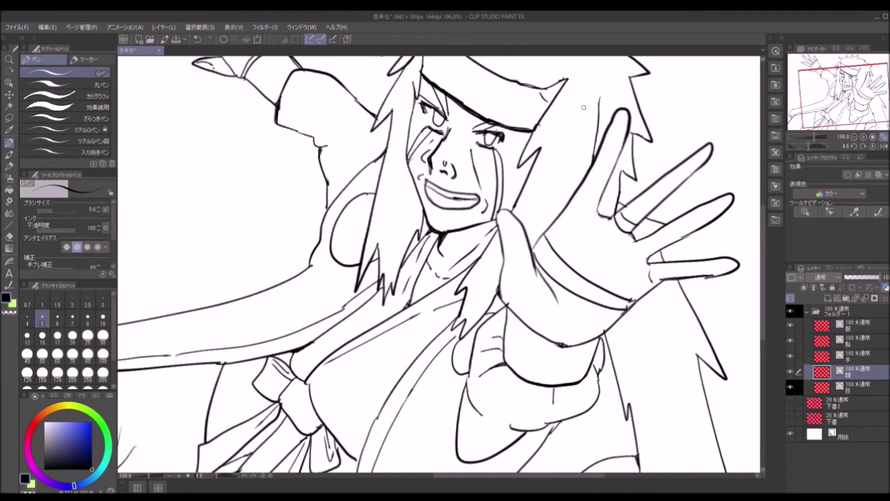
Close the outer end of the foreground hand's wristband and make the clothes layer active
drag(625, 309, 634, 300)
click(858, 325)
key(e)
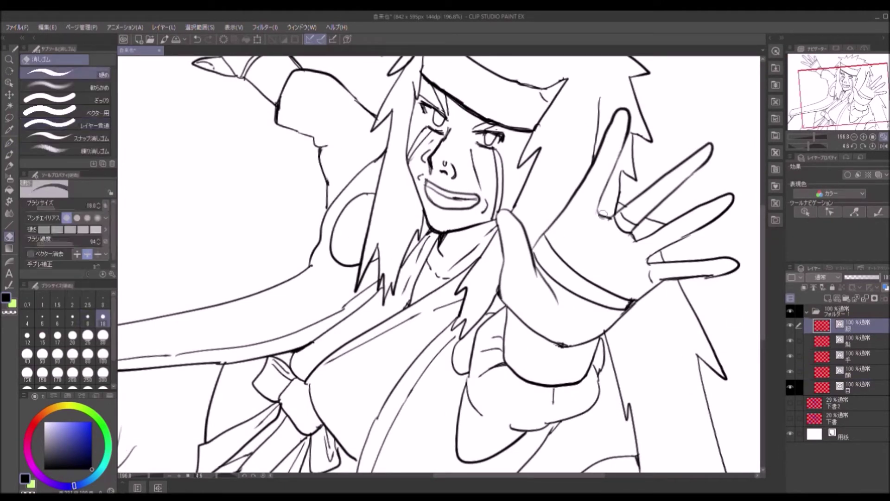
click(840, 357)
click(858, 325)
Fill the wrist guard beneath the foreground hand with crosshatched mesh lines
key(p)
mouse_move(509, 313)
mouse_down()
mouse_move(515, 361)
mouse_move(524, 366)
mouse_up()
drag(531, 331, 537, 366)
drag(556, 348, 559, 383)
drag(501, 327, 526, 348)
drag(503, 343, 540, 368)
drag(522, 345, 558, 379)
mouse_move(577, 347)
mouse_down()
mouse_move(540, 382)
mouse_move(557, 383)
mouse_up()
drag(575, 140, 594, 353)
Crosshatch the mesh guard on the raised wrist and add crease lines to the raised arm's sleeve
drag(264, 278, 258, 295)
drag(269, 275, 266, 299)
drag(277, 267, 270, 306)
drag(284, 260, 284, 302)
drag(296, 265, 291, 299)
mouse_move(303, 267)
mouse_down()
mouse_move(296, 284)
mouse_move(218, 208)
mouse_up()
drag(279, 219, 271, 230)
drag(288, 224, 264, 246)
mouse_move(300, 214)
mouse_down()
mouse_move(271, 238)
mouse_move(285, 231)
mouse_up()
drag(282, 243, 273, 253)
drag(316, 316, 354, 305)
drag(337, 312, 318, 322)
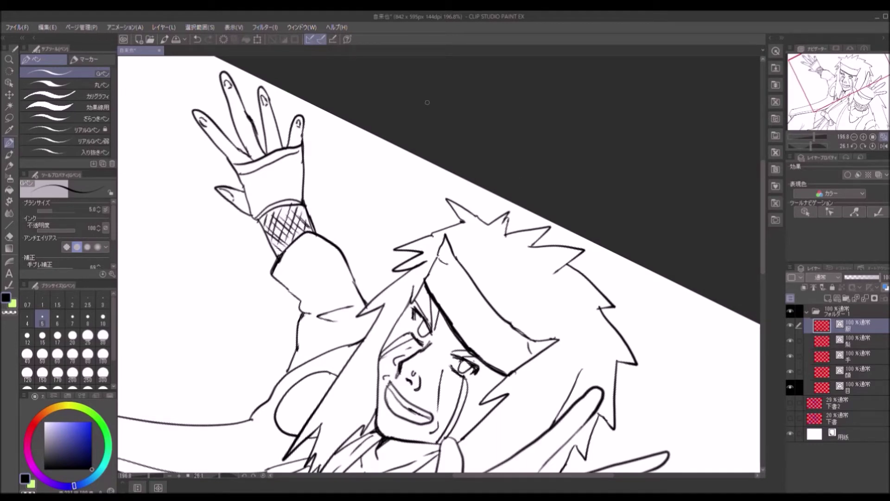
Bring the whole page into view and level it to check the line art
drag(463, 465, 329, 315)
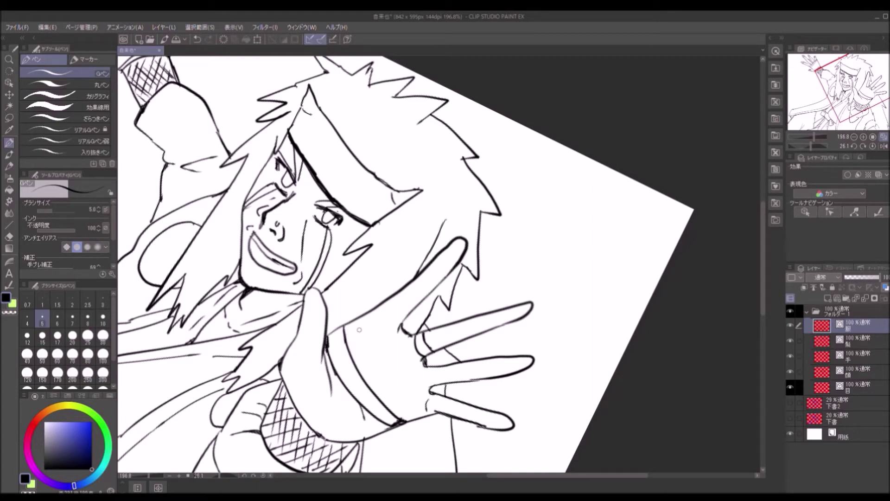
scroll(404, 271, down, 5)
scroll(415, 250, up, 2)
drag(516, 340, 594, 297)
click(879, 137)
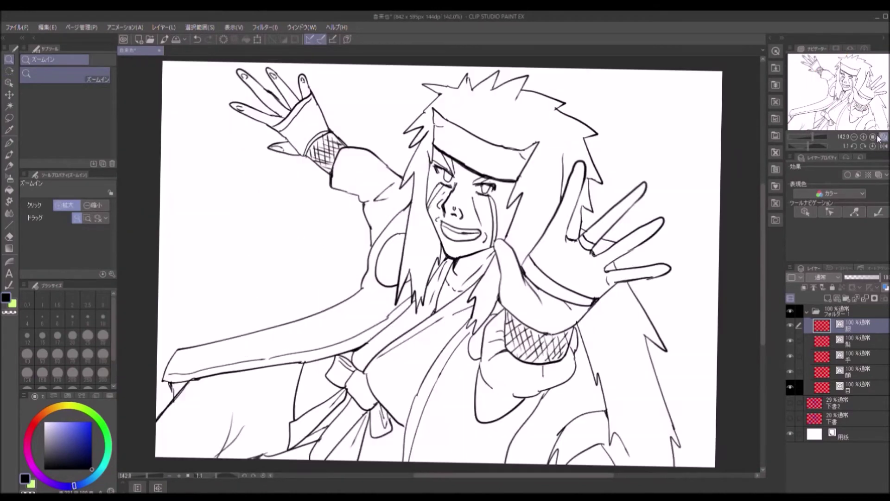
click(8, 71)
drag(417, 259, 464, 218)
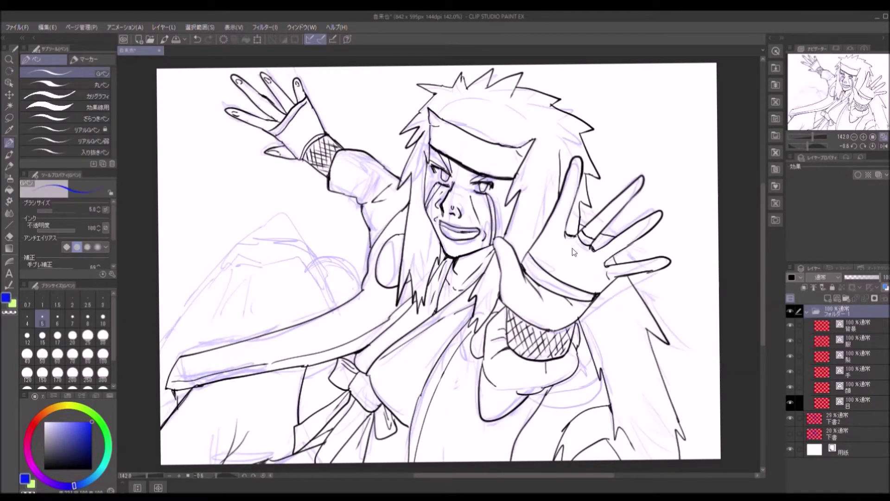
Ink the sleeve's hanging back edge below the foreground wrist on the clothes layer and erase the overlapping line
click(855, 341)
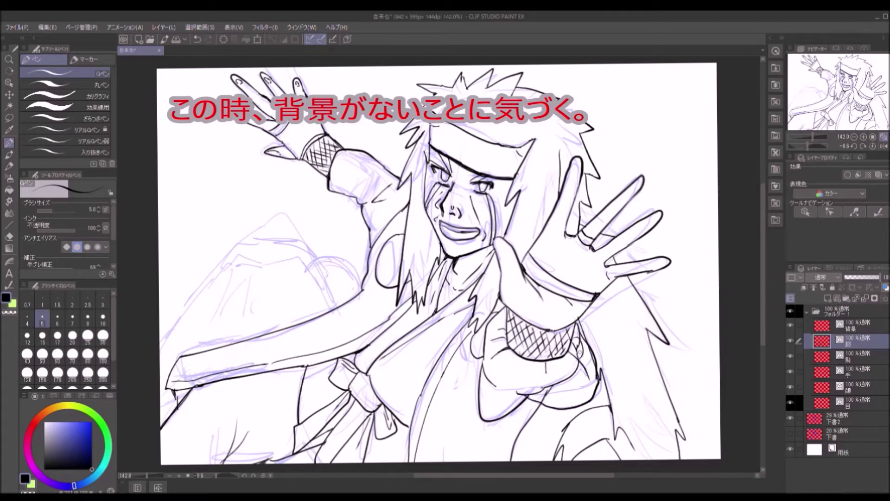
key(e)
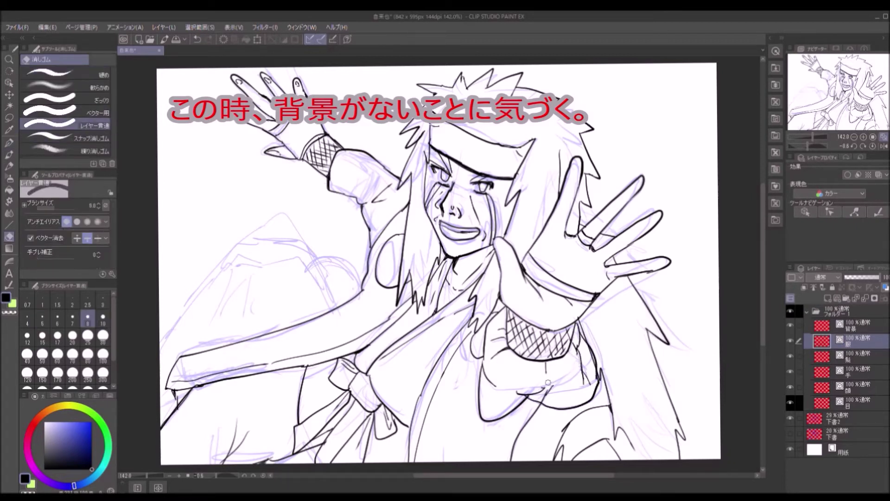
key(e)
Erase the hair line crossing the foreground sleeve on the 髪 layer and ink the edges linking the sleeve to the wrist
key(alt+bracketleft)
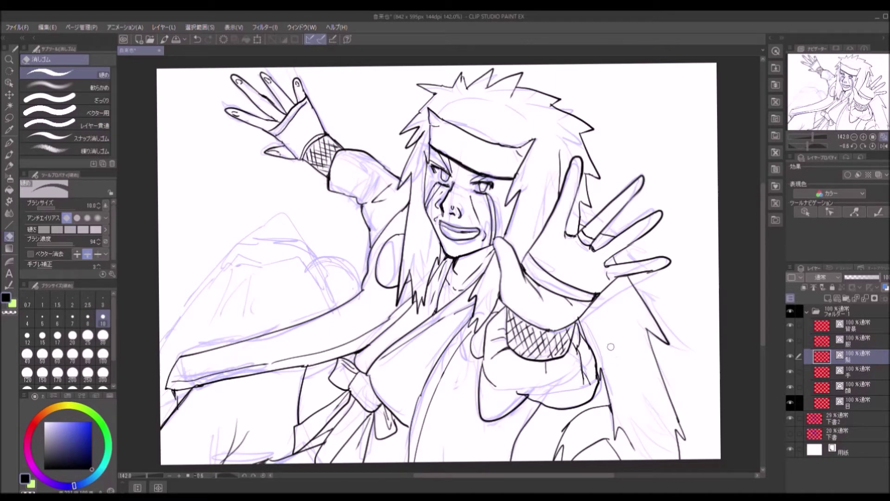
key(p)
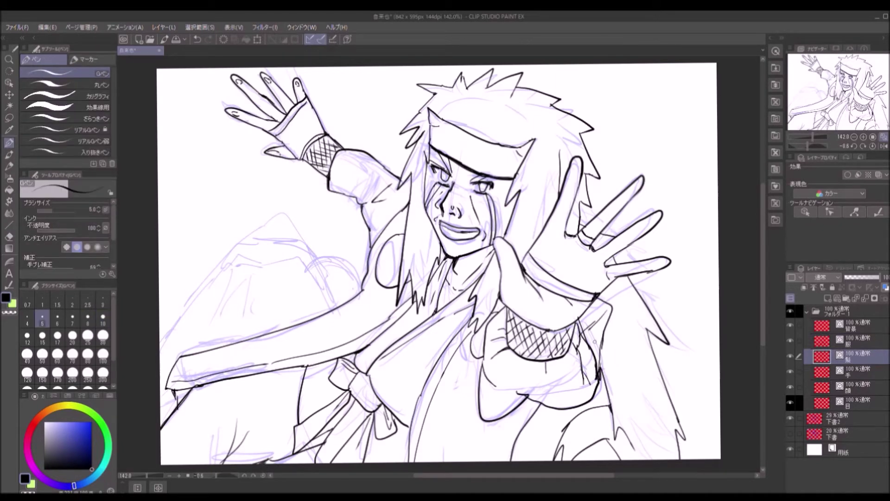
key(e)
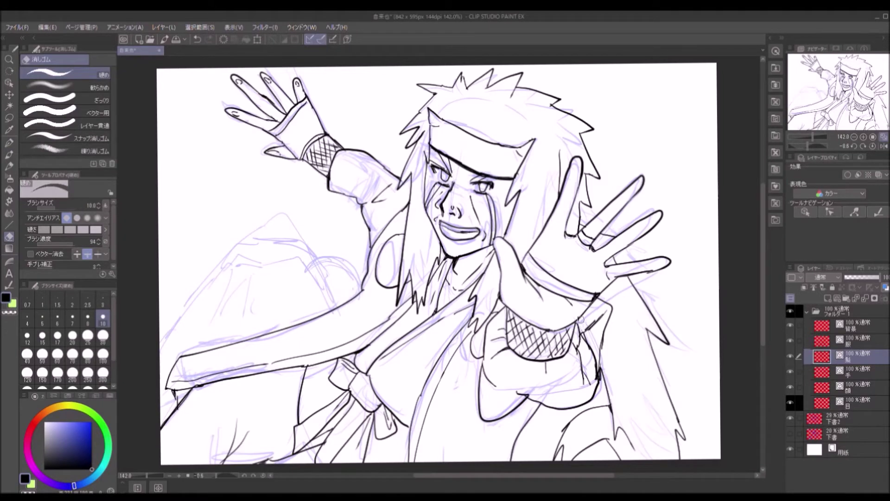
key(alt+bracketright)
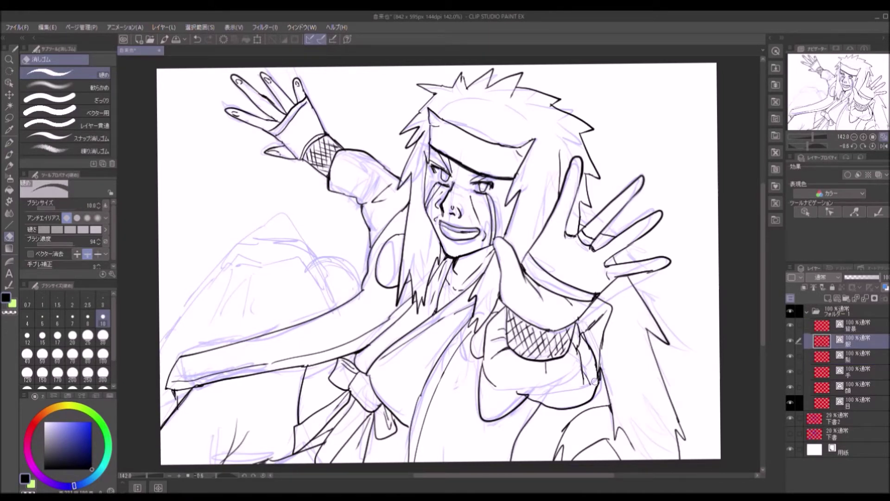
key(alt+bracketleft)
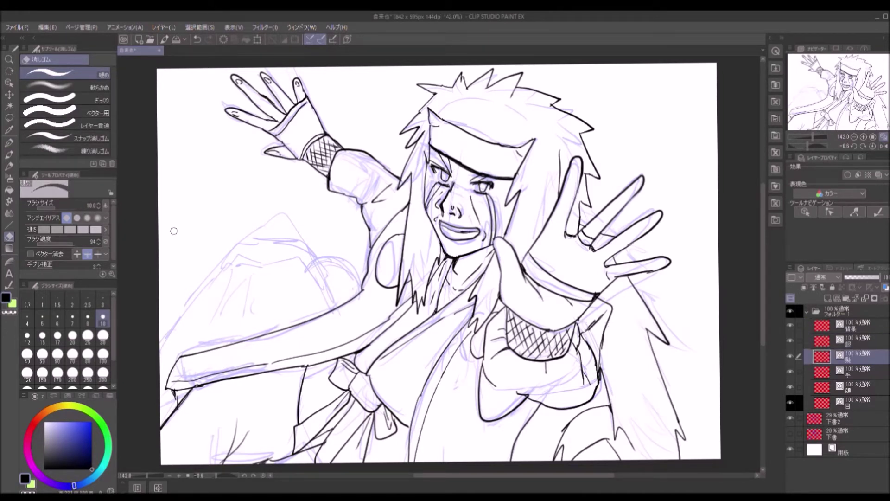
key(p)
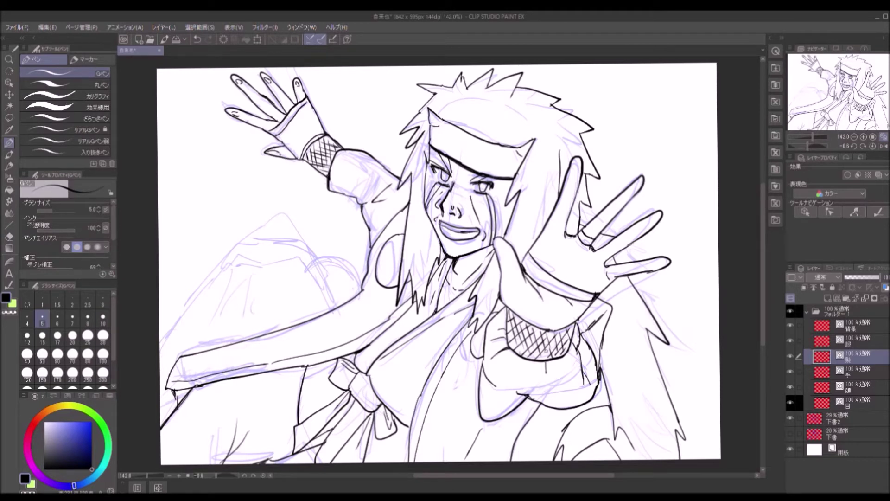
Ink the mountain's outline, slope lines and the round hill behind it on the 背景 layer, and hide the 下書2 draft
key(alt+bracketright)
key(alt+bracketright)
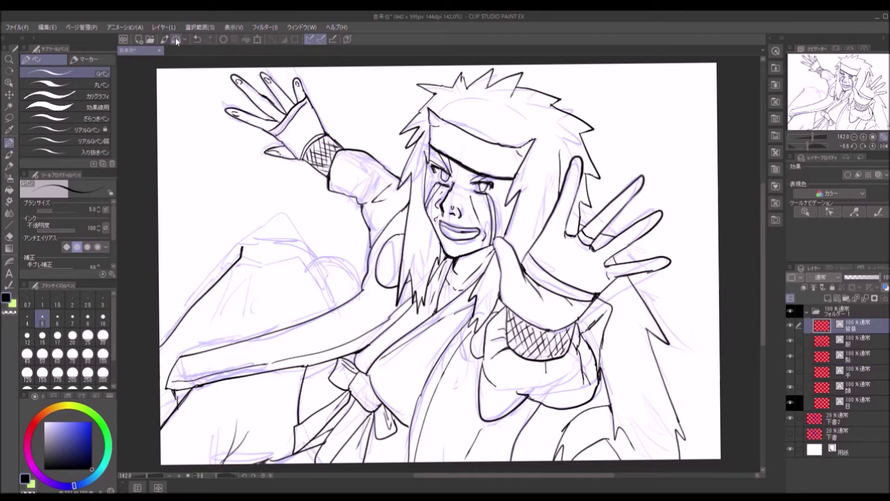
click(196, 39)
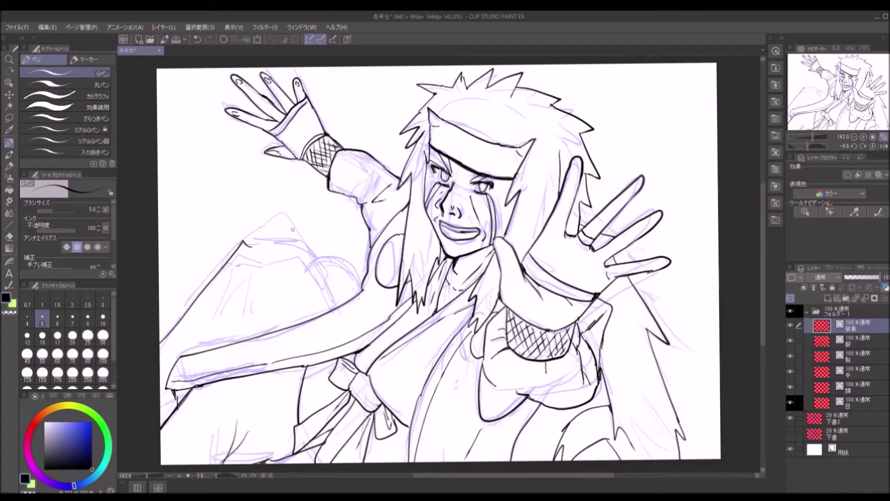
drag(232, 282, 194, 353)
drag(256, 262, 222, 316)
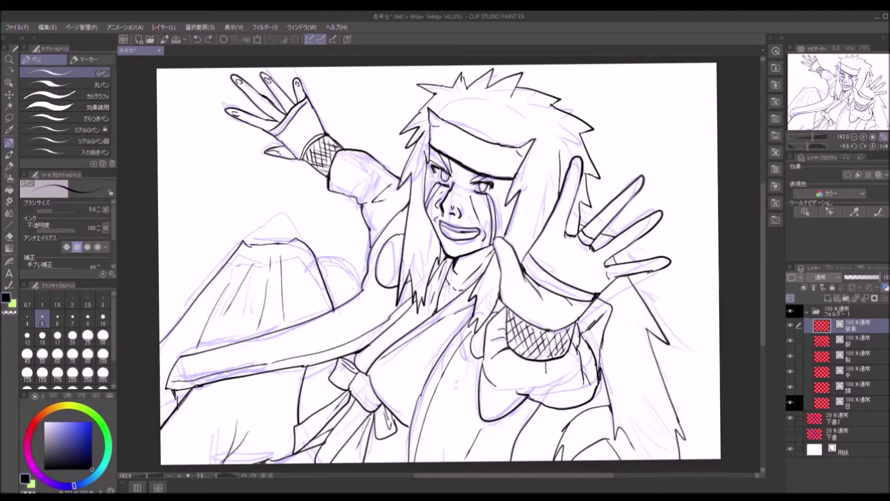
click(790, 418)
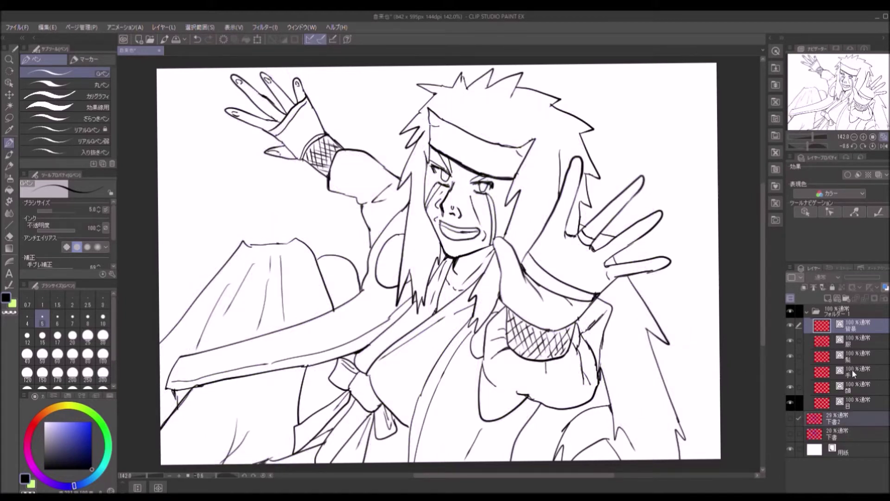
Redraw the foreground sleeve's lower edge as a deeper curve on the clothes layer, erasing the old edge and the overlapping 髪 lines
click(852, 342)
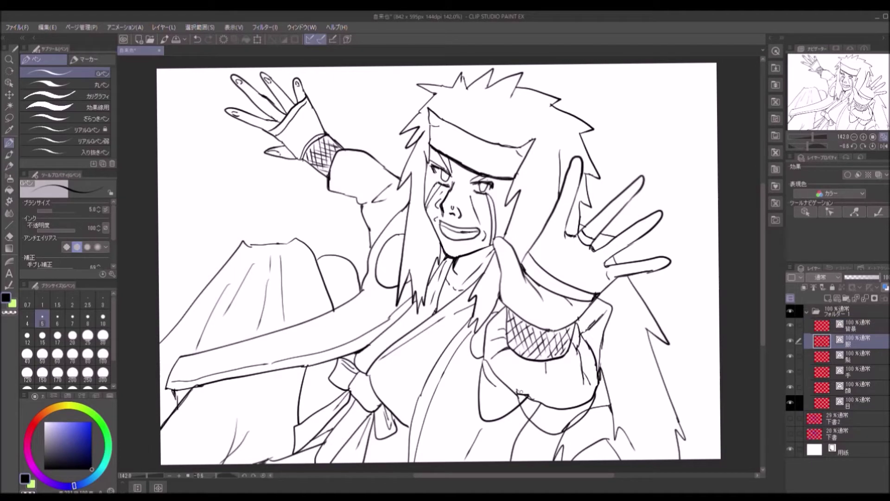
key(e)
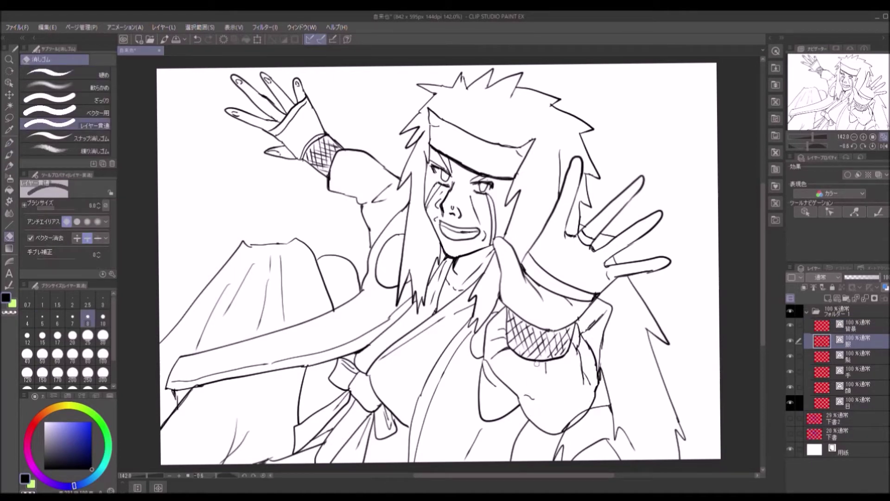
ctrl+shift+click(682, 316)
key(e)
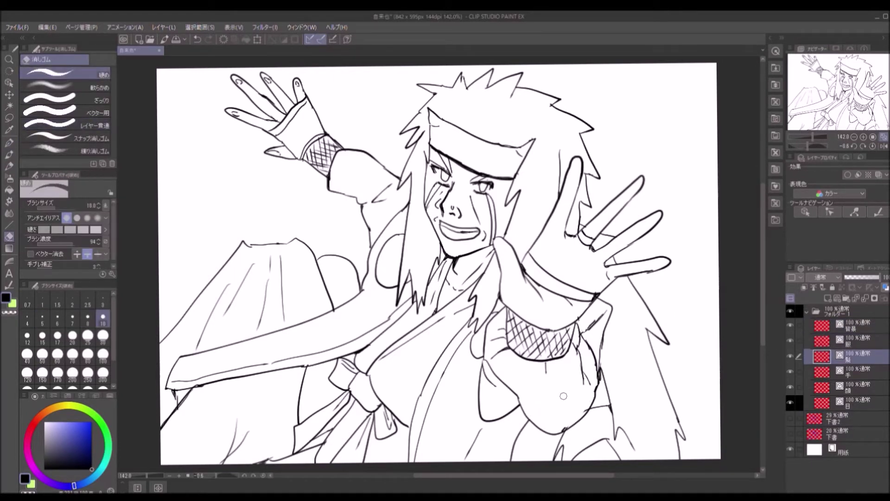
key(p)
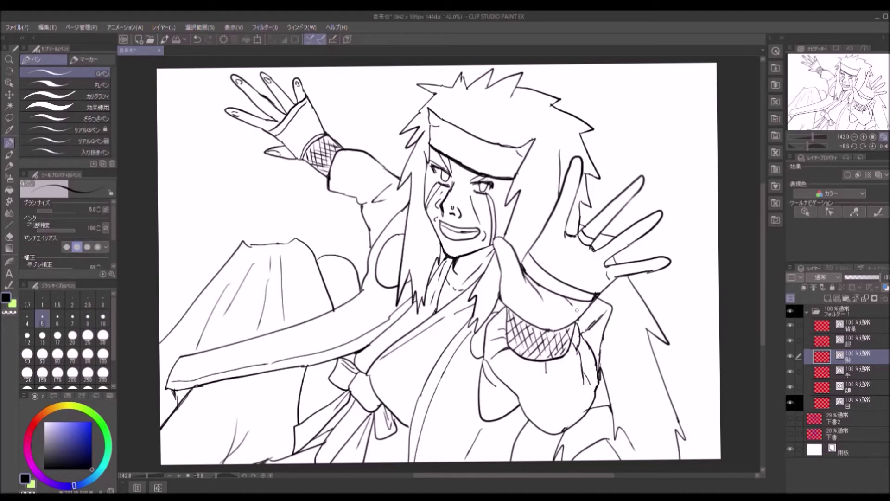
key(e)
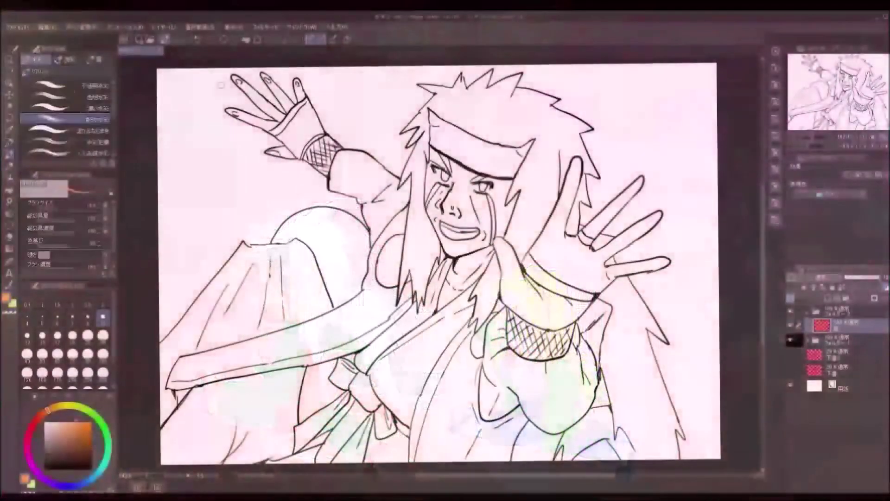
Paint an orange base color over the face, neck, foreground palm and raised hand on the 肌 layer
mouse_move(436, 157)
mouse_down()
mouse_move(458, 260)
mouse_move(494, 229)
mouse_move(505, 292)
mouse_move(630, 194)
mouse_move(659, 251)
mouse_up()
key(bracketleft)
key(bracketleft)
mouse_move(241, 93)
mouse_down()
mouse_move(281, 115)
mouse_move(278, 151)
mouse_move(320, 78)
mouse_up()
Add a clipped multiply layer above 肌 and brush soft shading over the foreground hand, raised hand and face with 滑らか水彩
key(ctrl+shift+n)
click(804, 287)
key(g)
click(469, 213)
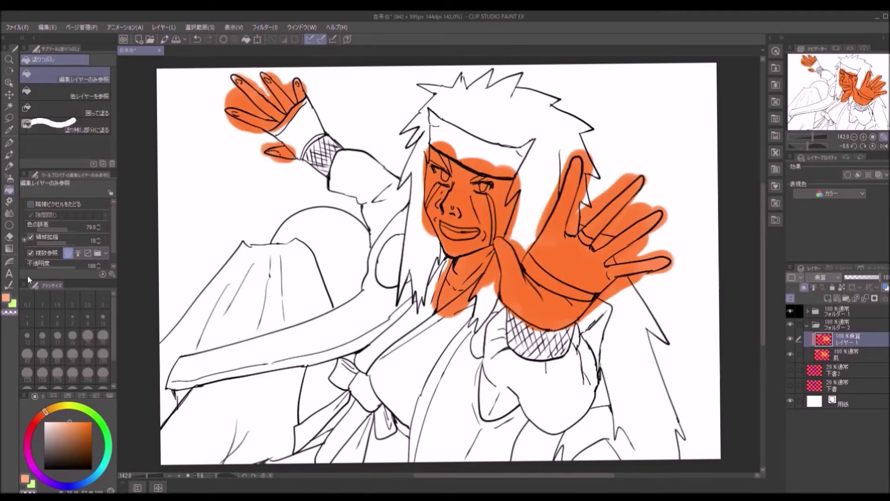
key(b)
drag(533, 301, 568, 209)
mouse_move(259, 81)
mouse_down()
mouse_move(234, 102)
mouse_move(229, 86)
mouse_up()
drag(431, 146, 444, 301)
Add a second clipped multiply layer and paint darker shadows on the neck, foreground hand and face with 不透明水彩, using size 20 for the face
key(ctrl+shift+n)
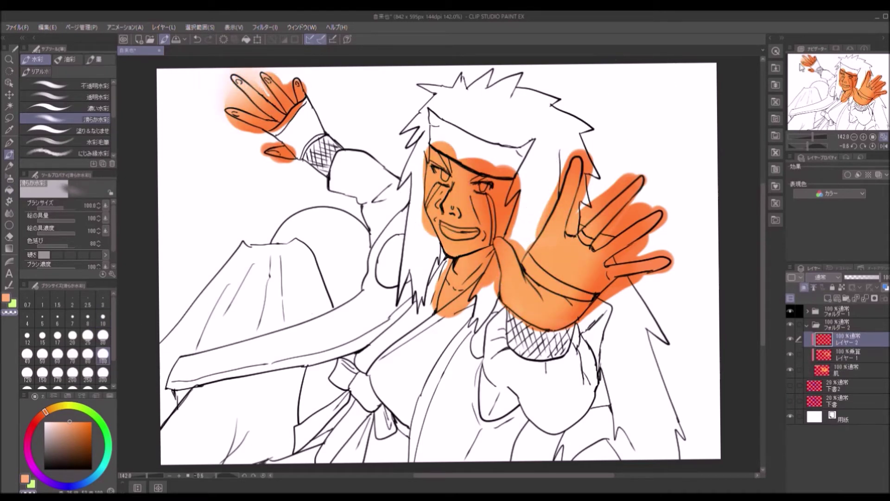
click(65, 97)
click(65, 86)
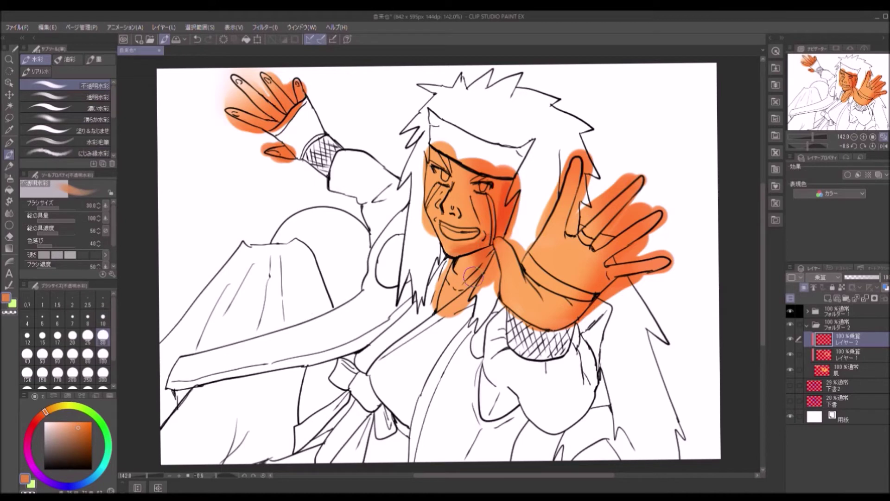
drag(445, 259, 463, 311)
drag(598, 222, 640, 265)
drag(561, 319, 649, 218)
drag(524, 324, 611, 220)
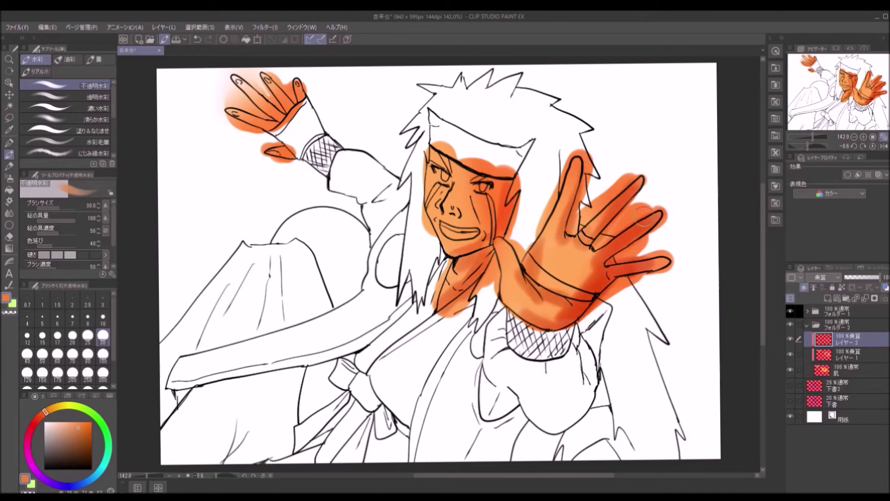
click(73, 334)
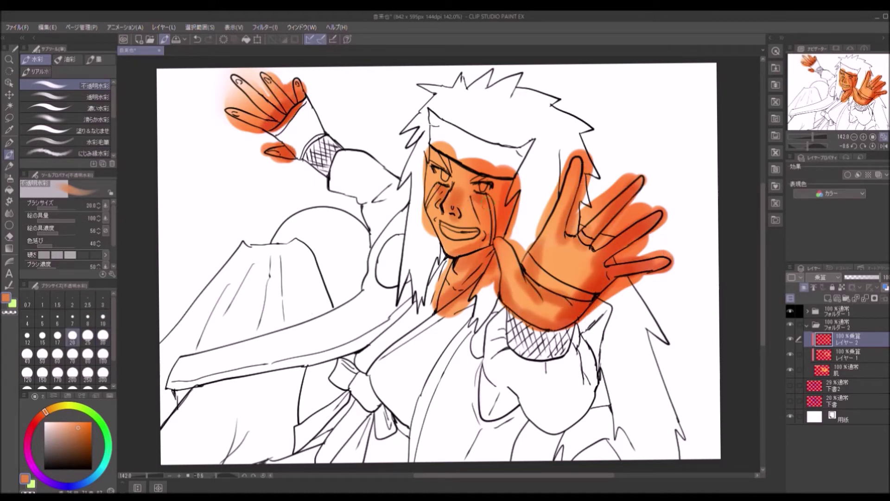
mouse_move(503, 206)
mouse_down()
mouse_move(484, 176)
mouse_move(433, 152)
mouse_up()
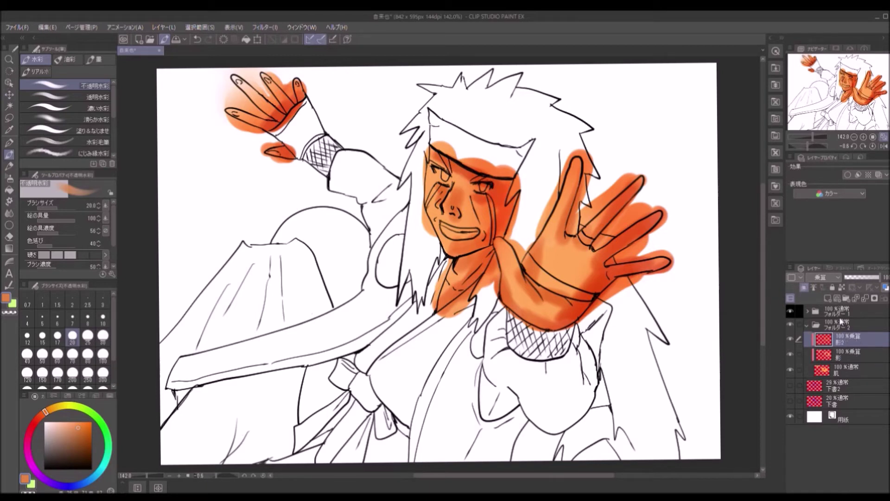
Create a 髪 color layer above the skin shadow layers and fill the side locks and crown of the hair with gray
key(ctrl+shift+n)
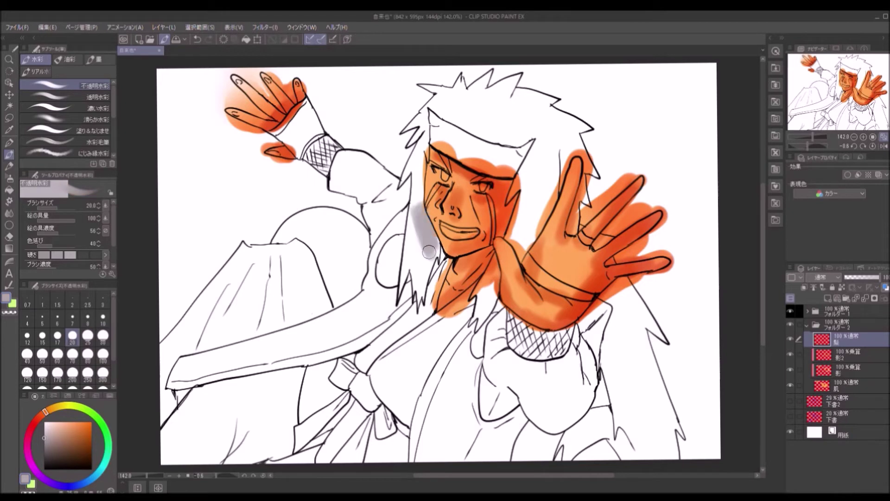
key(e)
key(g)
click(415, 172)
click(420, 260)
click(508, 98)
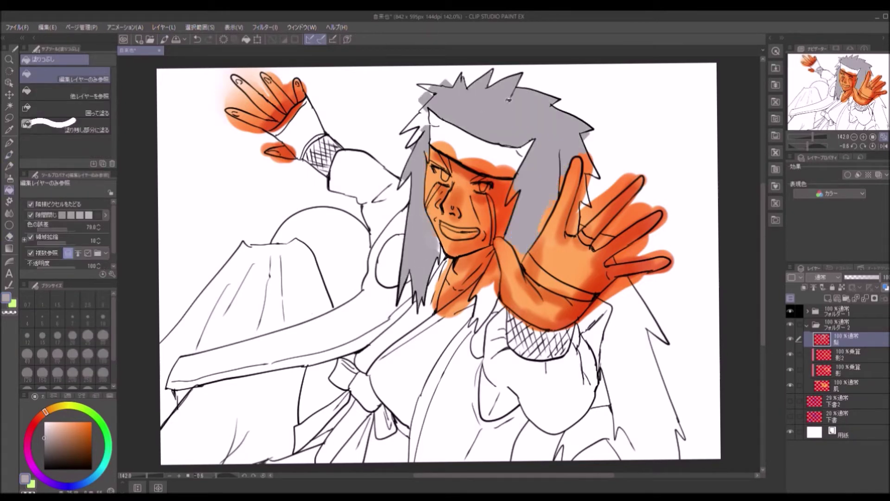
Brush gray into the unfilled hair beside the foreground hand's raised index finger with 不透明水彩
key(b)
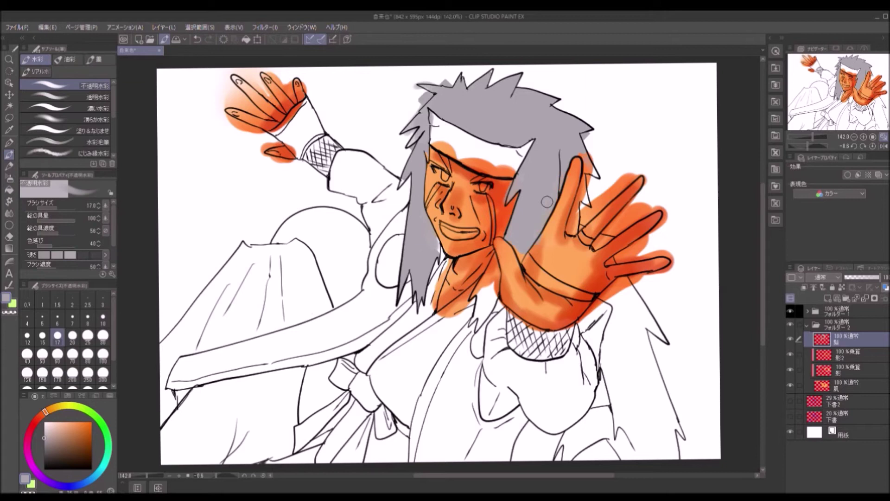
drag(581, 191, 589, 166)
key(e)
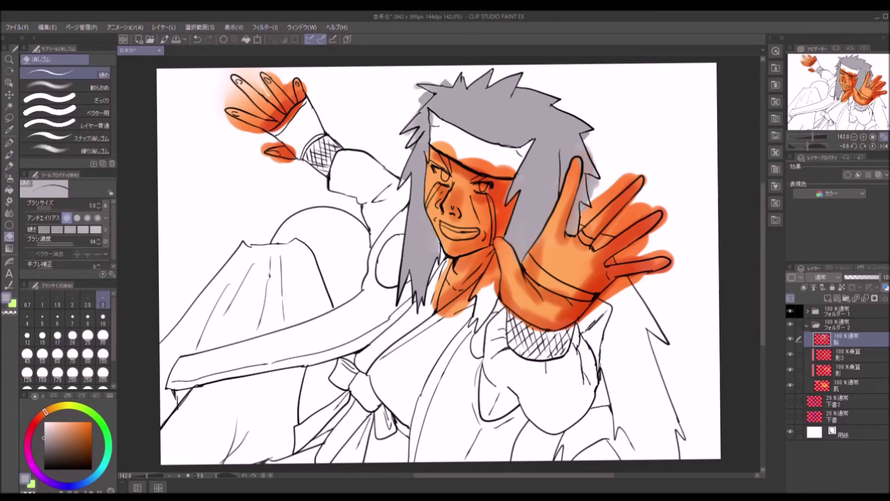
Paint gray hair below the little finger and fill the long hair hanging behind the foreground sleeve
key(b)
drag(613, 300, 627, 280)
key(e)
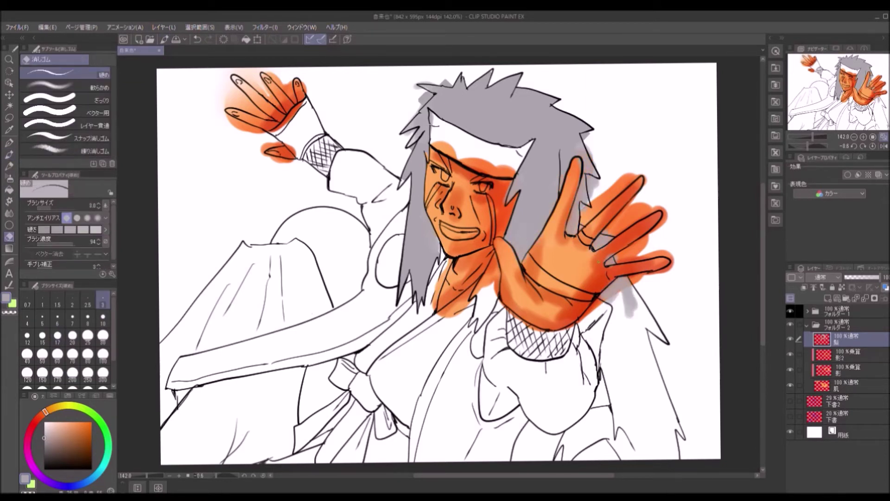
key(g)
click(642, 371)
click(603, 441)
key(e)
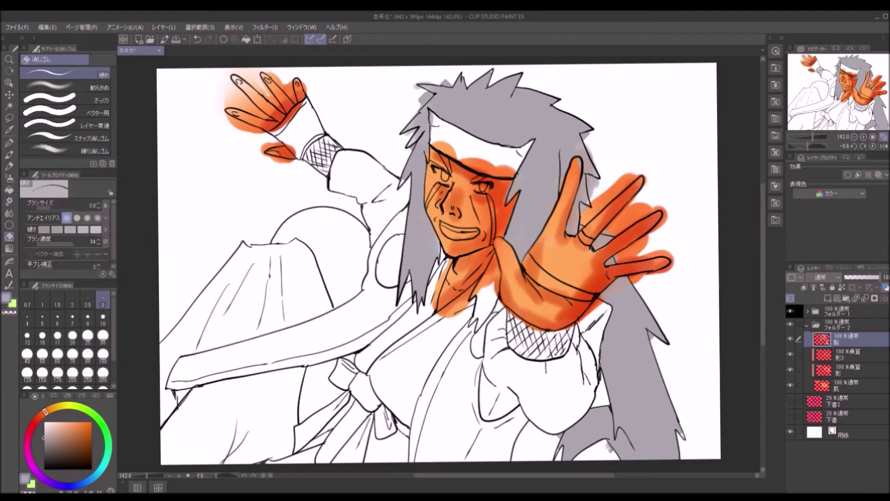
Touch up the gray hair around the foreground fingers and sleeve on the 髪 layer
drag(567, 410, 646, 248)
mouse_move(655, 312)
mouse_down()
mouse_move(656, 112)
mouse_move(675, 292)
mouse_move(594, 235)
mouse_up()
key(p)
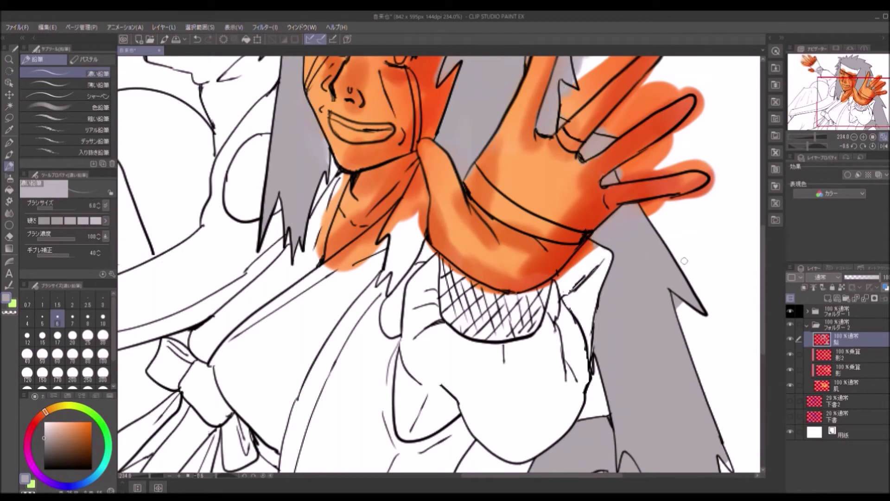
scroll(668, 285, down, 2)
mouse_move(523, 175)
mouse_down()
mouse_move(395, 166)
mouse_move(442, 139)
mouse_up()
key(b)
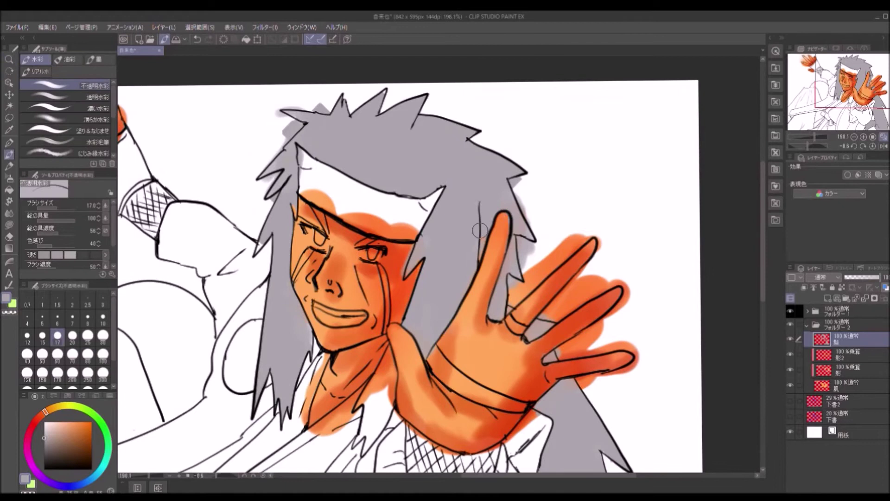
Add a clipped 白髪 layer above 髪 and brush white streaks along the hair locks on both sides of the face
key(ctrl+shift+n)
click(846, 354)
key(alt+bracketright)
alt+click(262, 240)
mouse_move(292, 176)
mouse_down()
mouse_move(259, 353)
mouse_move(297, 301)
mouse_move(278, 153)
mouse_up()
drag(259, 208, 297, 158)
drag(417, 278, 366, 218)
drag(366, 163, 367, 255)
mouse_move(399, 111)
mouse_down()
mouse_move(422, 199)
mouse_move(375, 260)
mouse_up()
key(alt+bracketleft)
drag(324, 65, 332, 171)
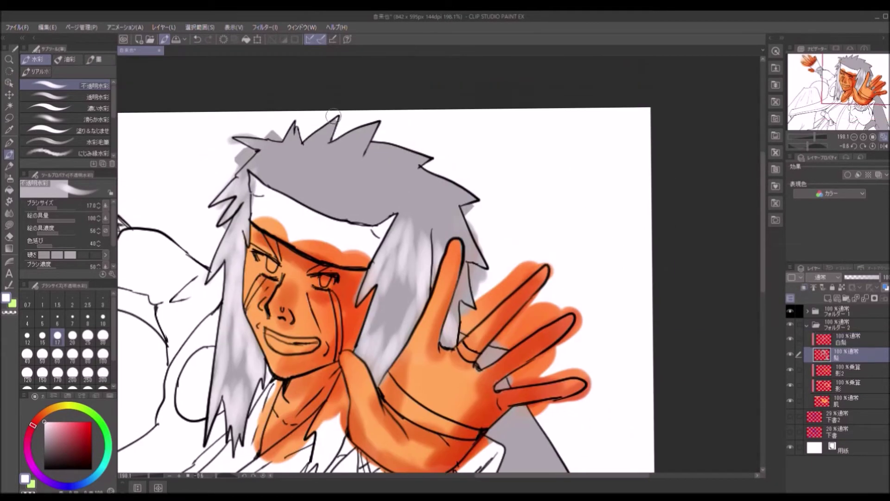
Brush white strands over the crown and the hair above the headband on the 白髪 layer
key(alt+bracketright)
key(p)
mouse_move(409, 230)
mouse_down()
mouse_move(464, 301)
mouse_move(428, 235)
mouse_move(352, 278)
mouse_up()
click(9, 154)
drag(320, 148, 324, 232)
drag(324, 176, 357, 218)
mouse_move(353, 278)
mouse_down()
mouse_move(397, 254)
mouse_move(398, 278)
mouse_up()
mouse_move(394, 250)
mouse_down()
mouse_move(387, 294)
mouse_move(417, 259)
mouse_move(459, 297)
mouse_up()
drag(367, 250, 417, 255)
mouse_move(482, 195)
mouse_down()
mouse_move(457, 221)
mouse_move(361, 260)
mouse_up()
drag(385, 213, 366, 274)
drag(537, 217, 540, 348)
Streak the long hair behind the foreground hand and sleeve with white, and bring the whole page into view
drag(601, 301, 602, 325)
drag(524, 204, 549, 253)
mouse_move(528, 329)
mouse_down()
mouse_move(523, 335)
mouse_move(304, 162)
mouse_up()
drag(463, 237, 477, 319)
drag(469, 329, 519, 385)
mouse_move(491, 301)
mouse_down()
mouse_move(516, 268)
mouse_move(575, 436)
mouse_up()
mouse_move(519, 278)
mouse_down()
mouse_move(478, 324)
mouse_move(482, 225)
mouse_up()
mouse_move(510, 315)
mouse_down()
mouse_move(483, 332)
mouse_move(556, 311)
mouse_up()
drag(475, 172, 475, 241)
scroll(482, 232, down, 4)
drag(482, 185, 481, 46)
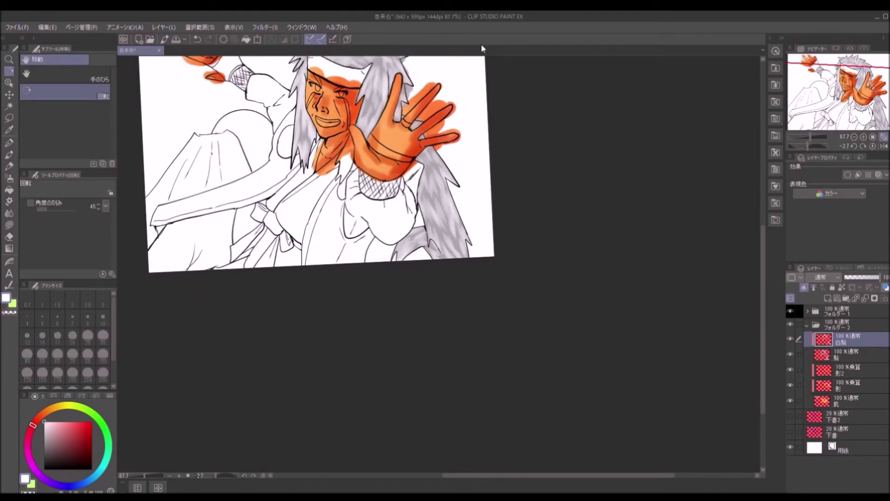
drag(512, 208, 560, 333)
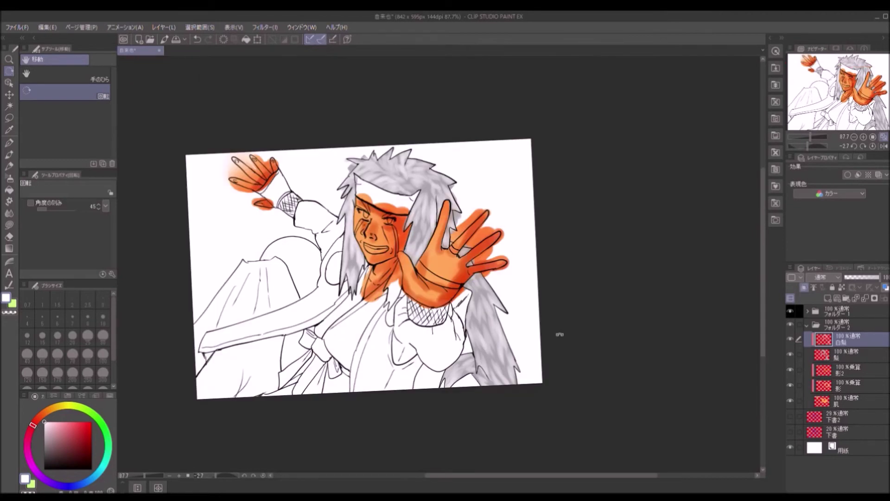
Add a clipped multiply layer named 影 above 白髪 and paint gray-purple shadows on the lower hair and inner locks
key(ctrl+shift+n)
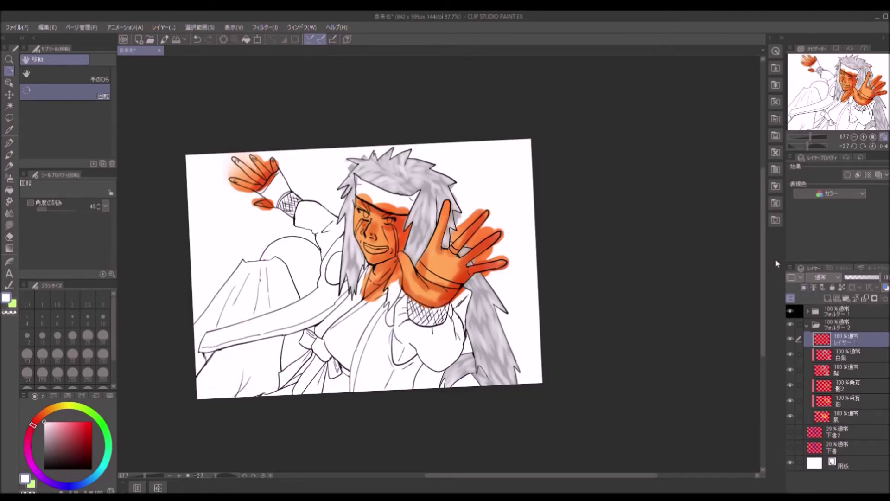
ctrl+click(754, 247)
key(b)
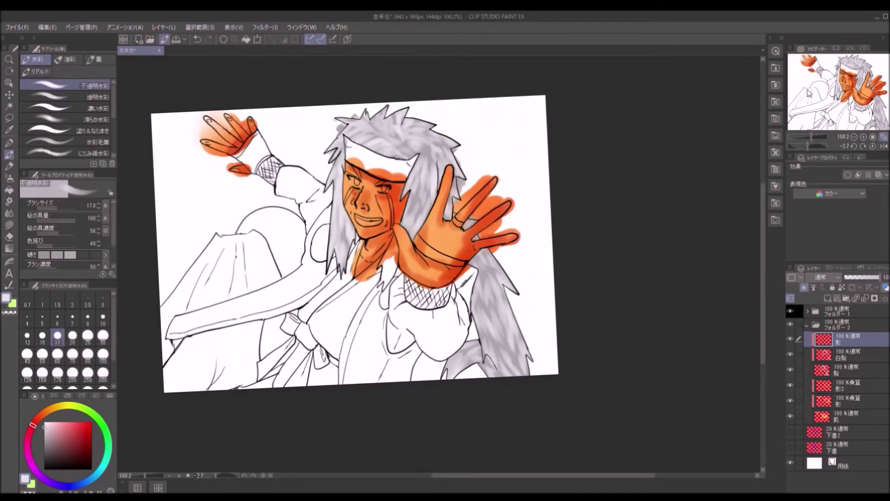
alt+click(464, 362)
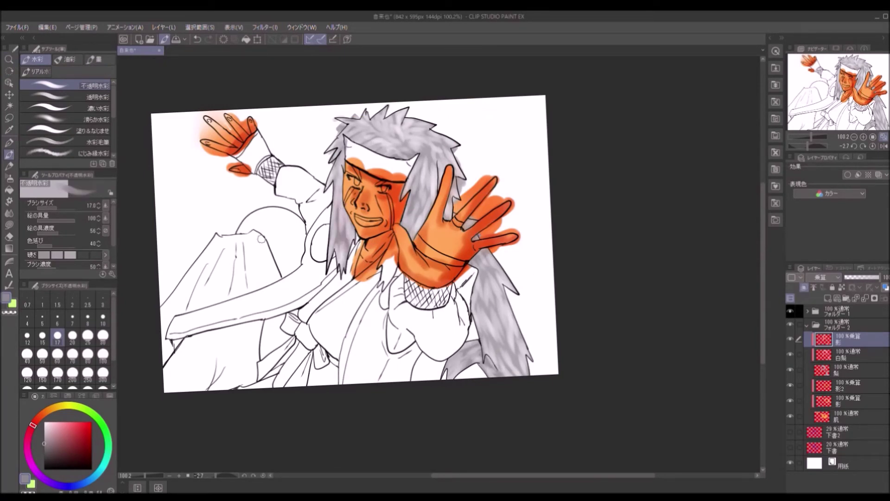
drag(448, 369, 476, 349)
drag(493, 383, 518, 345)
drag(526, 376, 517, 334)
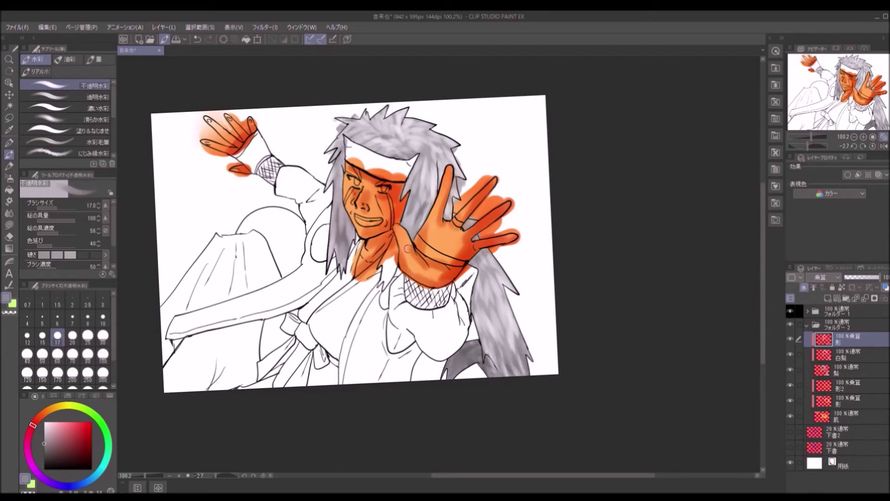
Lower the hair 影 layer's opacity to 54% and the skin 影 layer's to 45%, and reduce the 肌 layer's opacity
mouse_move(877, 277)
mouse_down()
mouse_move(858, 284)
mouse_move(860, 275)
mouse_move(874, 277)
mouse_up()
click(847, 400)
click(847, 416)
Fill the uncolored hair lock between the neck and foreground sleeve with gray on the 髪 layer, and streak it white on 白髪
click(843, 371)
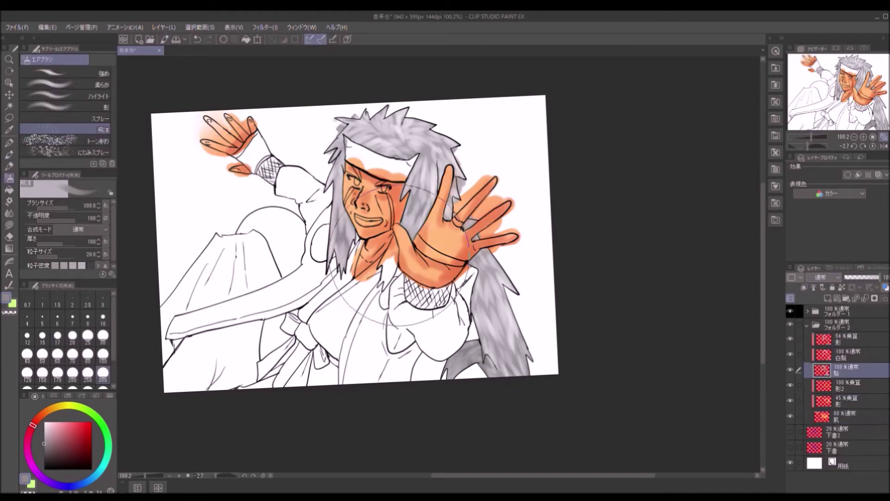
scroll(417, 266, up, 5)
key(u)
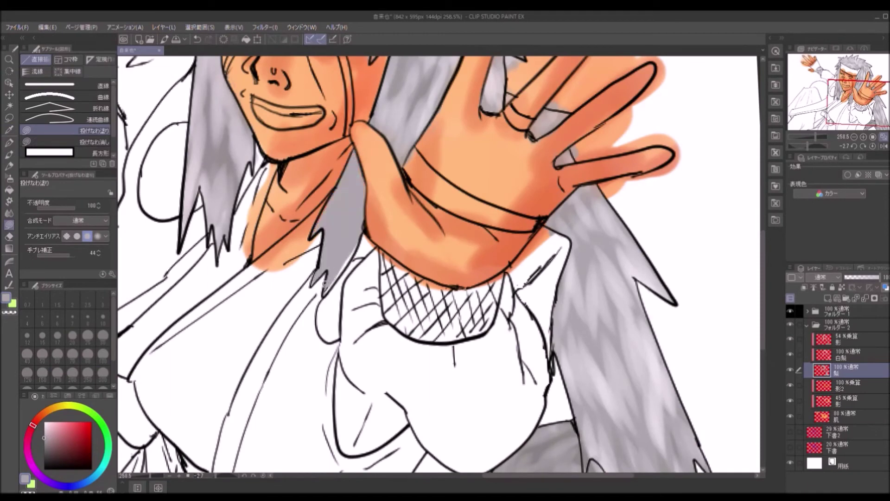
click(846, 355)
key(ctrl+minus)
Add a new layer at the top of フォルダー2, and a clipped 髪2 layer above 髪 for a light lavender-gray fill
click(847, 338)
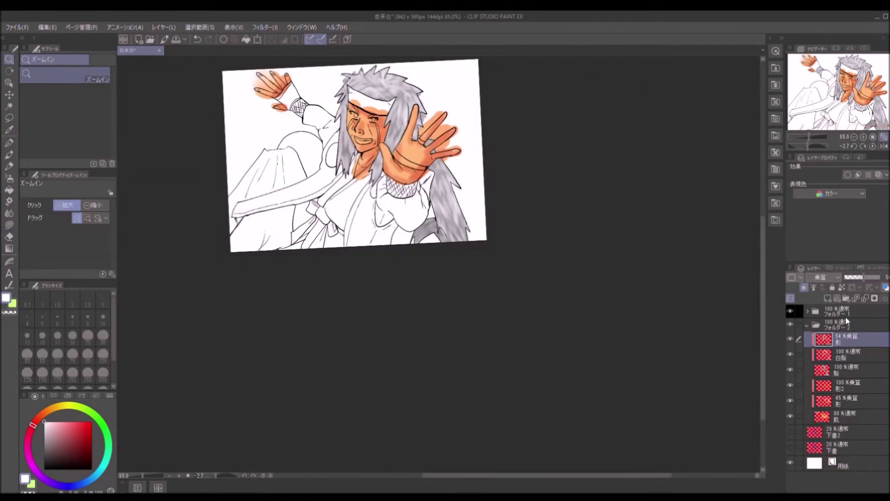
click(828, 298)
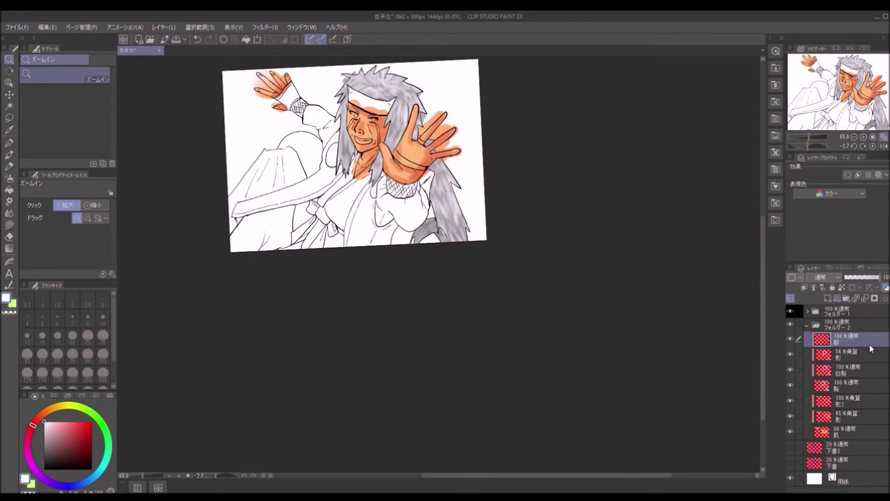
click(835, 385)
key(ctrl+shift+n)
key(g)
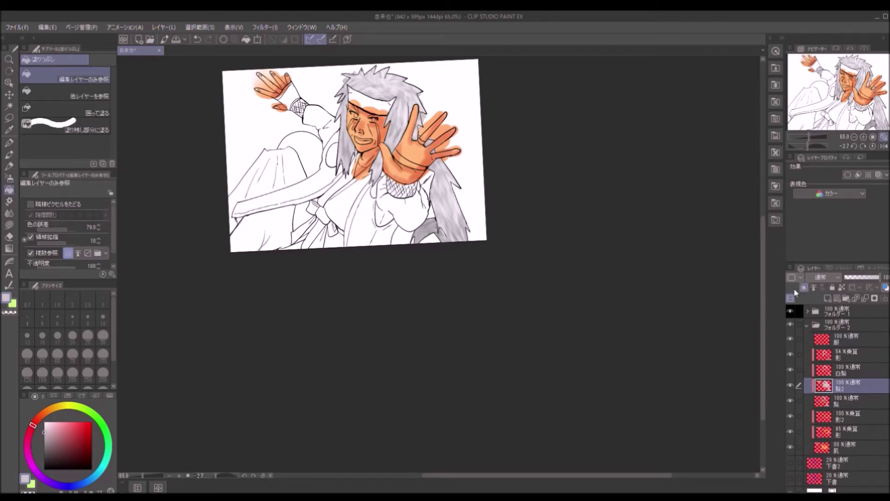
Fill the foreground sleeve with gray-green on the 服 layer, limiting the fill to connected pixels with gap closing
click(847, 338)
scroll(392, 208, up, 3)
click(31, 215)
click(91, 411)
click(392, 208)
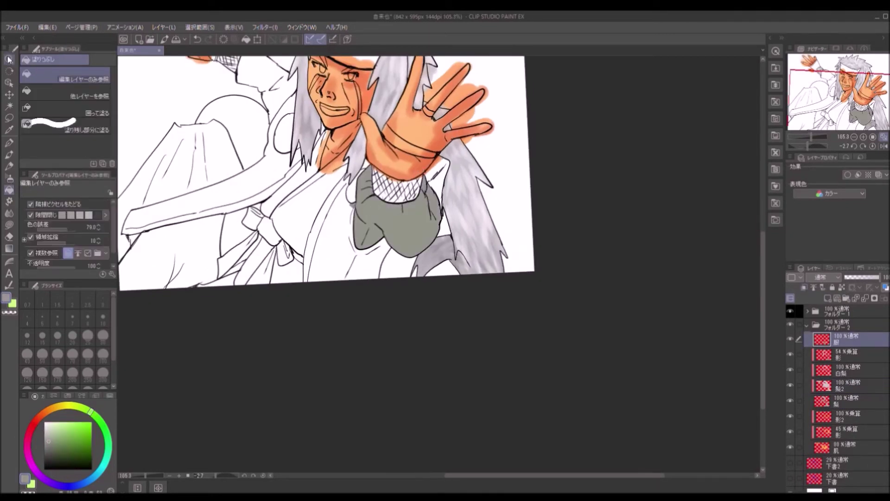
Color the robe's chest and the collar beside the neck gray-green with lasso fill, keeping the color inside the line art
scroll(368, 193, up, 5)
click(9, 225)
mouse_move(306, 106)
mouse_down()
mouse_move(241, 269)
mouse_move(301, 139)
mouse_up()
key(ctrl+z)
key(e)
scroll(353, 135, up, 3)
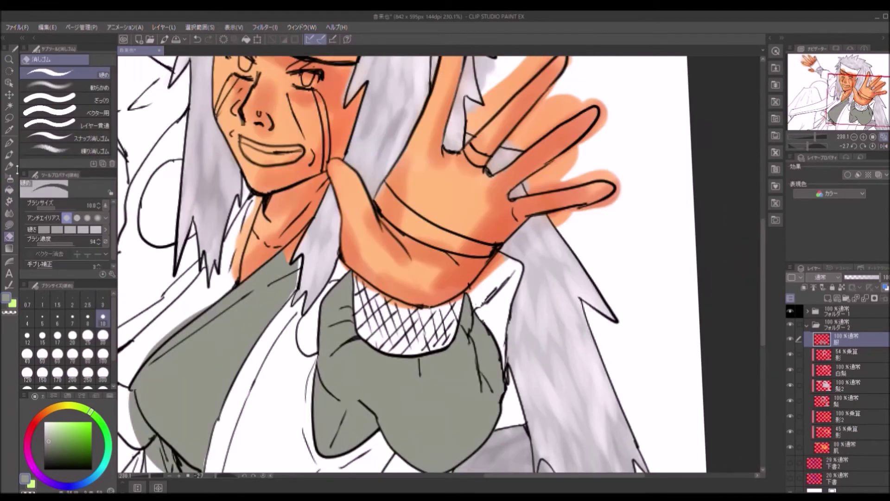
key(u)
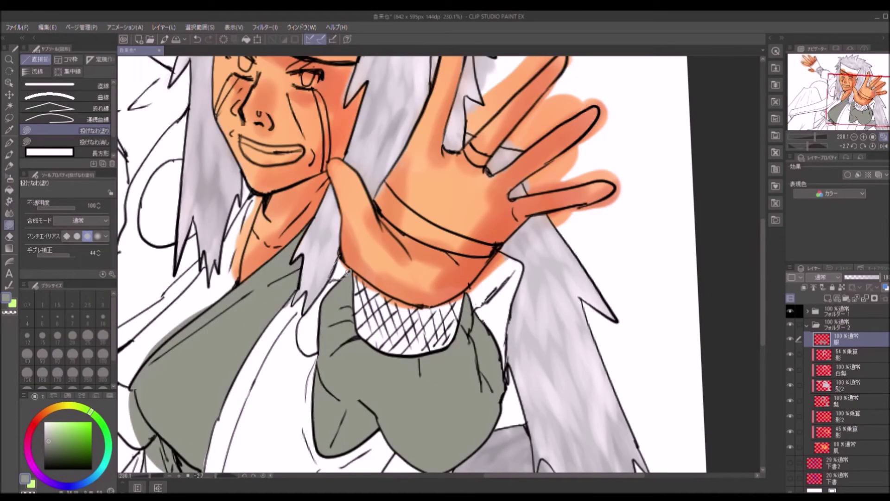
mouse_move(213, 257)
mouse_down()
mouse_move(343, 188)
mouse_move(337, 206)
mouse_up()
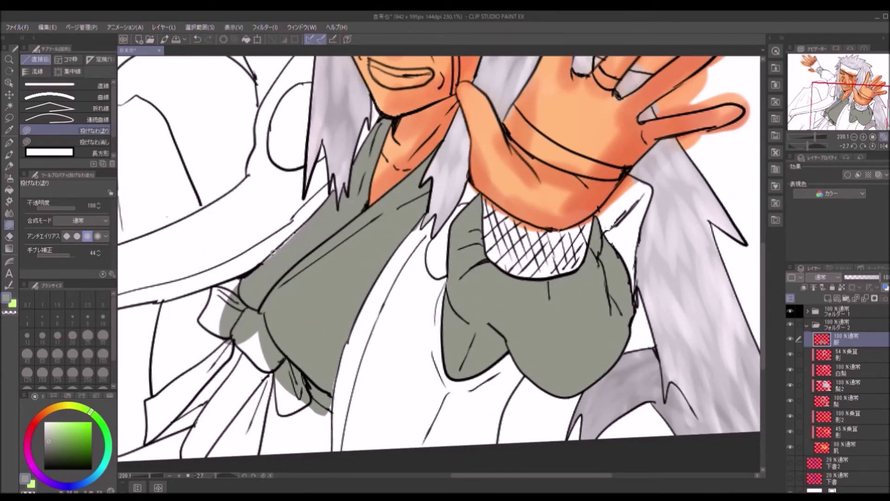
Color the sash bow, the lower robe and the sleeve area beneath the long vest edge gray-green
drag(365, 325, 480, 236)
drag(440, 350, 440, 357)
drag(438, 280, 443, 312)
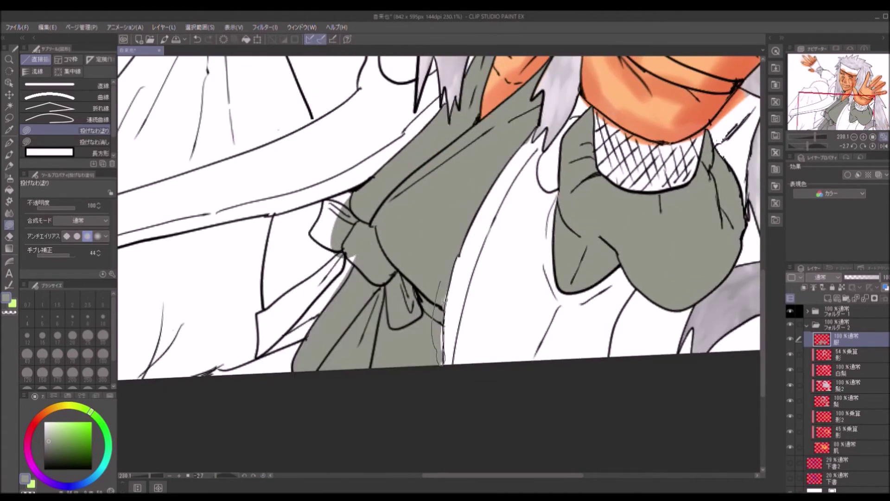
mouse_move(352, 199)
mouse_down()
mouse_move(325, 208)
mouse_move(415, 174)
mouse_up()
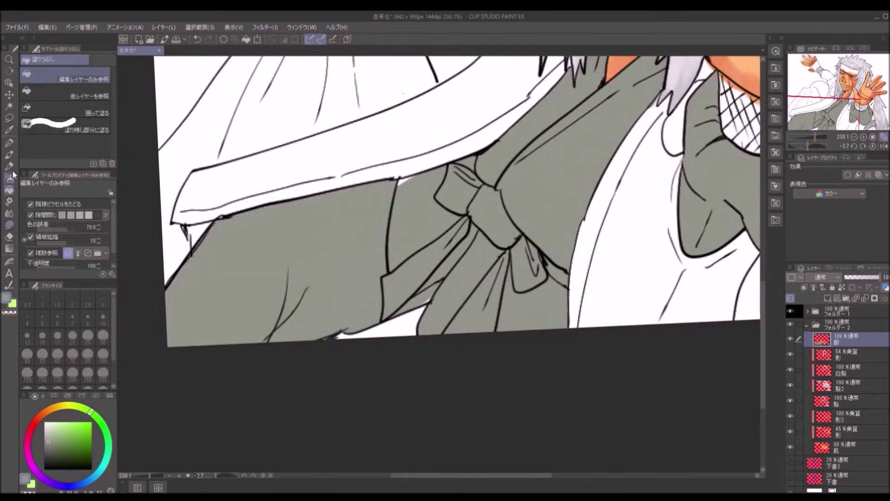
Color the raised arm's sleeve gray-green from the mesh cuff to the shoulder
scroll(440, 264, down, 3)
scroll(440, 264, up, 4)
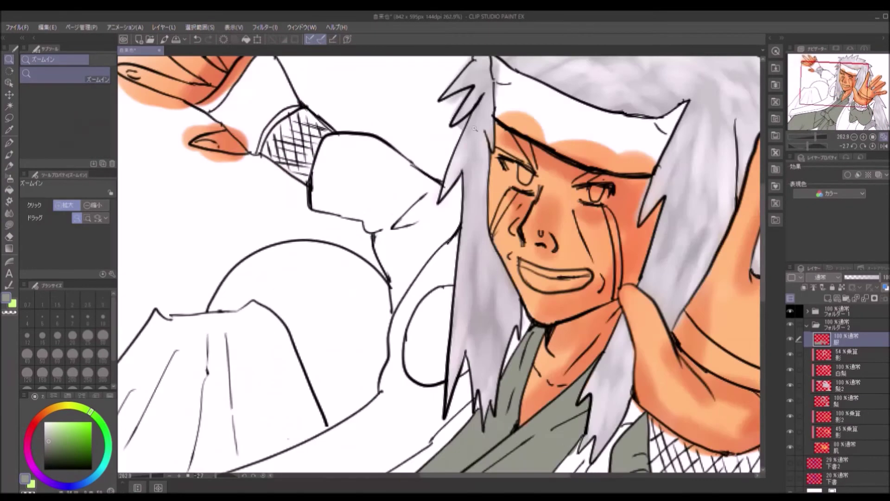
key(e)
drag(328, 232, 357, 229)
drag(434, 244, 456, 266)
key(ctrl+space)
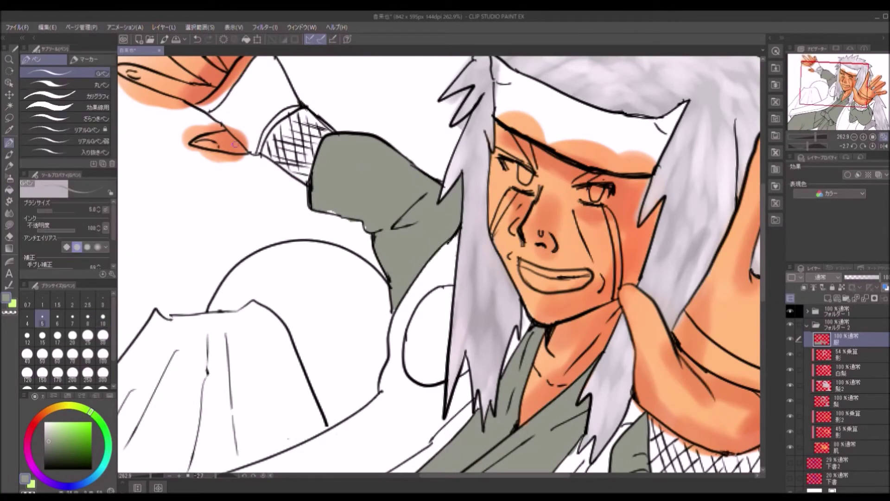
Add a clipped multiply layer above 服 and paint streaked fold shadows over the robe with the size 17 不透明水彩 brush
scroll(453, 175, down, 5)
click(828, 298)
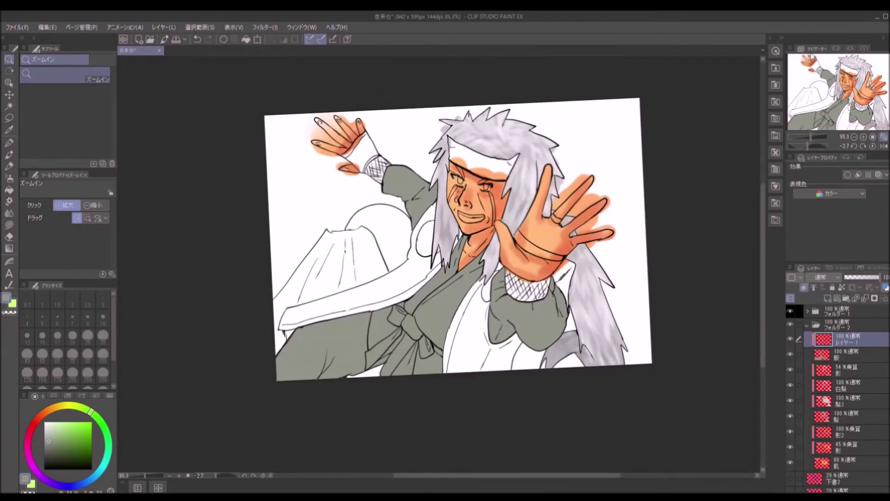
key(b)
mouse_move(561, 290)
mouse_down()
mouse_move(524, 327)
mouse_move(543, 343)
mouse_move(445, 319)
mouse_move(438, 357)
mouse_move(470, 275)
mouse_up()
drag(501, 343, 495, 303)
drag(410, 309, 482, 267)
mouse_move(362, 370)
mouse_down()
mouse_move(384, 316)
mouse_move(325, 361)
mouse_move(296, 353)
mouse_move(361, 324)
mouse_move(330, 340)
mouse_up()
mouse_move(413, 222)
mouse_down()
mouse_move(419, 195)
mouse_move(394, 192)
mouse_move(416, 180)
mouse_up()
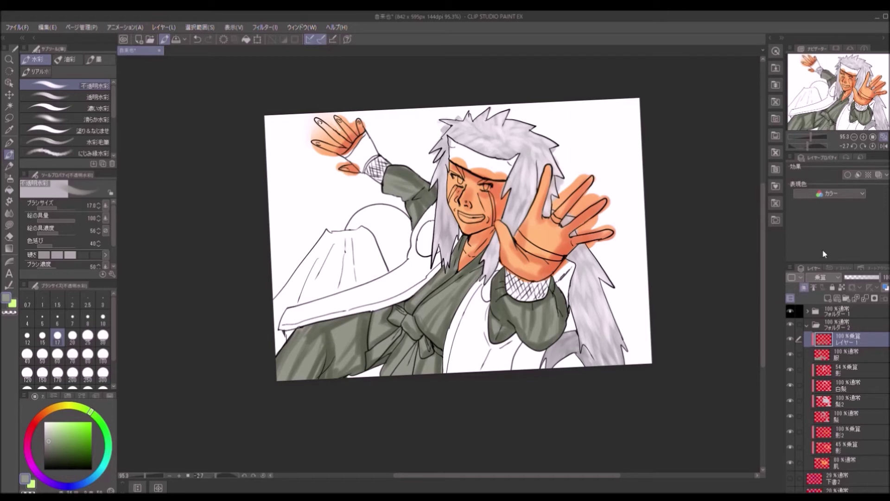
Add a second clipped multiply layer named 影 and softly darken the lower robe with the 滑らか水彩 brush at size 100
click(825, 297)
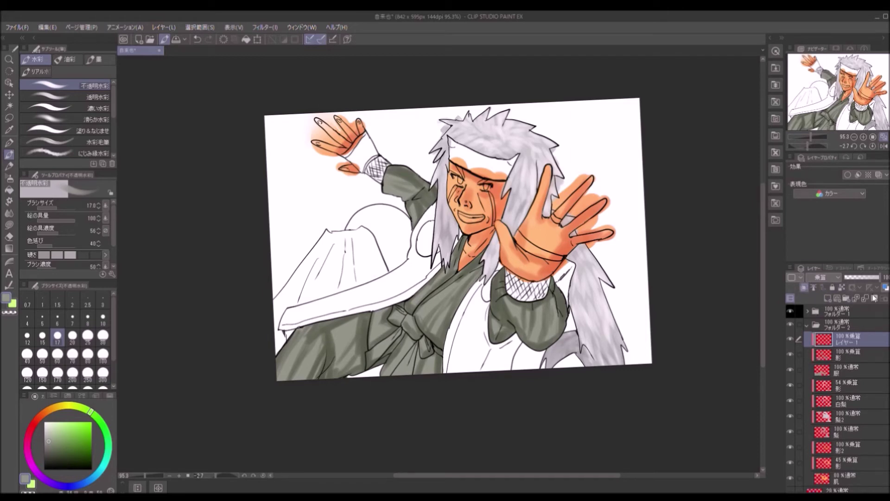
click(64, 119)
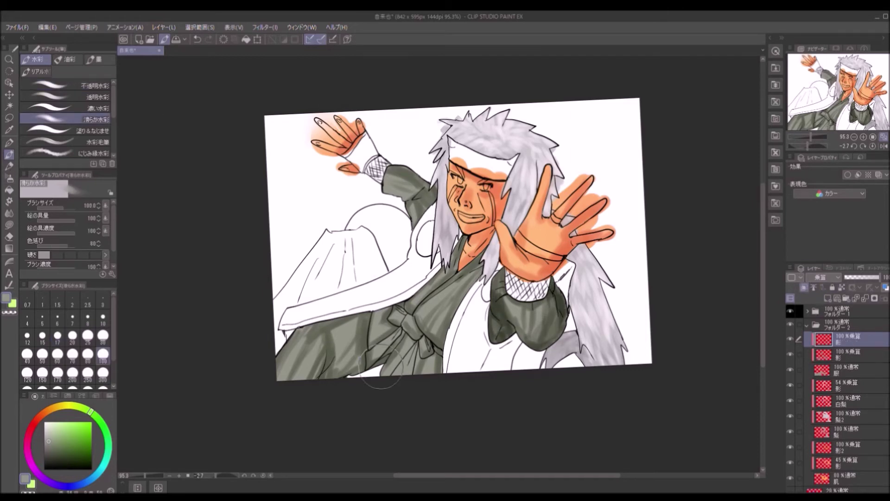
drag(371, 326, 292, 366)
Add a layer named 羽織 at the top of フォルダー2 and fill the vest areas with red
click(827, 298)
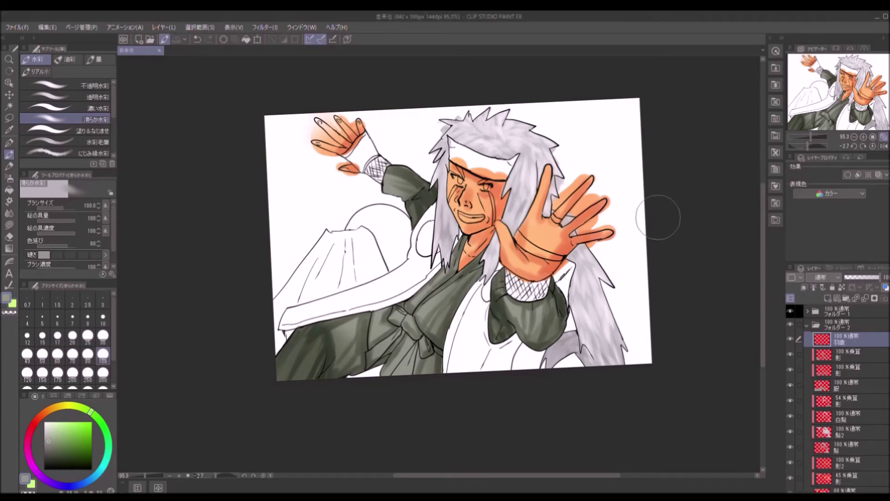
key(g)
click(350, 296)
click(424, 217)
click(482, 334)
click(484, 278)
click(566, 269)
Lasso-fill the vest's two oval patches yellow-green and touch up the red around the upper patch
scroll(526, 224, up, 5)
key(u)
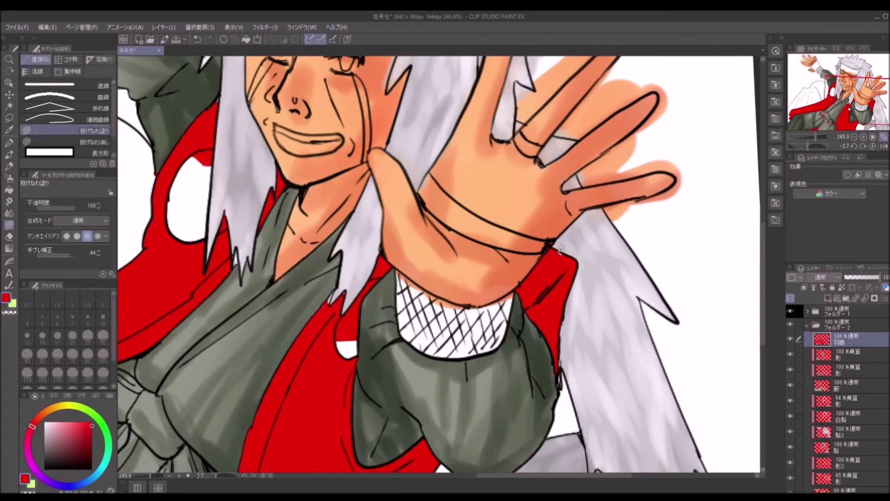
key(x)
drag(210, 162, 210, 163)
mouse_move(171, 186)
mouse_down()
mouse_move(209, 194)
mouse_move(166, 217)
mouse_up()
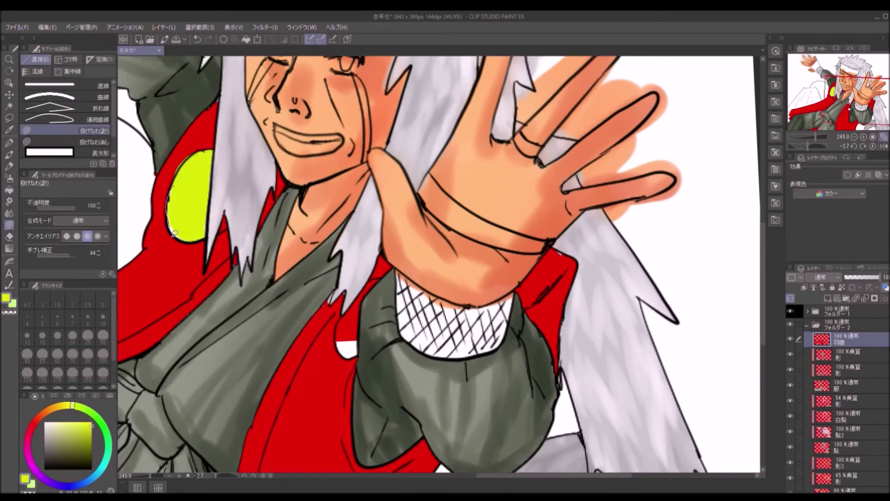
drag(342, 354, 369, 292)
key(x)
drag(185, 154, 167, 176)
scroll(330, 296, down, 5)
key(p)
scroll(164, 349, up, 6)
scroll(778, 249, down, 6)
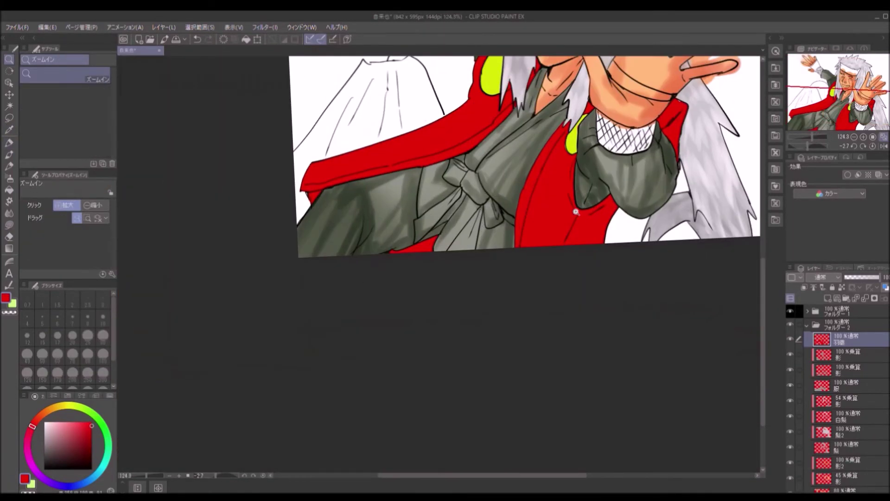
Add a clipped multiply layer named 影 above 羽織 and paint muted-red fold shadows over the vest with the 不透明水彩 brush
key(ctrl+shift+n)
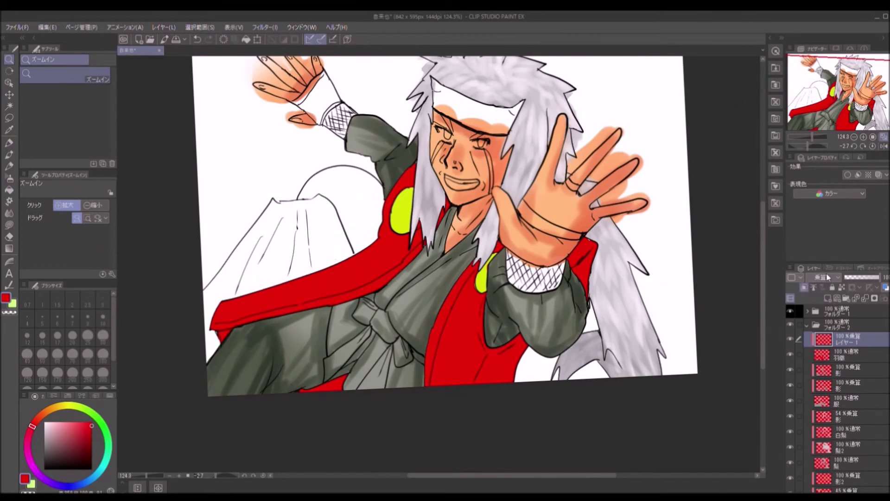
key(b)
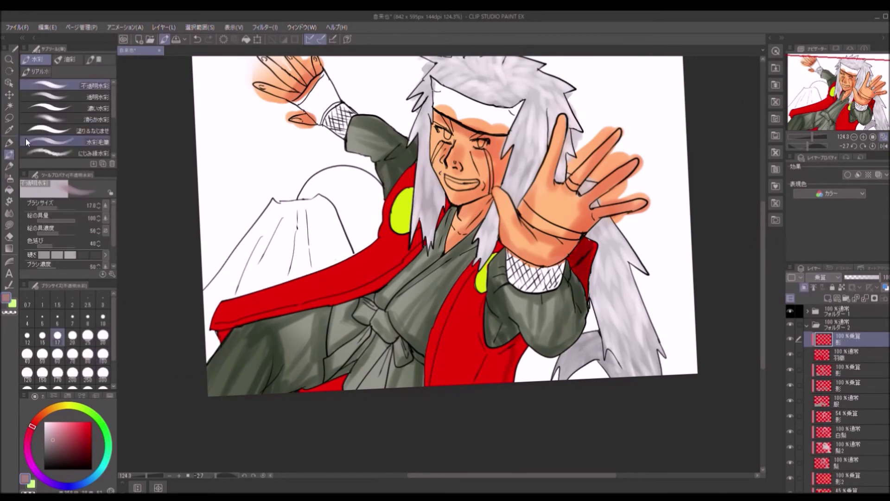
click(65, 86)
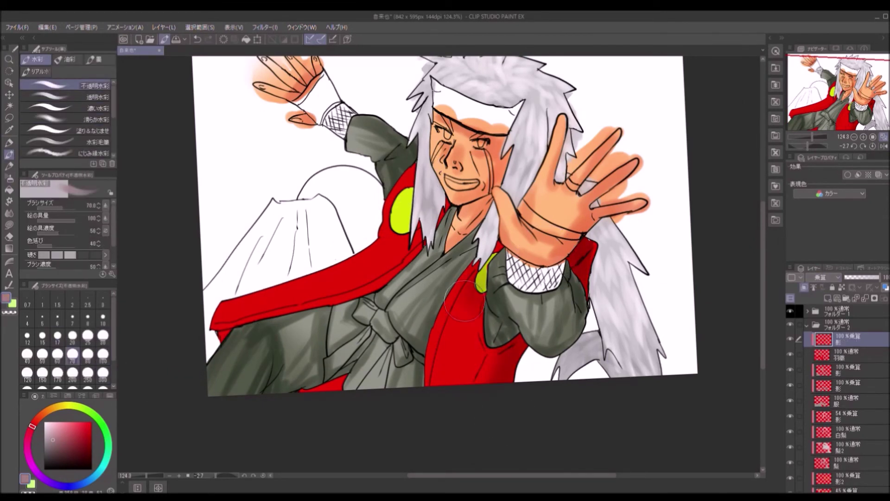
drag(468, 324, 492, 250)
drag(445, 376, 478, 329)
mouse_move(394, 172)
mouse_down()
mouse_move(408, 223)
mouse_move(362, 288)
mouse_up()
drag(394, 195, 371, 278)
drag(251, 305, 225, 343)
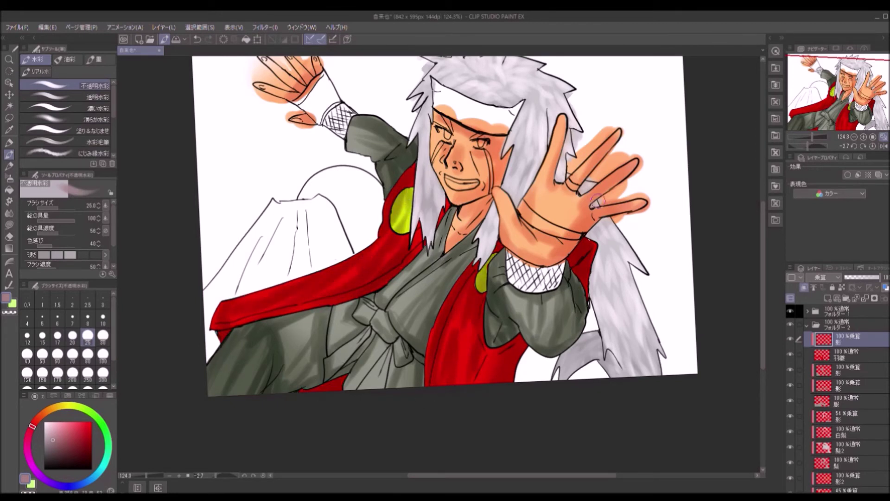
Add a layer named 手 and lasso-fill the foreground arm's mesh cuff with light lavender-gray
click(829, 297)
text(手)
key(Return)
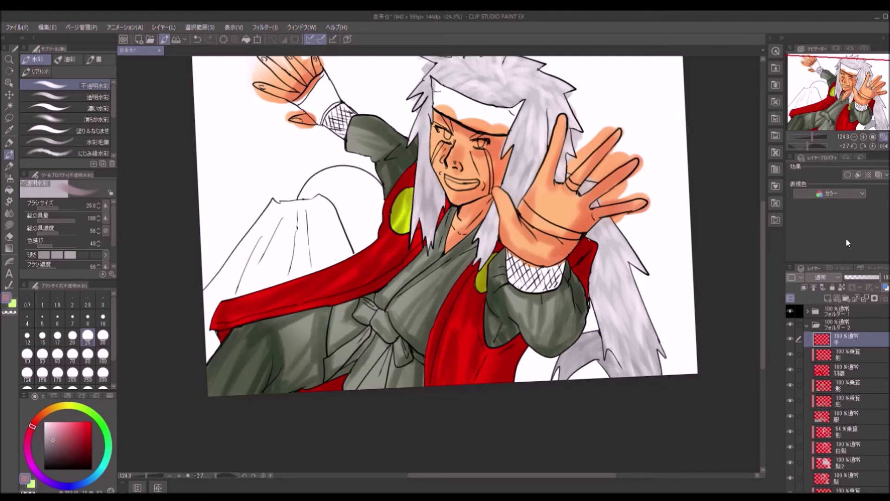
alt+click(531, 239)
key(slash)
drag(528, 251, 794, 137)
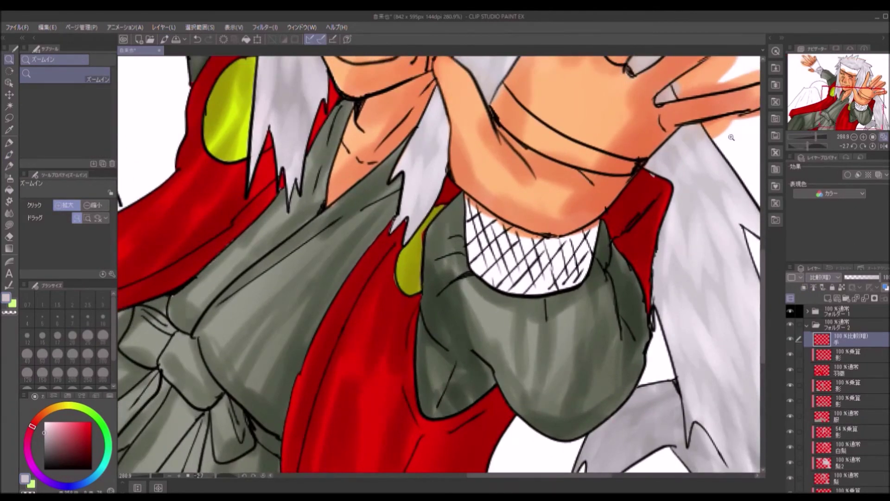
key(u)
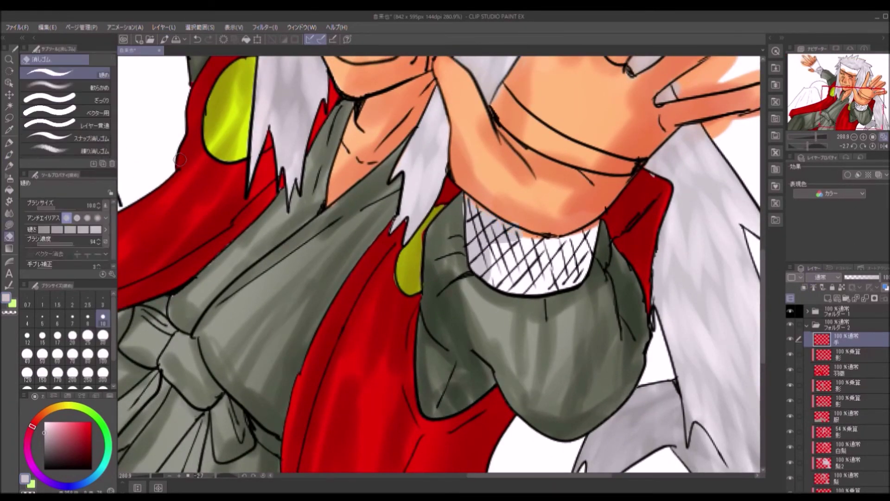
drag(466, 197, 522, 224)
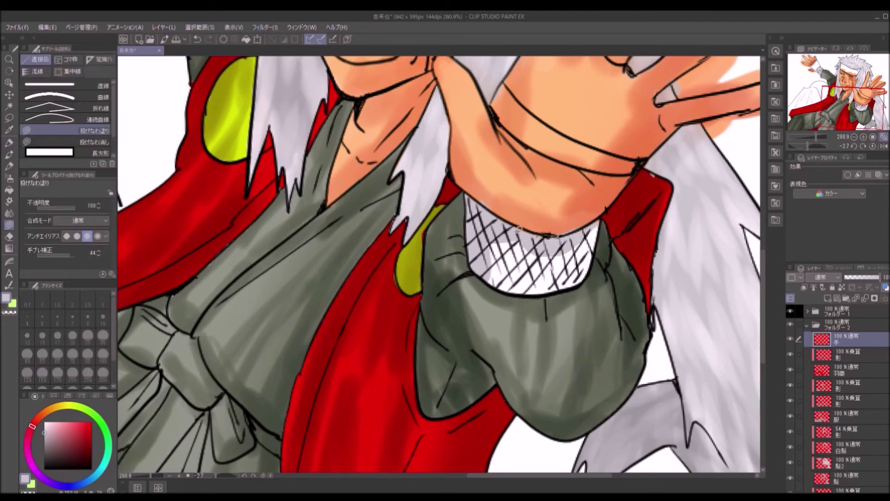
alt+click(563, 235)
drag(589, 228, 538, 290)
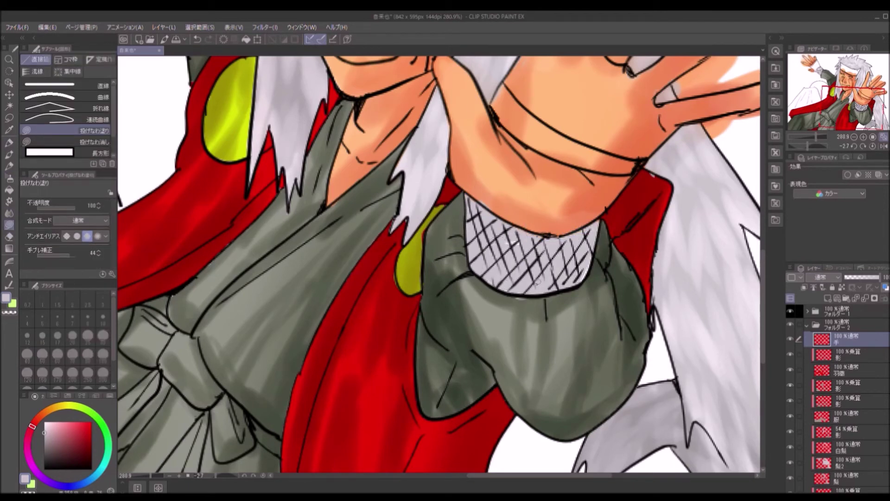
Lasso-fill the raised arm's wrist guard and mesh cuff with the same light lavender-gray on the 手 layer
key(e)
click(838, 79)
key(u)
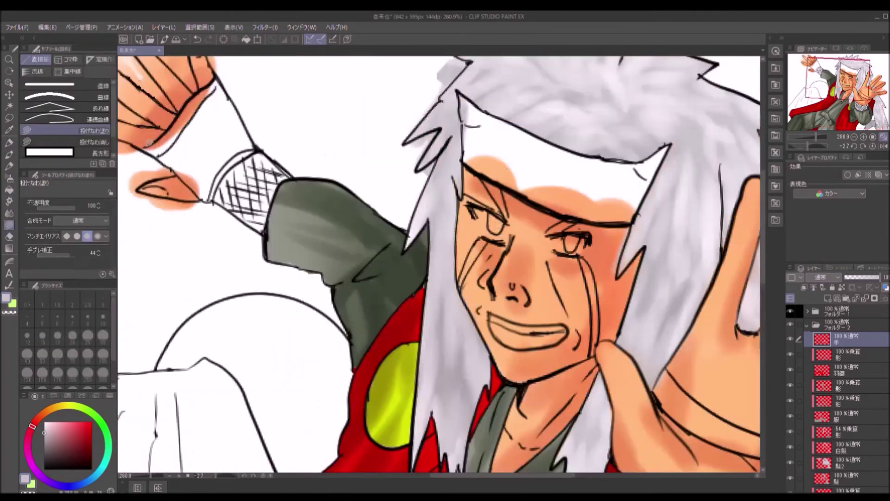
drag(227, 96, 208, 94)
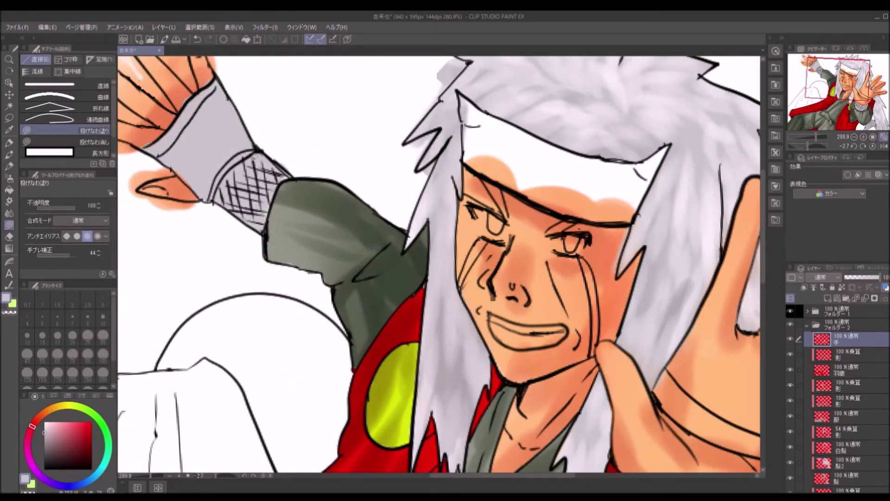
Add a clipped multiply layer named 影 above 手 and brush lavender-gray shadows onto the wrist guard and cuffs
key(p)
key(b)
key(e)
click(10, 142)
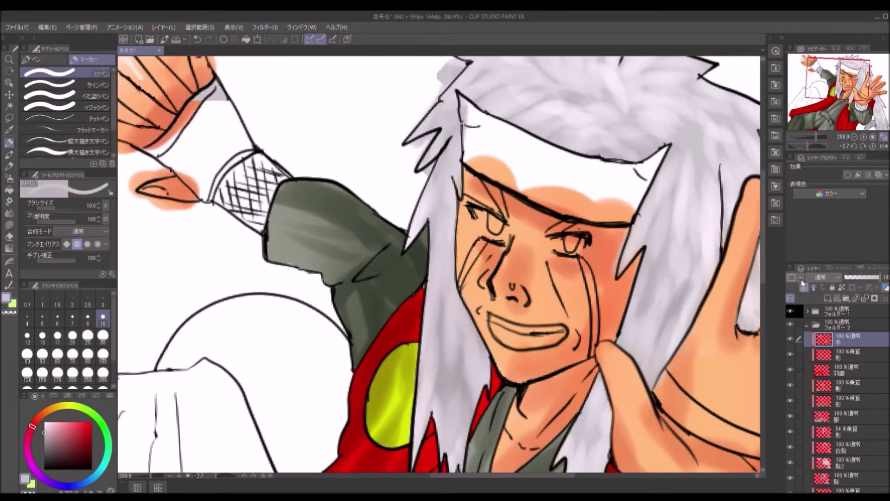
key(ctrl+shift+n)
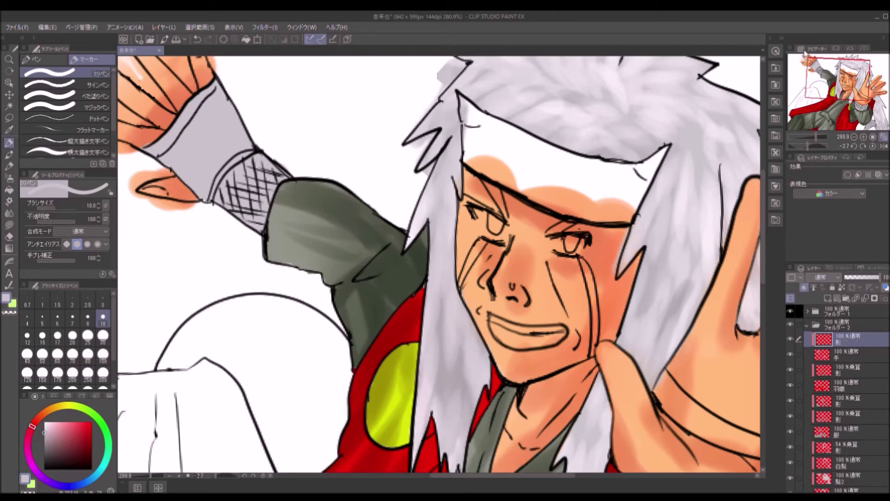
key(b)
mouse_move(223, 93)
mouse_down()
mouse_move(264, 241)
mouse_move(250, 149)
mouse_up()
drag(531, 284, 327, 113)
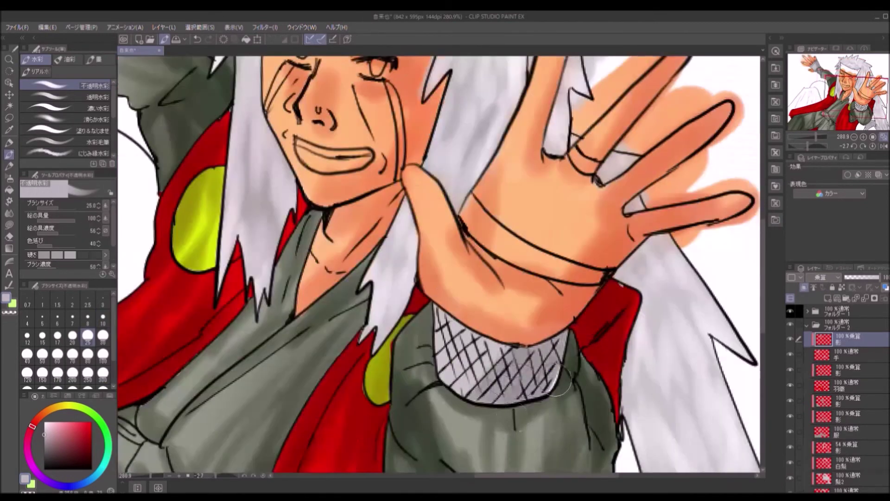
Deepen the wrist guard and cuff shading on the 影 layer above 手 with a darker gray-purple
click(846, 355)
key(u)
key(b)
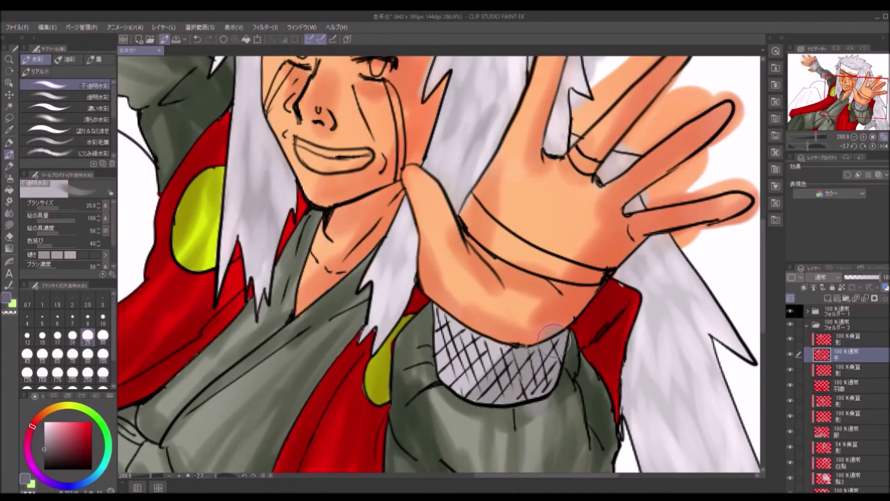
click(846, 339)
drag(84, 44, 283, 206)
key(c)
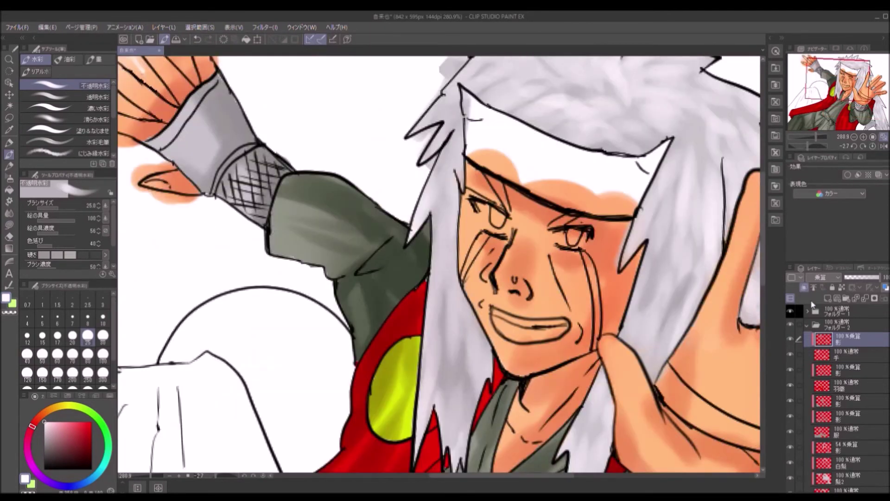
Lasso-fill the ring on the foreground hand with dark gray-purple on the 手 layer
click(846, 355)
drag(695, 278, 468, 236)
drag(538, 281, 563, 301)
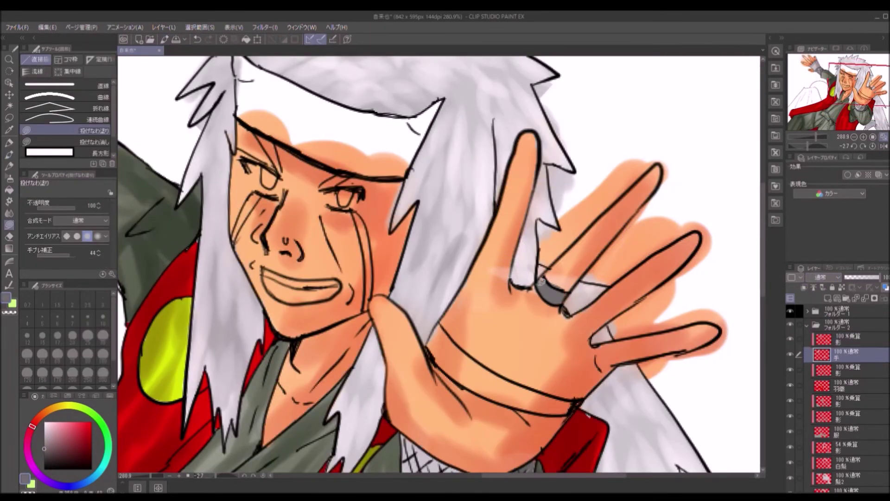
Erase the skin color overflow between the fingers of the foreground hand on the 肌 layer
key(r)
drag(470, 320, 491, 259)
key(e)
ctrl+click(508, 222)
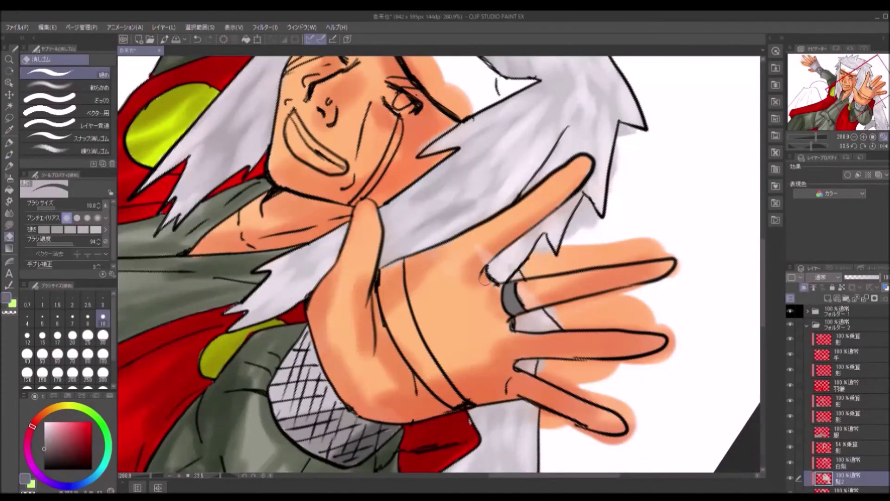
key(ctrl+z)
key(ctrl+z)
key(ctrl+y)
ctrl+click(403, 261)
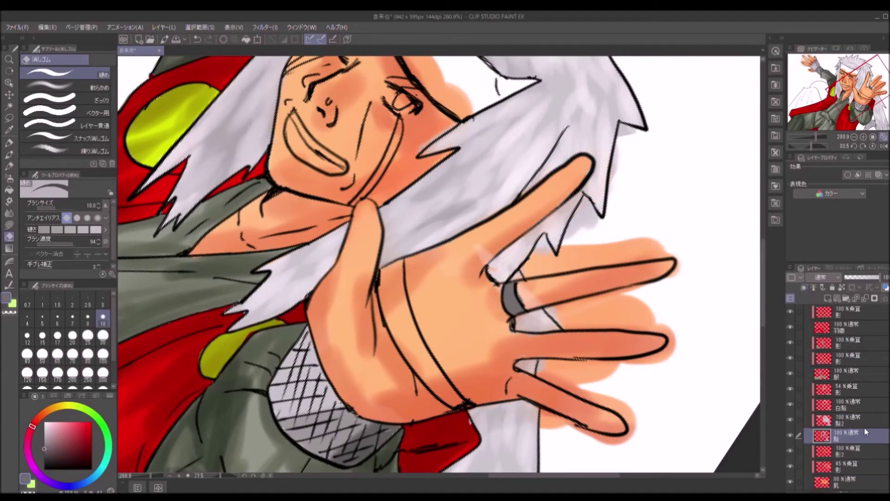
click(790, 481)
click(790, 481)
click(846, 481)
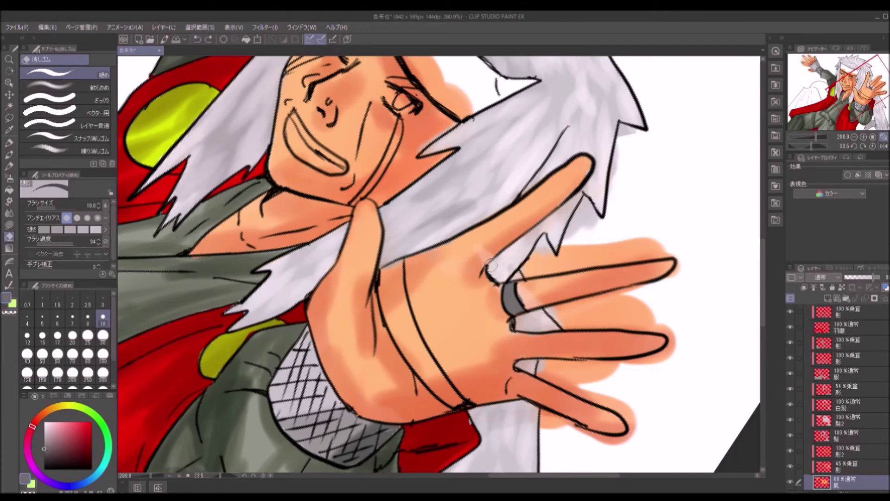
Lasso-fill the strap across the foreground palm with dark gray-purple on the 手 layer
key(u)
mouse_move(430, 351)
mouse_down()
mouse_move(394, 264)
mouse_move(401, 269)
mouse_up()
key(ctrl+z)
ctrl+click(397, 346)
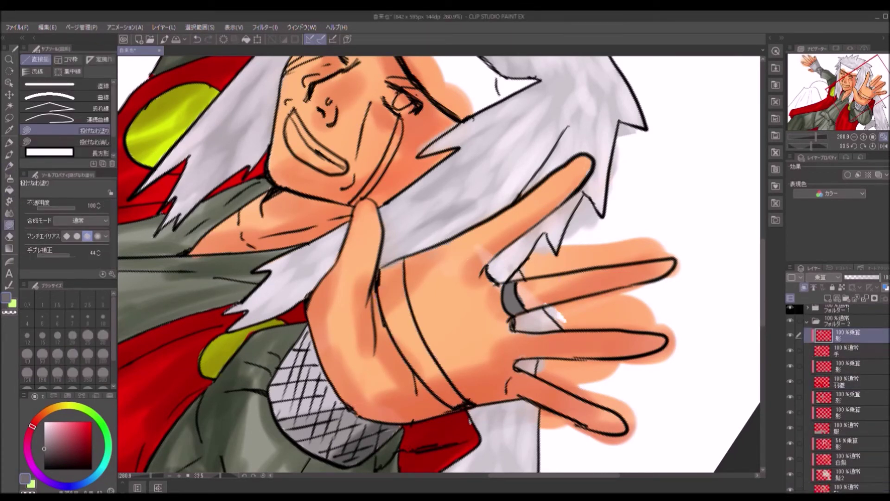
ctrl+click(376, 274)
drag(428, 352, 402, 267)
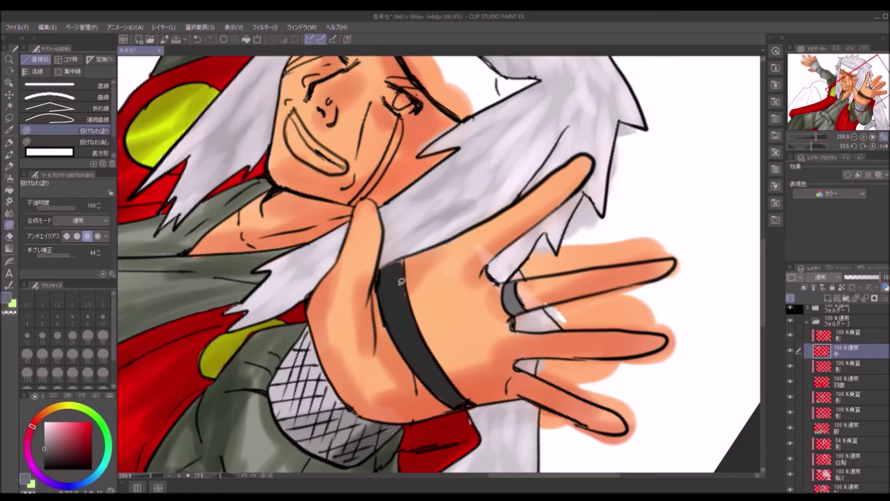
Erase the multiply shading covering the palm strap on the 影 layer above 手
key(p)
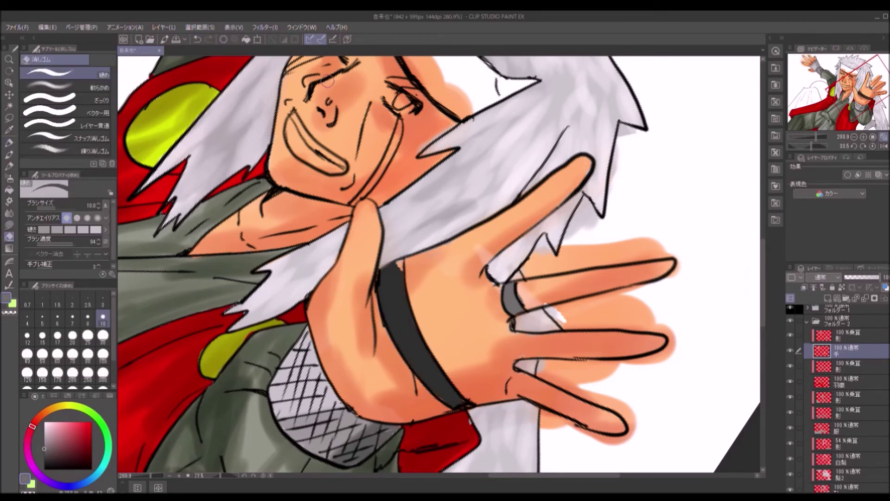
ctrl+click(399, 269)
key(e)
drag(392, 266, 395, 327)
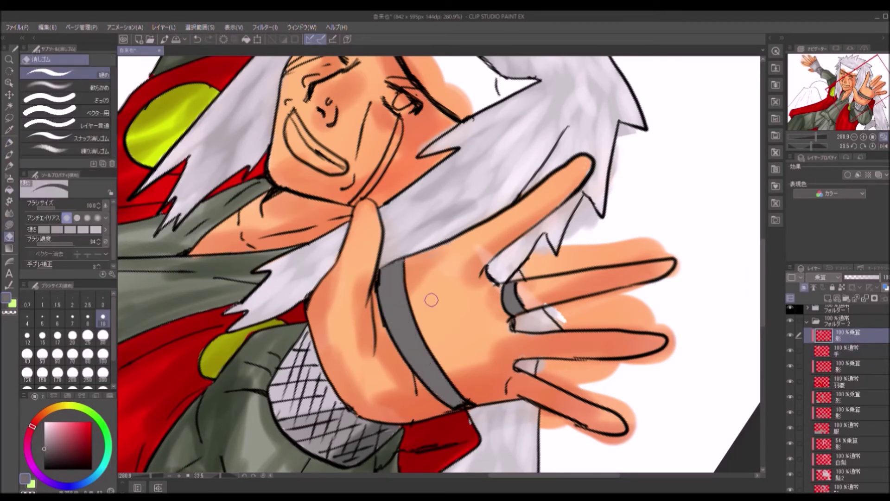
Add a layer named 額当て above the hand layers and fill the headband with light lavender-gray
key(slash)
key(ctrl+minus)
key(ctrl+minus)
key(ctrl+minus)
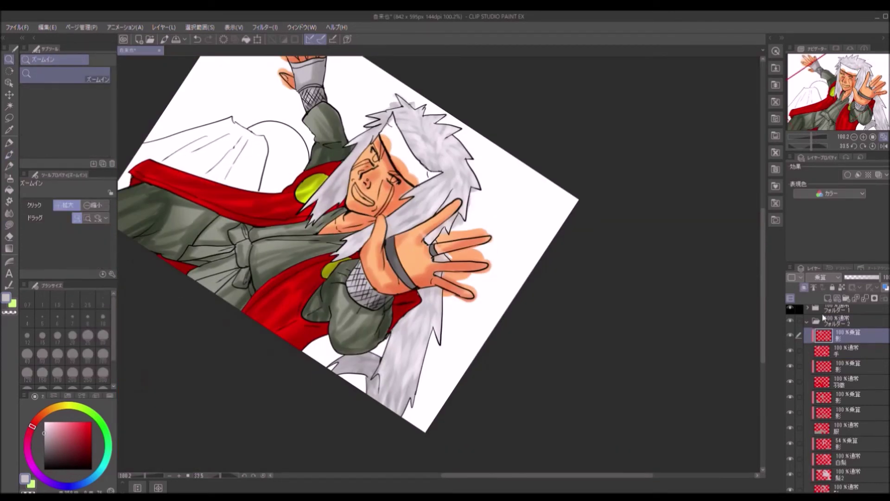
click(828, 298)
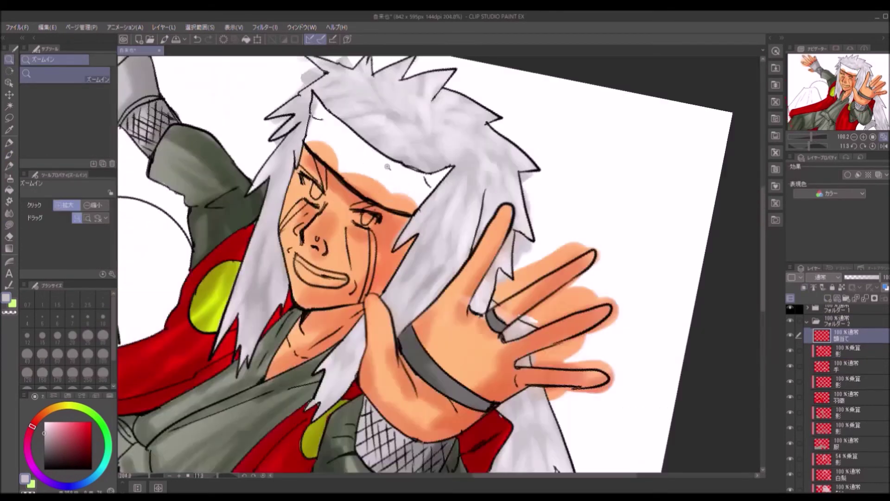
key(p)
click(92, 319)
click(87, 335)
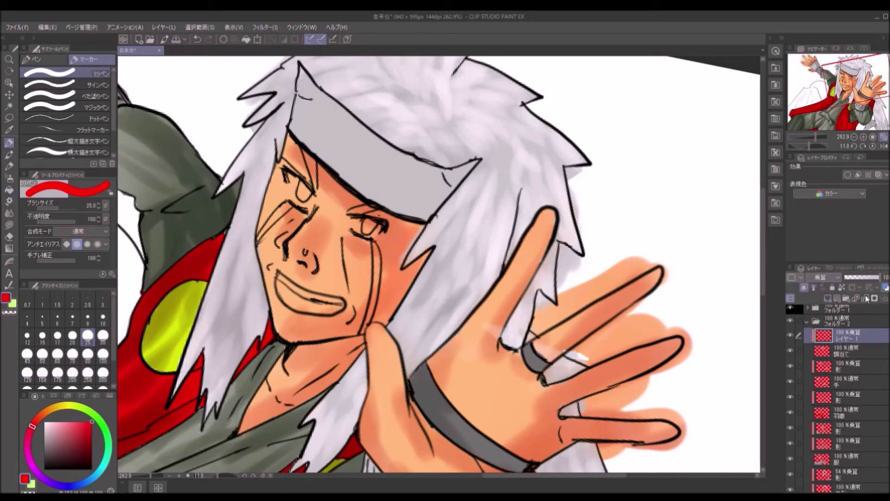
Brush a red stripe along the headband's lower edge on a clipped multiply layer named LINE
drag(289, 125, 399, 211)
key(ctrl+z)
drag(297, 136, 424, 219)
ctrl+shift+click(401, 258)
alt+click(401, 258)
key(bracketleft)
key(bracketleft)
ctrl+shift+click(398, 214)
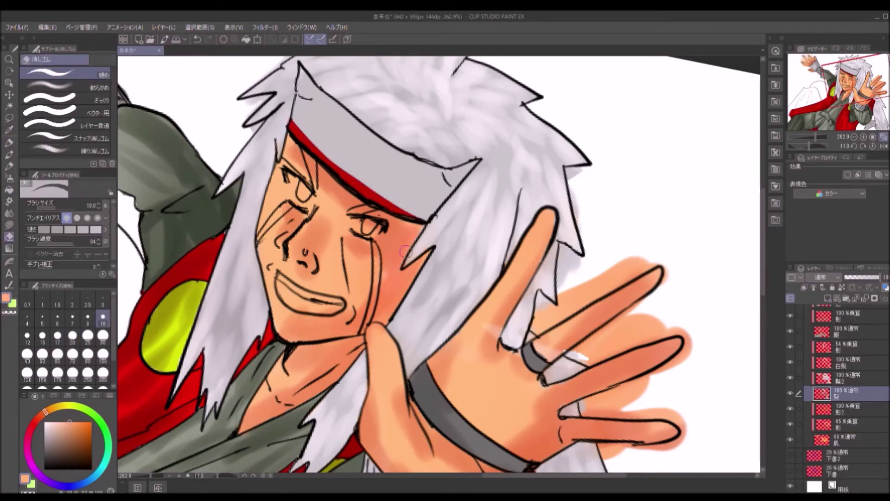
alt+click(394, 214)
drag(434, 219, 359, 185)
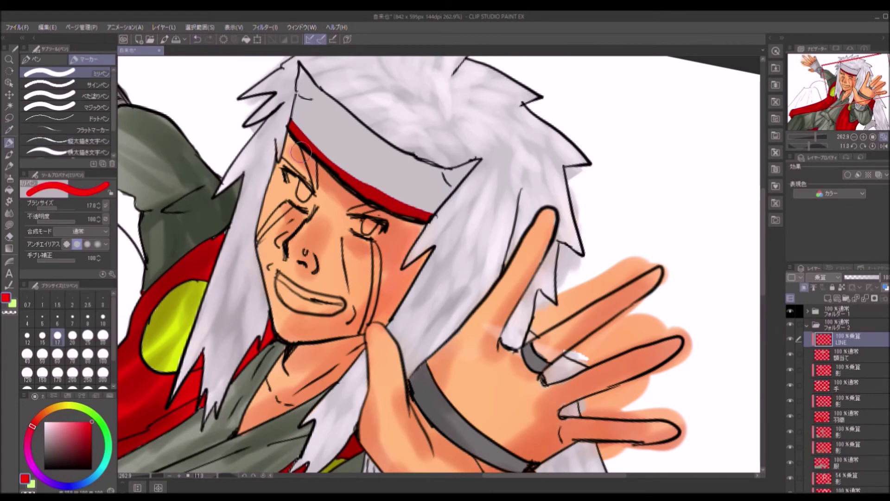
Add a layer named 隈取 and lasso-fill the two face markings below the eyes with bright red
click(827, 298)
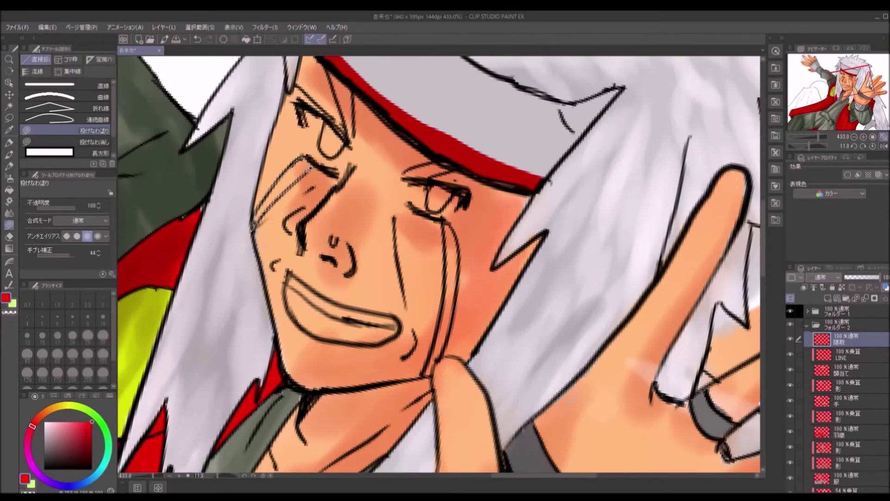
drag(310, 168, 307, 162)
mouse_move(446, 223)
mouse_down()
mouse_move(423, 378)
mouse_move(452, 256)
mouse_up()
Add a layer named 口 and fill the mouth interior with red and the upper teeth with white
click(827, 298)
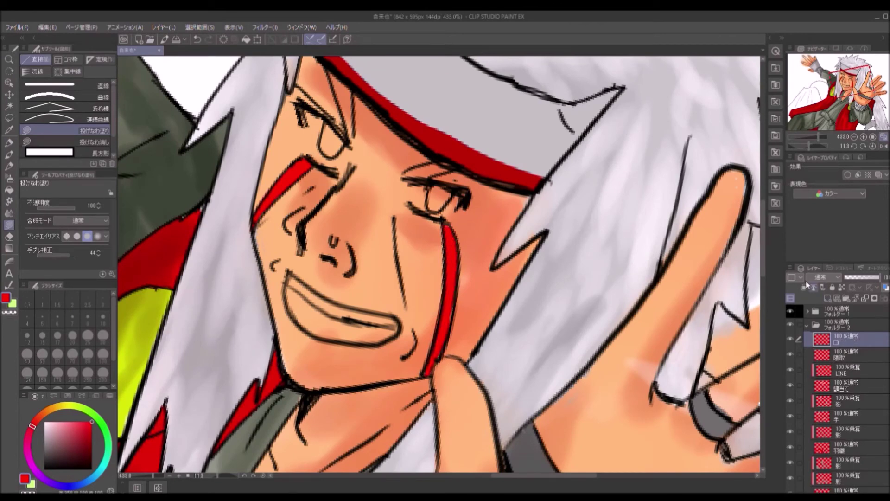
key(c)
mouse_move(292, 280)
mouse_down()
mouse_move(354, 206)
mouse_move(369, 218)
mouse_move(374, 133)
mouse_up()
key(r)
drag(440, 260, 556, 148)
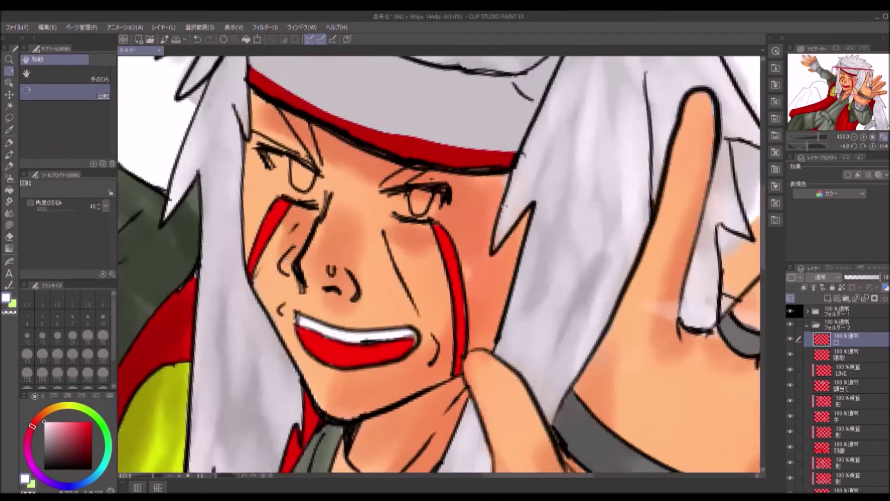
Add a clipped multiply layer named 影 above 口 and brush a dark red shadow inside the mouth
click(827, 298)
drag(440, 259, 487, 218)
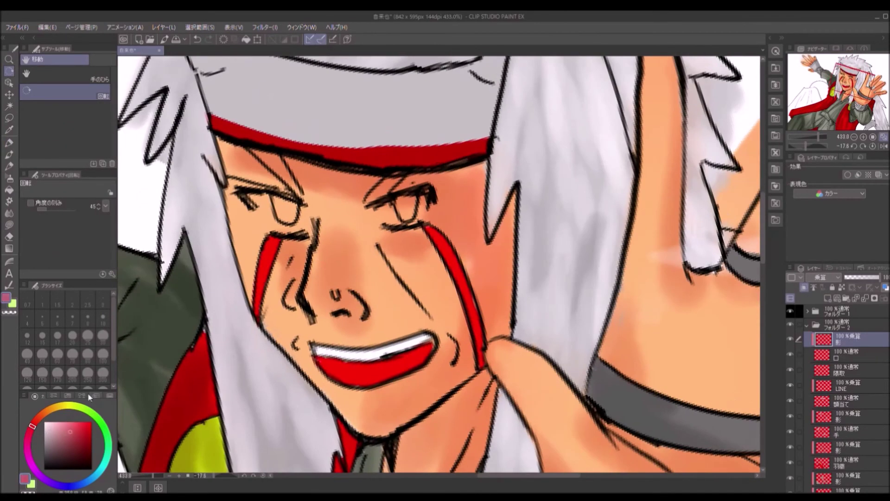
click(9, 154)
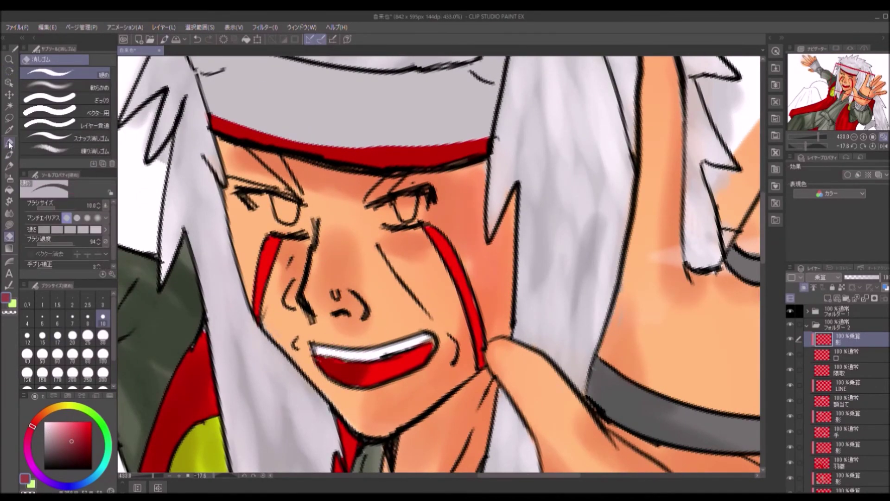
Add a clipped multiply layer named 影 above 額当て and brush gray-purple shading onto the headband's shadowed end
click(9, 59)
key(ctrl+0)
click(836, 299)
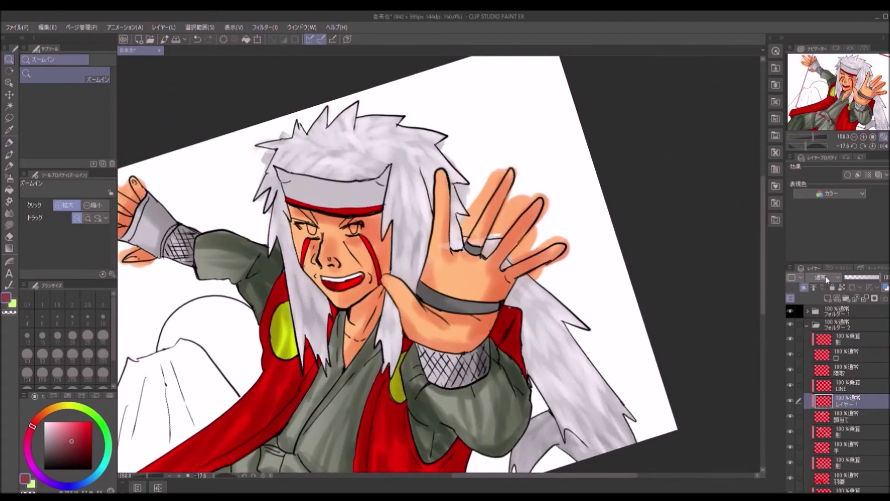
key(e)
scroll(877, 438, down, 5)
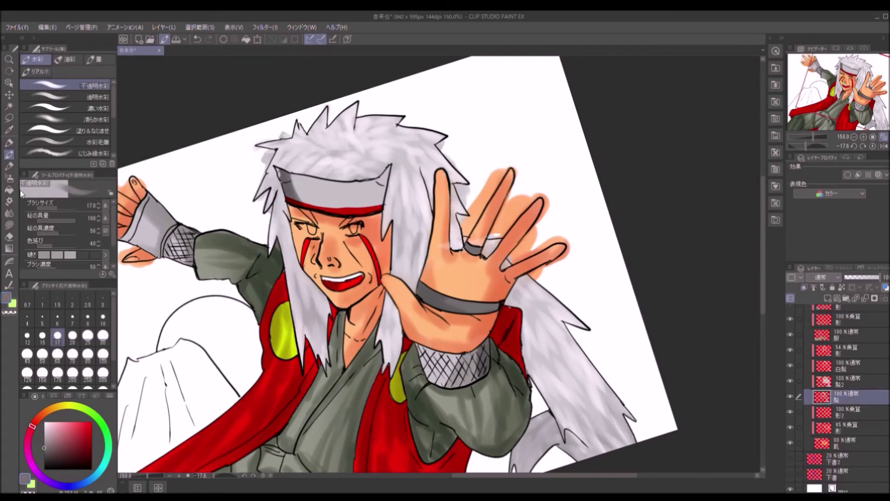
click(848, 381)
click(834, 319)
scroll(841, 329, up, 5)
key(b)
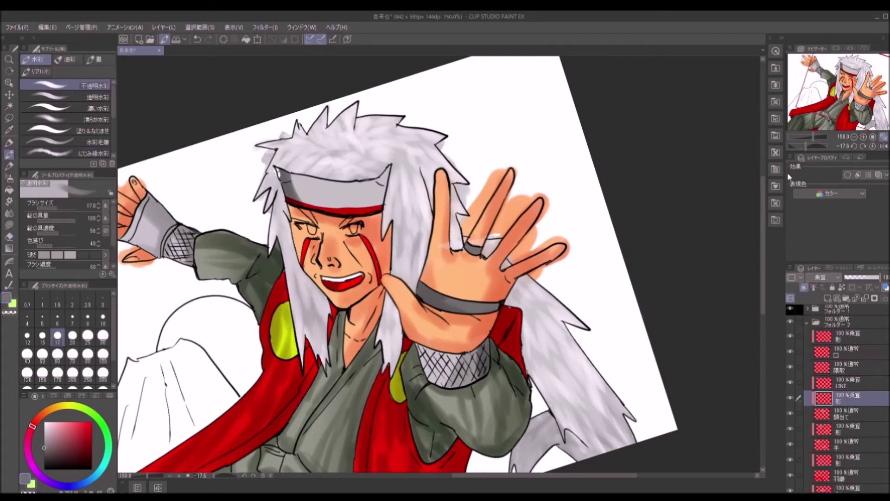
click(848, 367)
key(e)
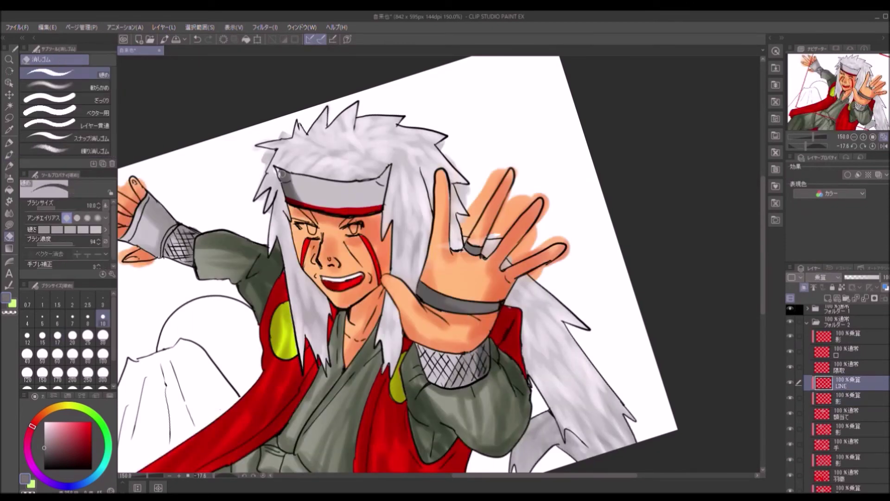
key(alt+])
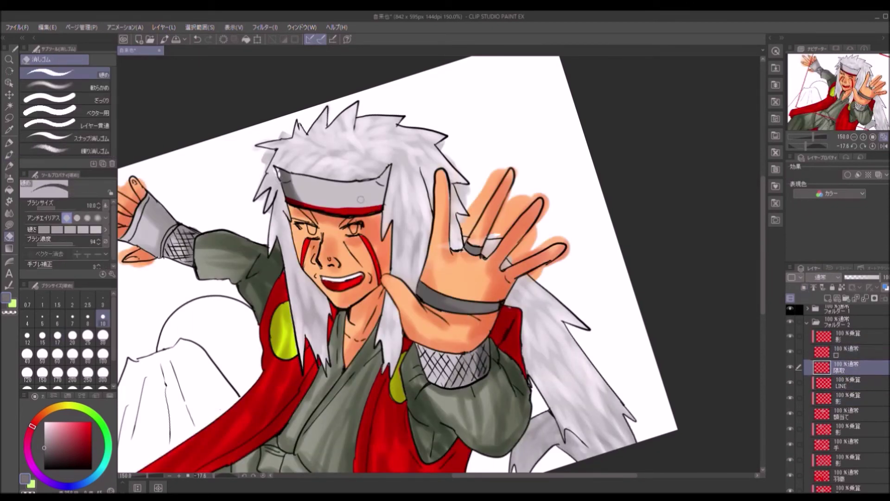
scroll(834, 394, down, 5)
click(789, 472)
click(790, 471)
scroll(834, 394, up, 3)
click(849, 416)
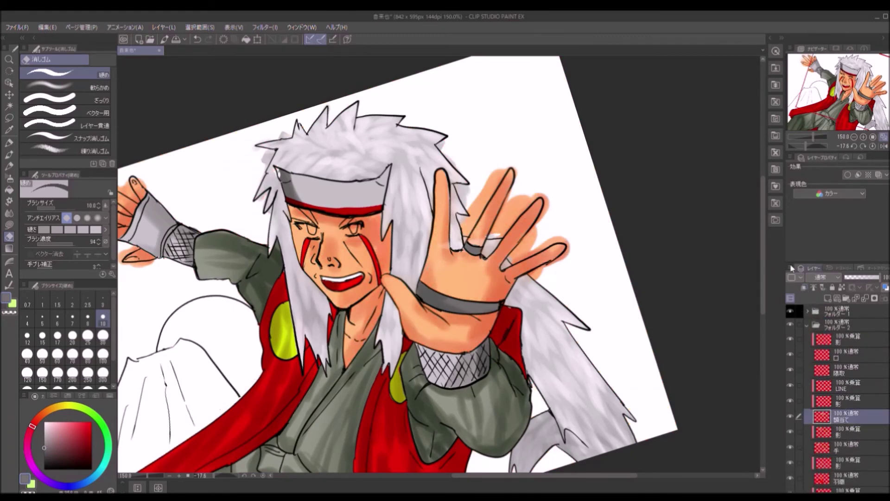
Add a new layer named 目 at the top of フォルダー 2 for the eyes
key(p)
drag(309, 261, 417, 261)
key(ctrl+shift+n)
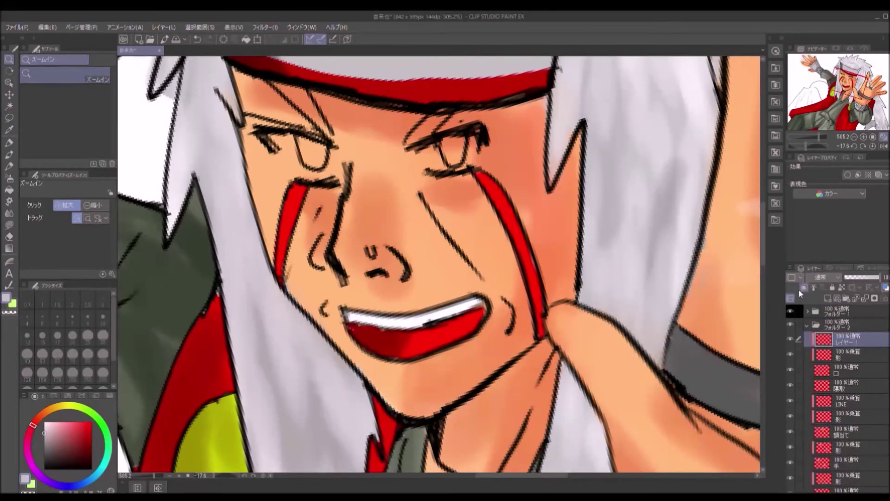
double_click(846, 342)
text(目)
key(Return)
Paint both irises orange and dot darker brown-orange pupils in their centers on the 目 layer
click(44, 412)
key(p)
drag(304, 146, 322, 160)
drag(443, 144, 459, 157)
click(72, 319)
click(89, 441)
click(315, 155)
click(454, 151)
Add a clipped multiply layer above 目 and shade the upper part of both irises dark brown
key(ctrl+shift+n)
click(823, 276)
click(820, 299)
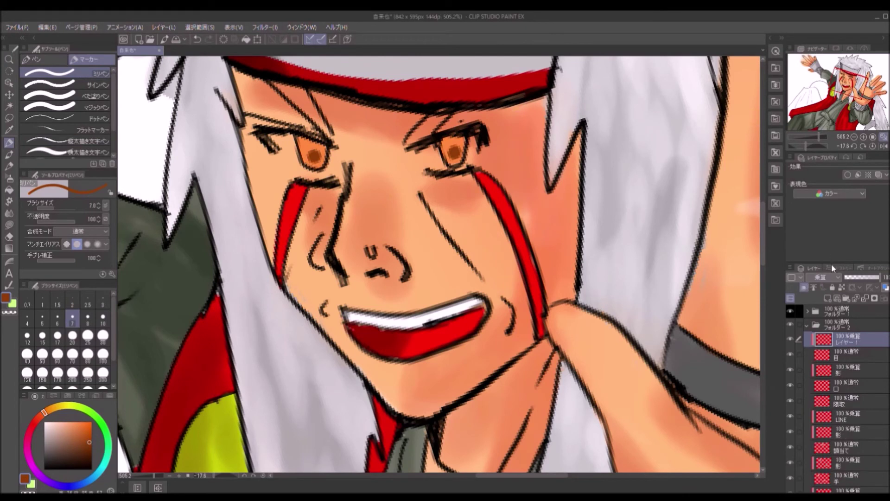
click(89, 449)
drag(304, 149, 325, 152)
drag(440, 146, 462, 149)
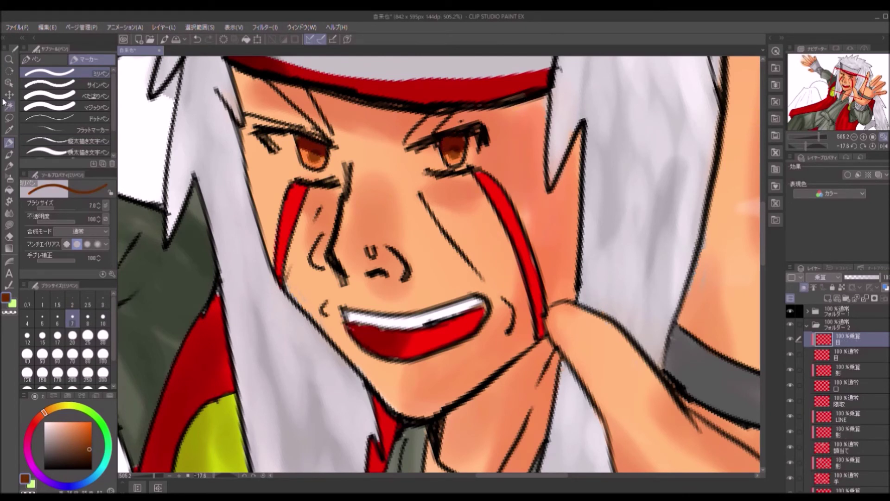
Add a normal layer named ホワイト and dot a white highlight in each eye
key(ctrl+shift+n)
click(44, 421)
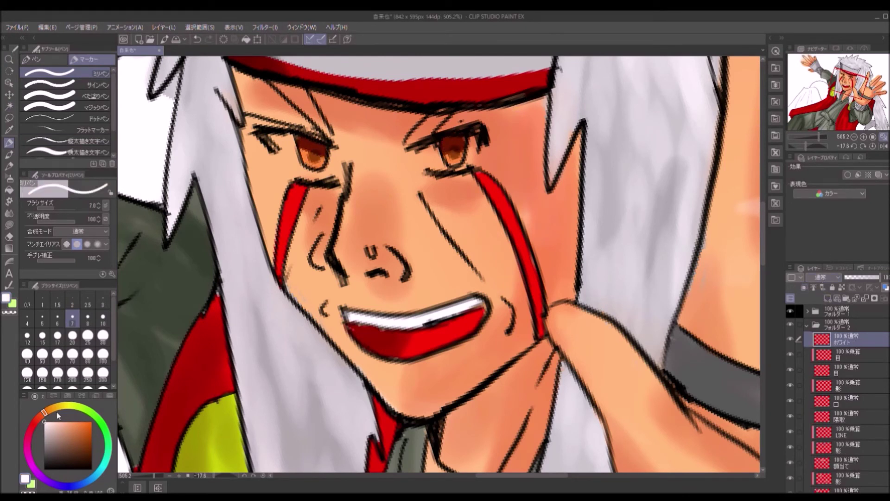
click(314, 147)
click(453, 140)
Paint the whites of both eyes on a 白目 layer below 目 and clip a multiply 影 layer to it
click(842, 354)
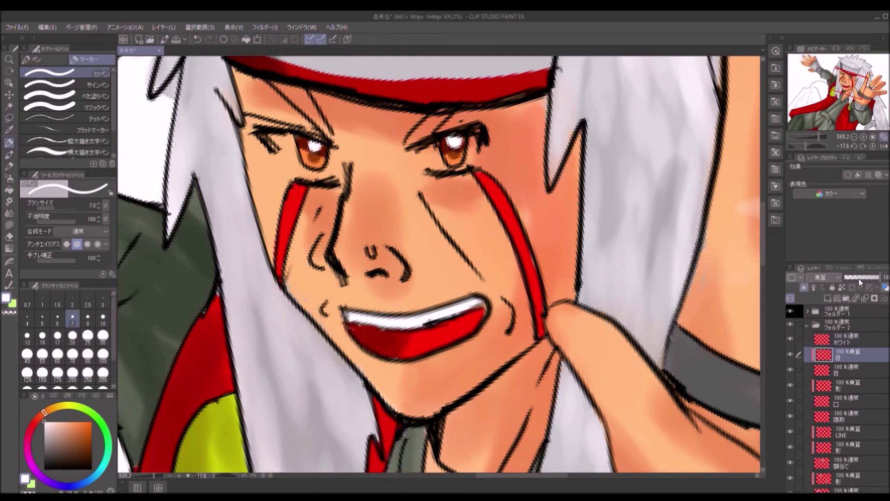
click(837, 299)
drag(274, 139, 329, 176)
drag(417, 148, 459, 172)
drag(445, 139, 482, 162)
click(803, 286)
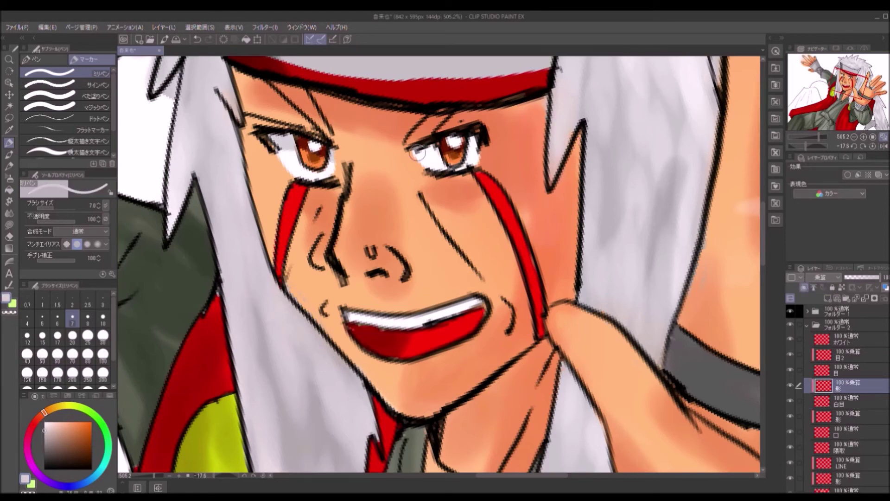
Add the black text 油 at the center of the headband
key(slash)
key(ctrl+0)
click(448, 145)
scroll(447, 145, down, 3)
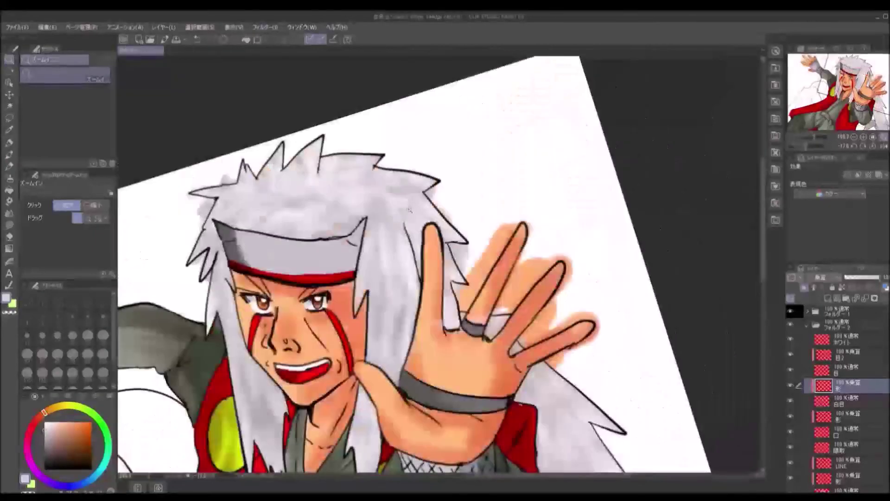
click(844, 339)
click(9, 273)
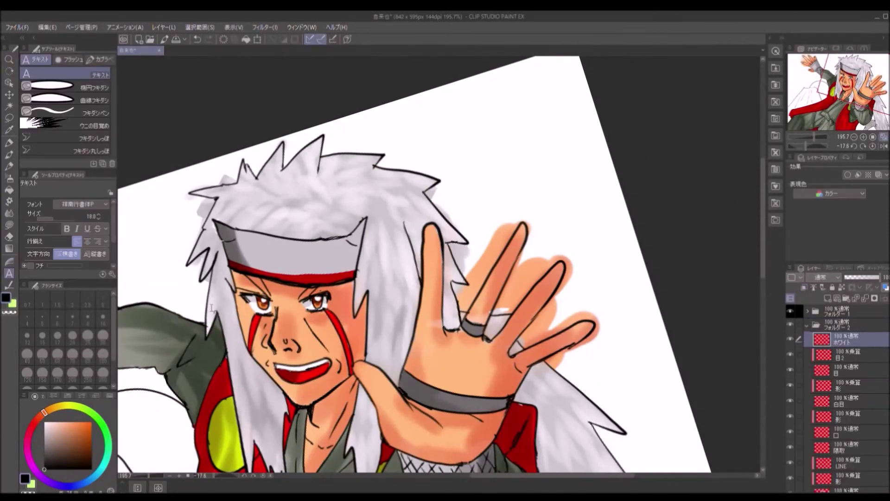
click(264, 257)
text(abura)
key(space)
key(Return)
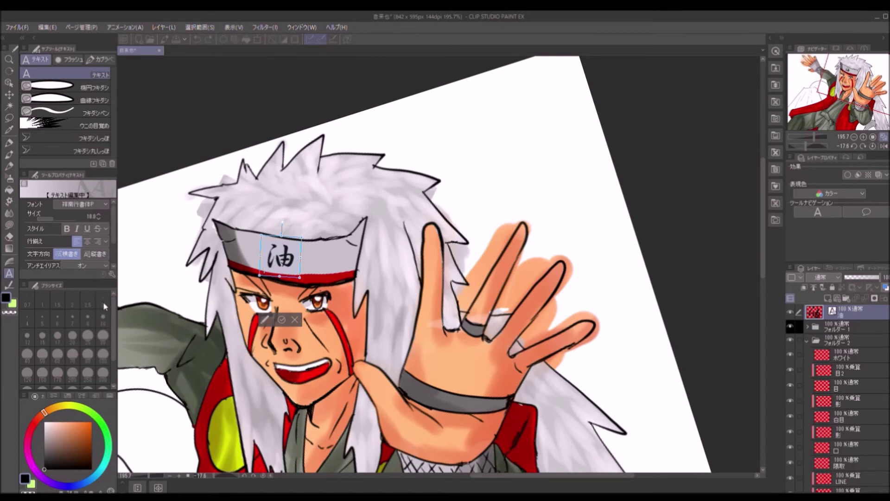
scroll(54, 205, down, 1)
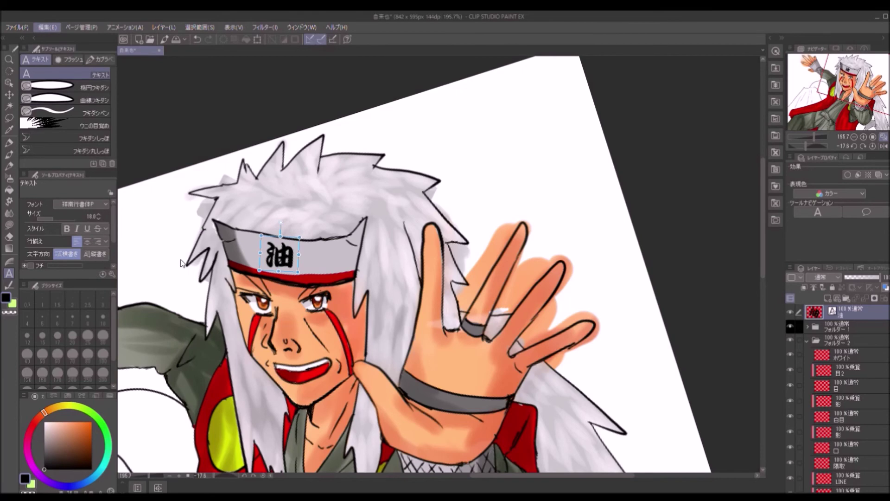
Free-transform the 油 lettering to follow the headband's tilt and move its layer into フォルダー 2
key(ctrl+t)
drag(292, 254, 288, 263)
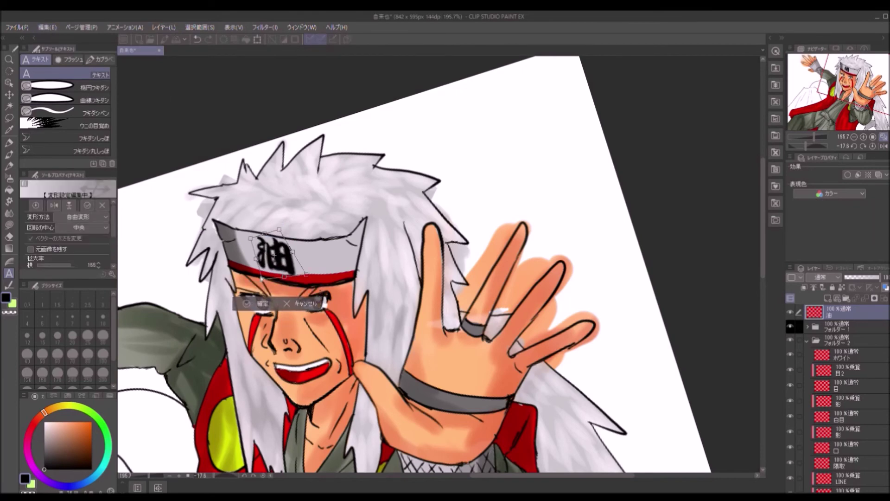
key(Return)
drag(829, 311, 838, 340)
Touch up the hair color on the 髪 layer and clean up the skin color spilling around the raised hand's fingers
click(839, 391)
key(p)
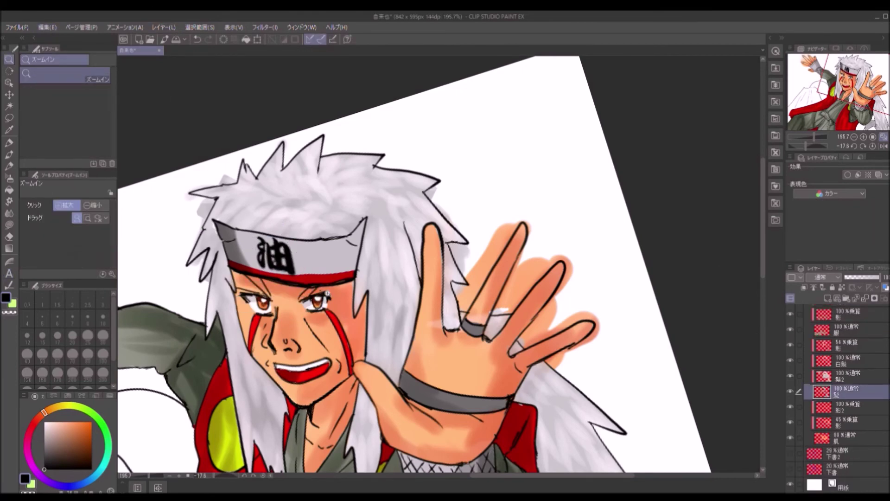
scroll(327, 292, up, 4)
scroll(296, 238, down, 6)
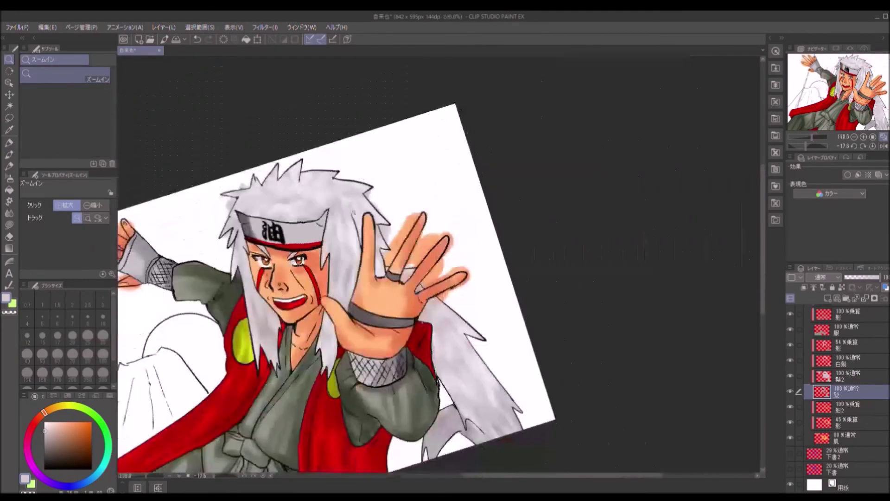
scroll(854, 326, up, 5)
Add a layer named 富士山 above フォルダー 2 and place it in a new folder of its own
click(853, 333)
click(9, 60)
scroll(297, 279, up, 3)
key(p)
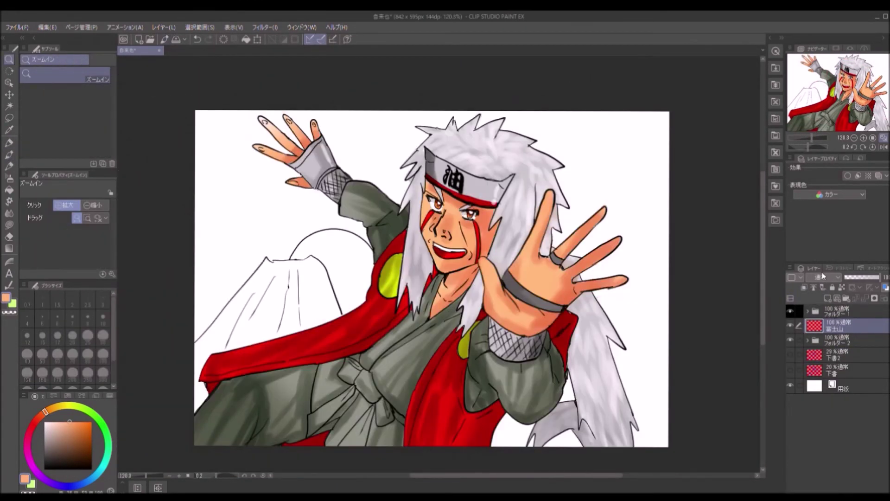
key(ctrl+g)
click(844, 341)
Trace the inside edge of the mountain in bright blue on the 富士山 layer and fill its interior with the same blue
click(69, 484)
click(79, 422)
click(8, 190)
click(241, 153)
key(ctrl+z)
scroll(259, 320, up, 3)
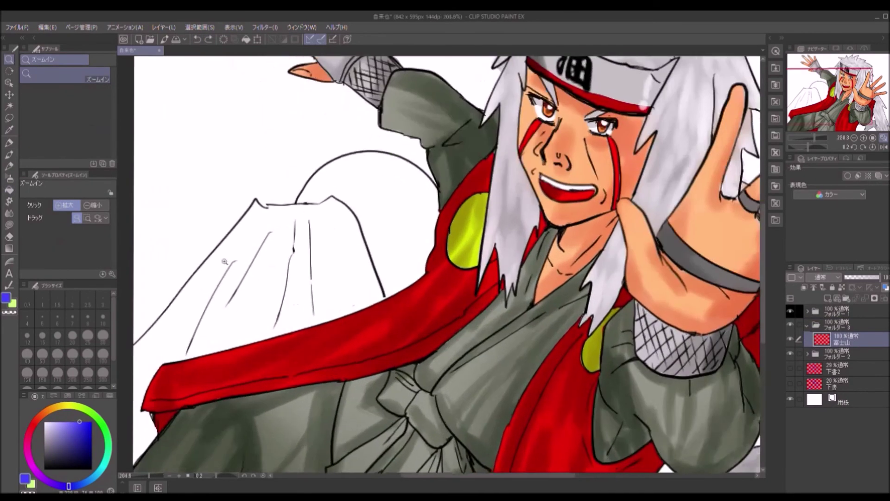
key(p)
drag(135, 345, 205, 276)
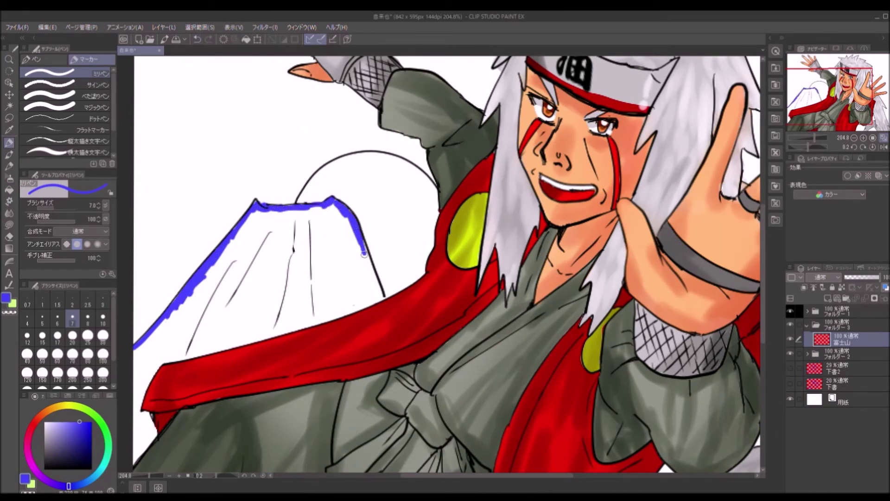
click(9, 190)
click(297, 259)
Add a snow layer above 富士山 and paint a jagged white snowcap with the 不透明水彩 brush at size 30
click(828, 298)
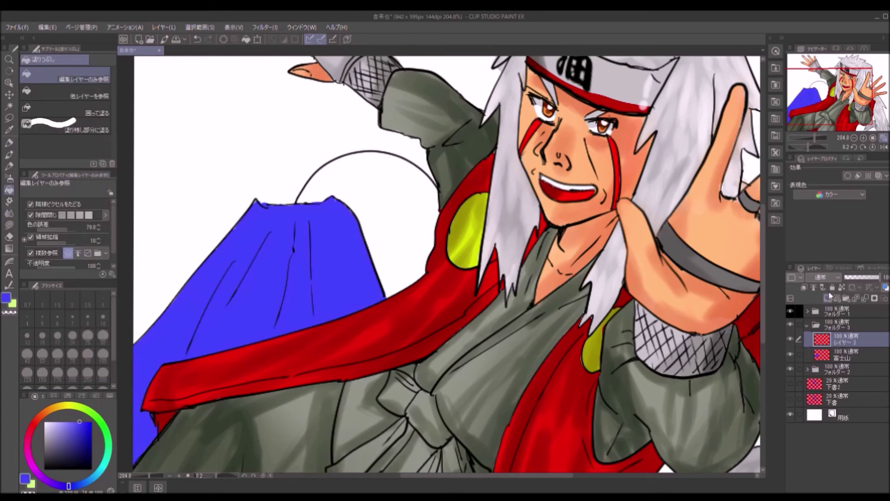
click(8, 154)
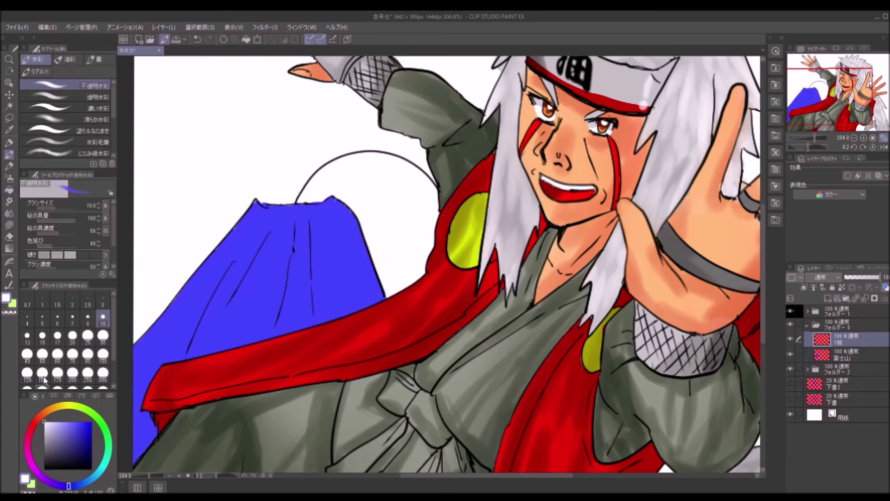
mouse_move(225, 241)
mouse_down()
mouse_move(272, 201)
mouse_move(290, 215)
mouse_move(268, 242)
mouse_move(233, 244)
mouse_move(307, 216)
mouse_move(300, 236)
mouse_move(317, 205)
mouse_move(251, 243)
mouse_move(369, 286)
mouse_move(356, 239)
mouse_move(200, 278)
mouse_up()
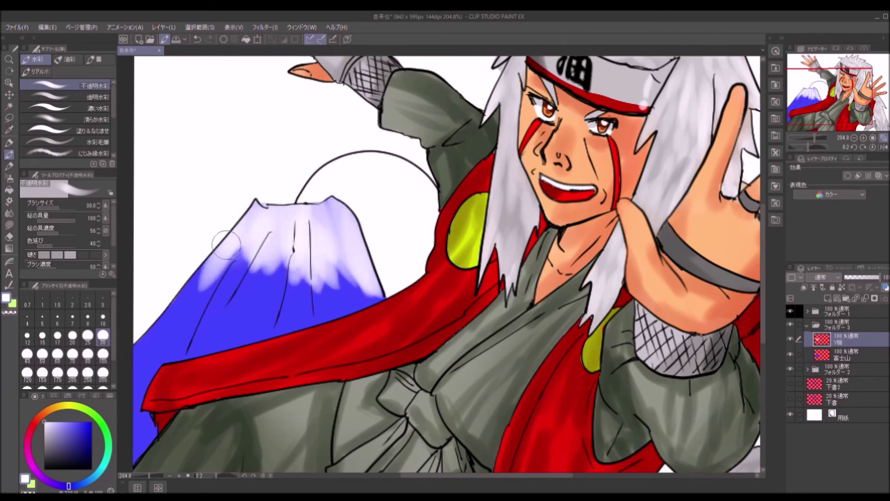
drag(324, 186, 318, 228)
drag(318, 259, 320, 301)
Add a multiply layer named グラデ between the snow layer and 富士山, and clip both upper layers to 富士山
click(829, 298)
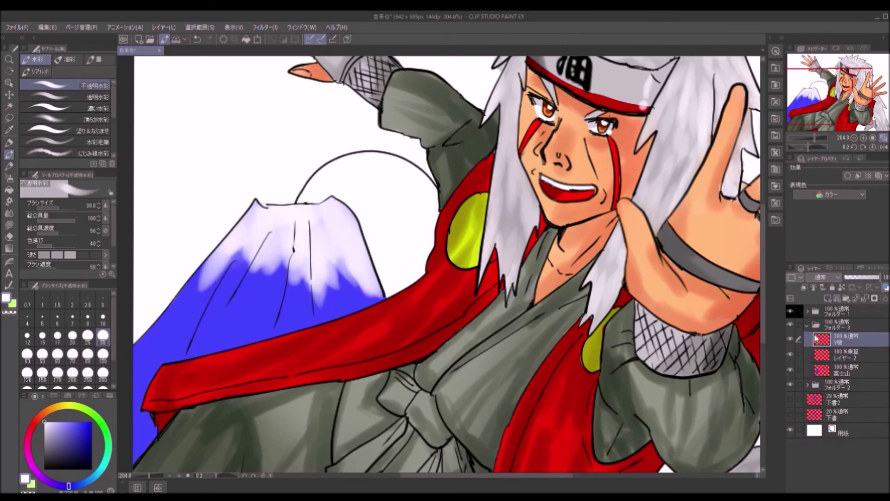
click(803, 288)
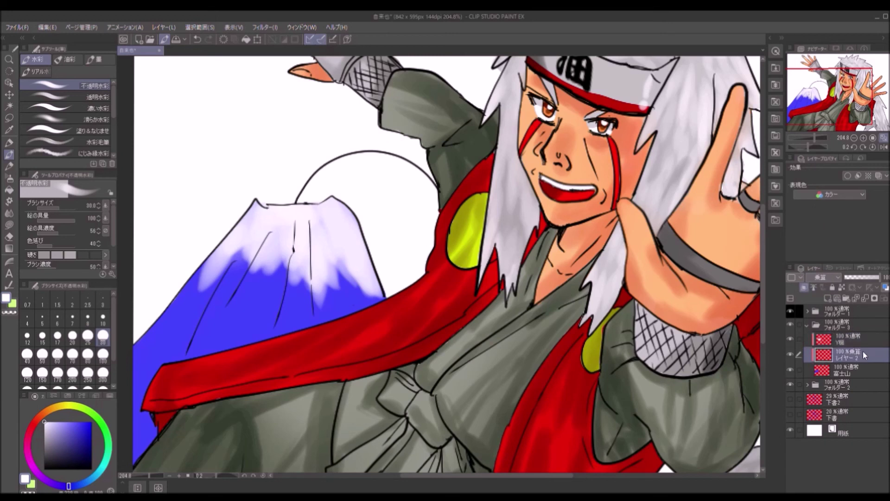
double_click(840, 357)
text(グラデ)
key(Return)
Shade the mountain's blue slopes darker on the グラデ layer with the 滑らか水彩 brush at size 100
alt+click(259, 301)
click(65, 120)
drag(380, 241, 198, 278)
drag(353, 214, 176, 325)
drag(259, 297, 153, 348)
Add a layer named 日の出 above the snow layer and fill the sun behind the mountain with bright red
click(859, 337)
key(ctrl+shift+n)
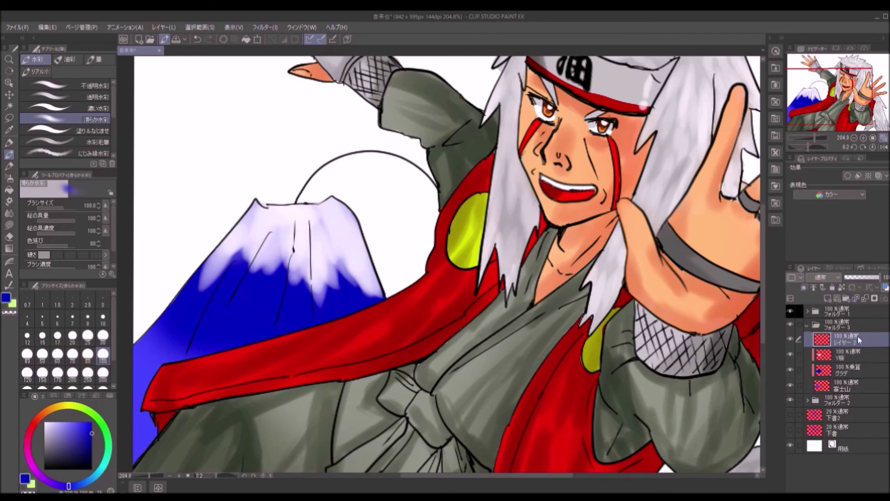
alt+click(195, 366)
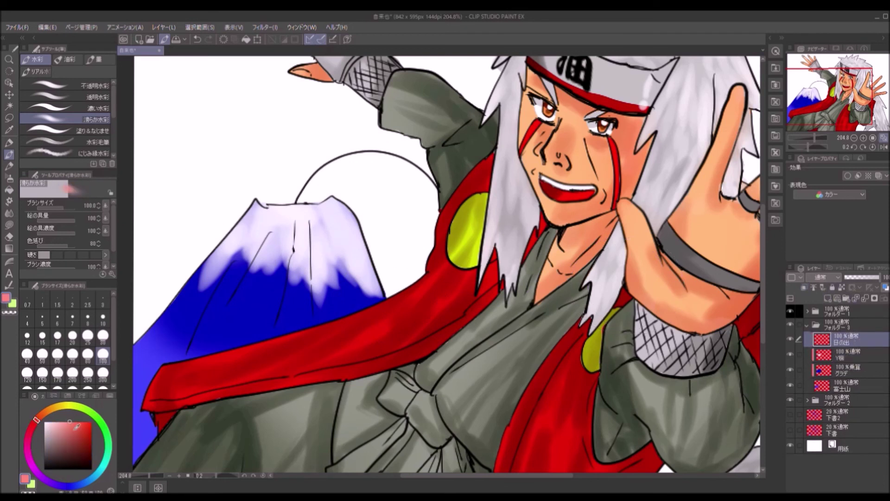
key(g)
click(366, 185)
Clip a new gradient layer to 日の出 and paint soft orange over the sun's interior with the 滑らか水彩 brush at size 100
click(828, 298)
click(805, 287)
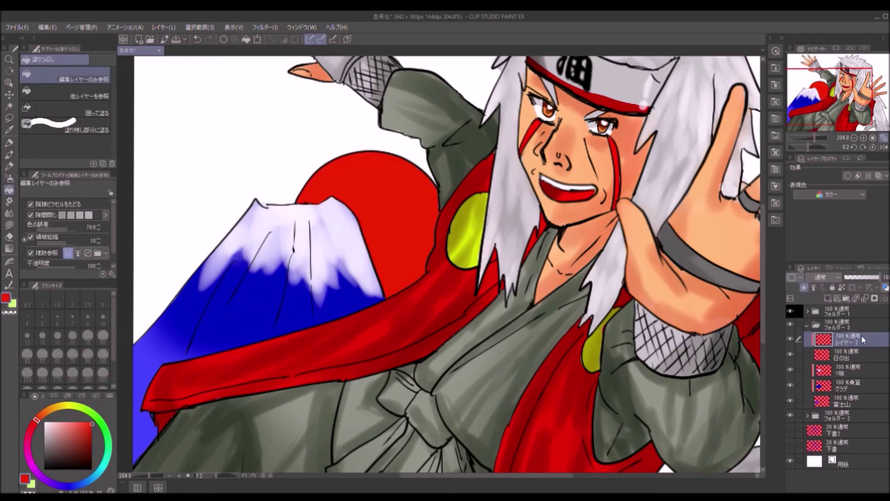
click(79, 431)
key(b)
mouse_move(325, 255)
mouse_down()
mouse_move(394, 208)
mouse_move(399, 278)
mouse_move(426, 232)
mouse_up()
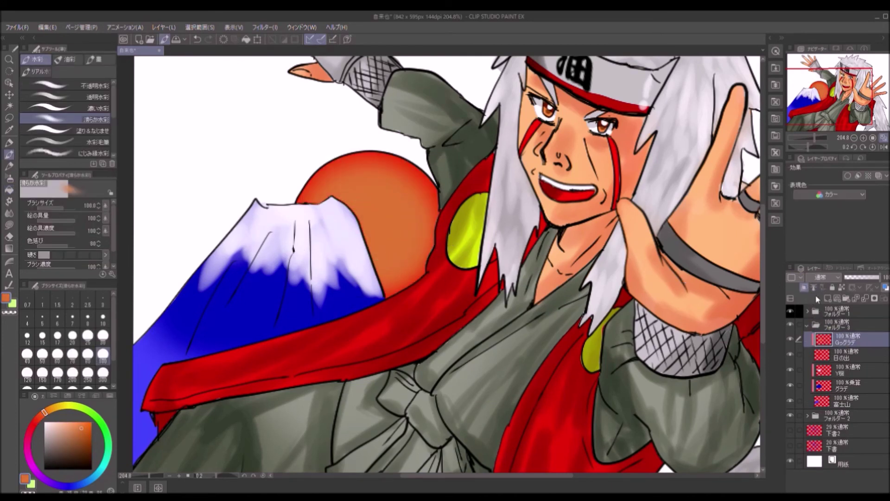
Clip a new オーバーレイ layer above the orange gradient and paint a yellow glow at the sun's center
click(827, 298)
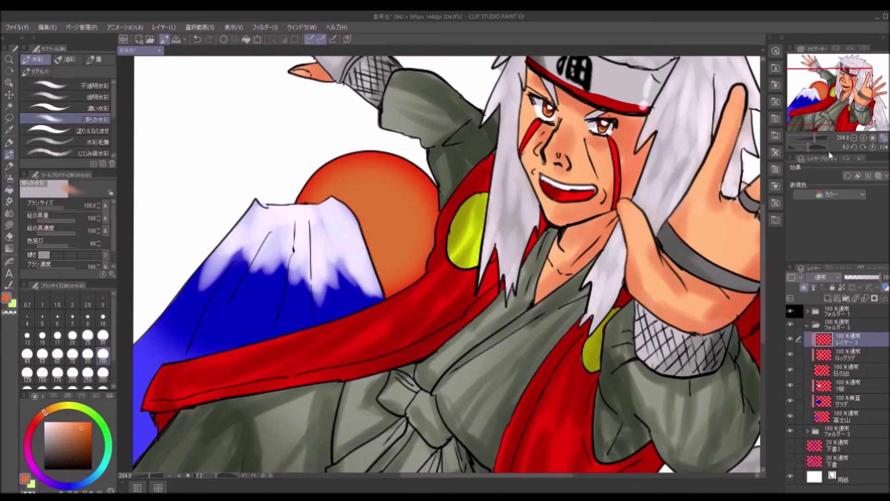
click(65, 405)
click(103, 338)
mouse_move(362, 232)
mouse_down()
mouse_move(385, 218)
mouse_move(352, 195)
mouse_move(374, 175)
mouse_move(383, 250)
mouse_move(325, 199)
mouse_move(364, 241)
mouse_up()
Add a 覆い焼き(発光) layer above all folders and paint a bright glow on the sun along the mountain's edge
click(826, 298)
key(ctrl+z)
click(72, 335)
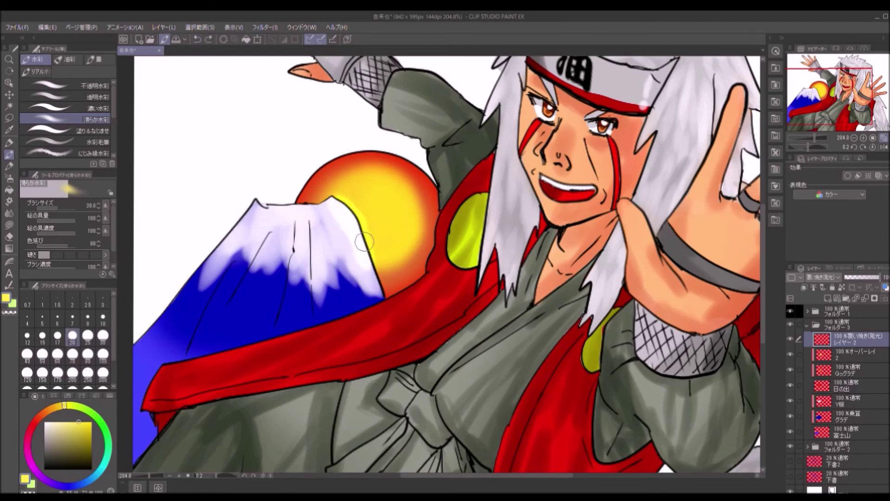
drag(830, 307, 830, 306)
mouse_move(367, 250)
mouse_down()
mouse_move(342, 201)
mouse_move(371, 253)
mouse_up()
scroll(275, 61, down, 5)
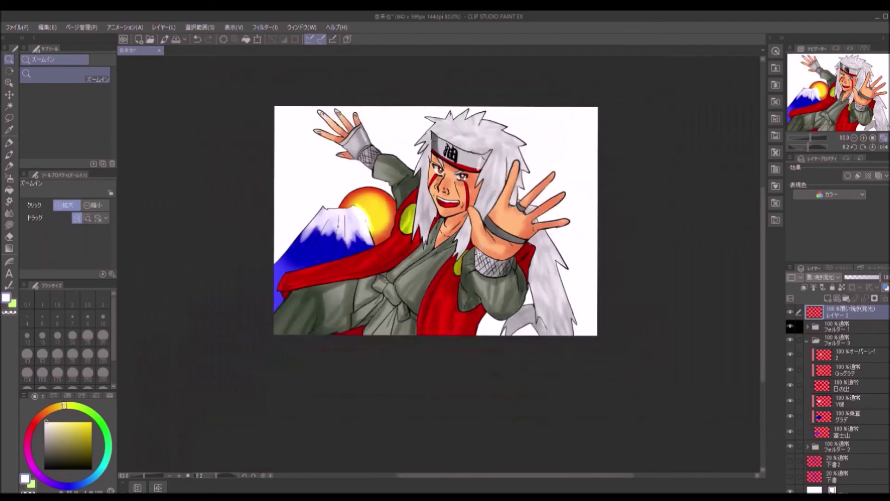
click(9, 154)
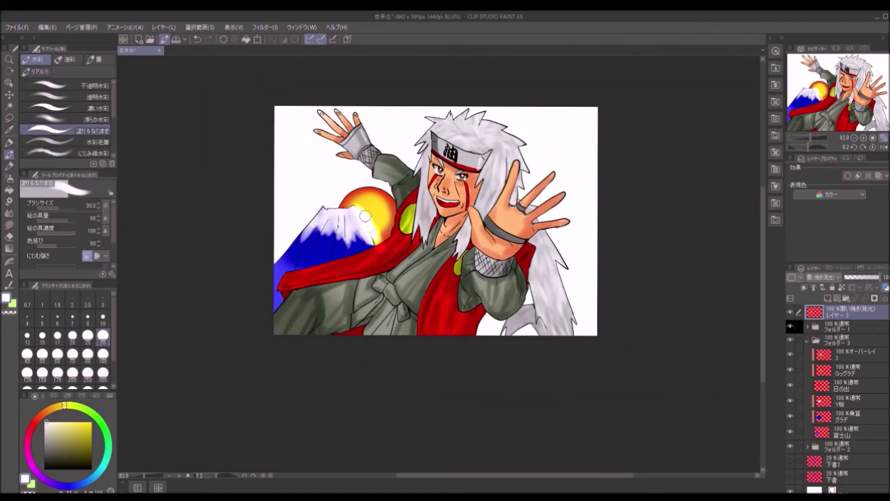
key(e)
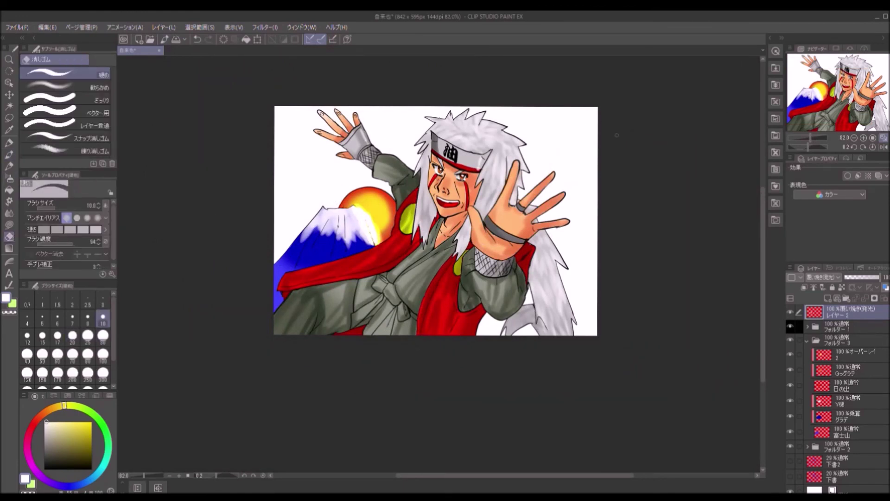
Collapse フォルダー 3 and select the 下書2 layer
click(807, 340)
click(834, 369)
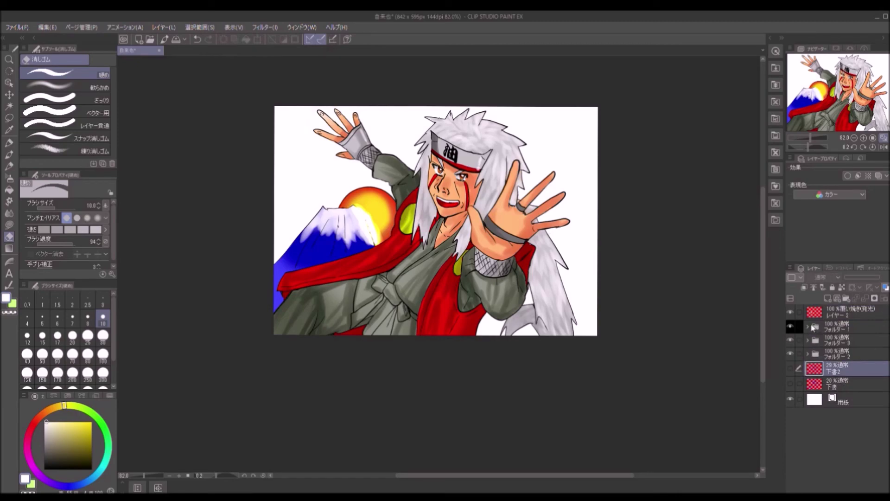